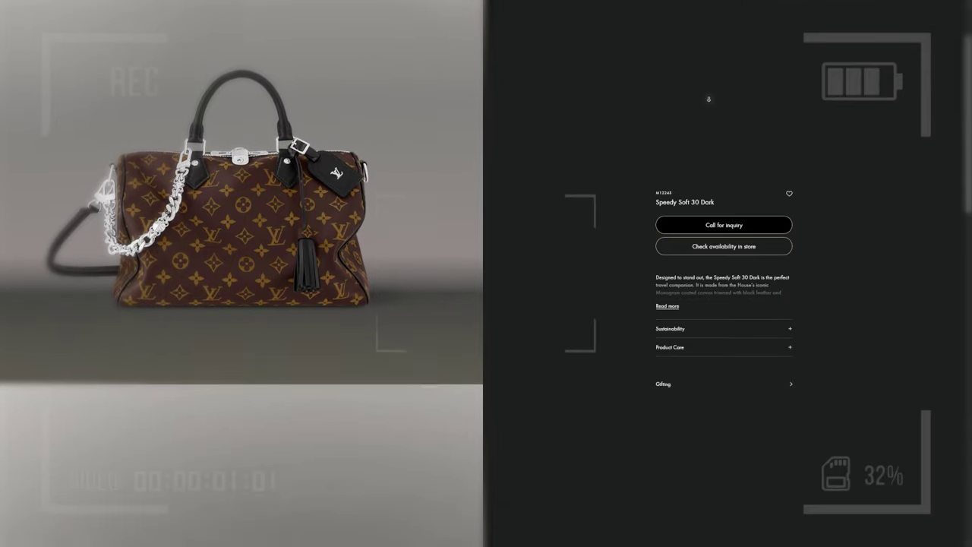
Scroll through the monogram canvas photos of the Speedy Soft 30 Dark bag.
{"action": "scroll", "coordinate": [708, 99], "scroll_direction": "down", "scroll_amount": 5}
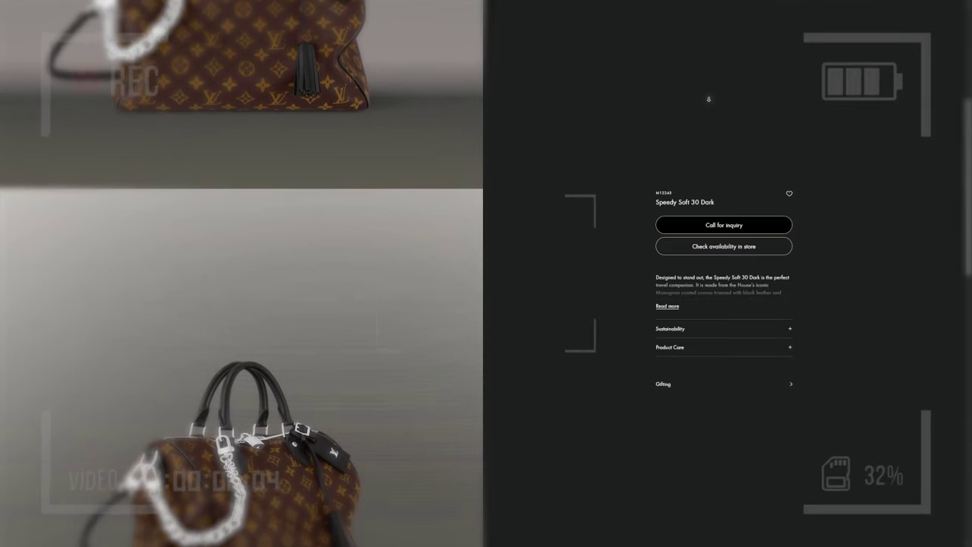
{"action": "scroll", "coordinate": [709, 99], "scroll_direction": "down", "scroll_amount": 5}
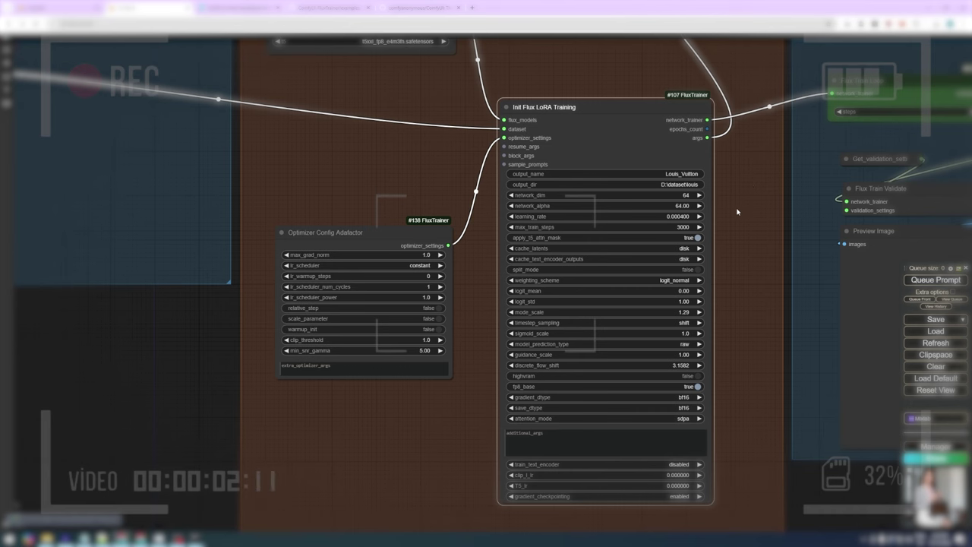
Change the max_train_steps widget value from 3000 to 2000.
{"action": "left_click", "coordinate": [680, 226]}
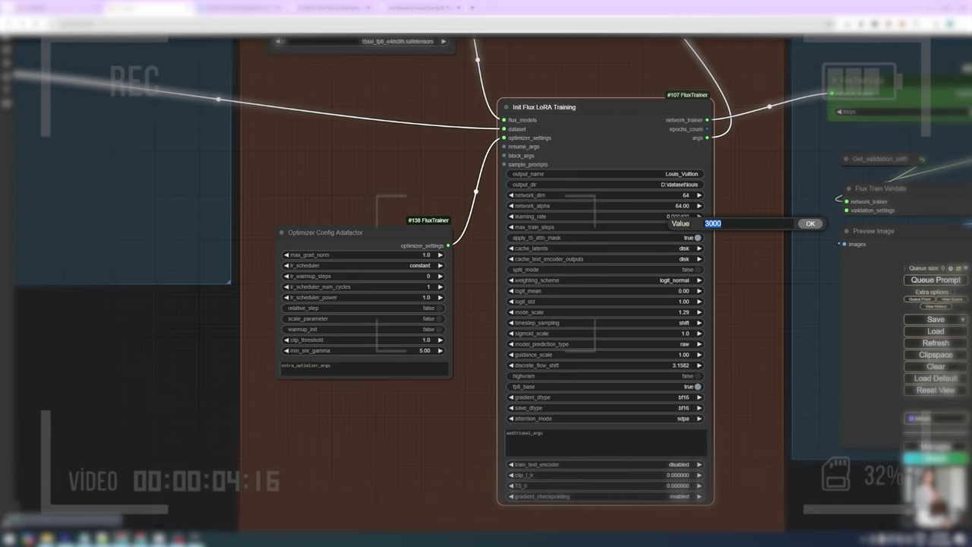
{"action": "type", "text": "2000"}
{"action": "key", "text": "Return"}
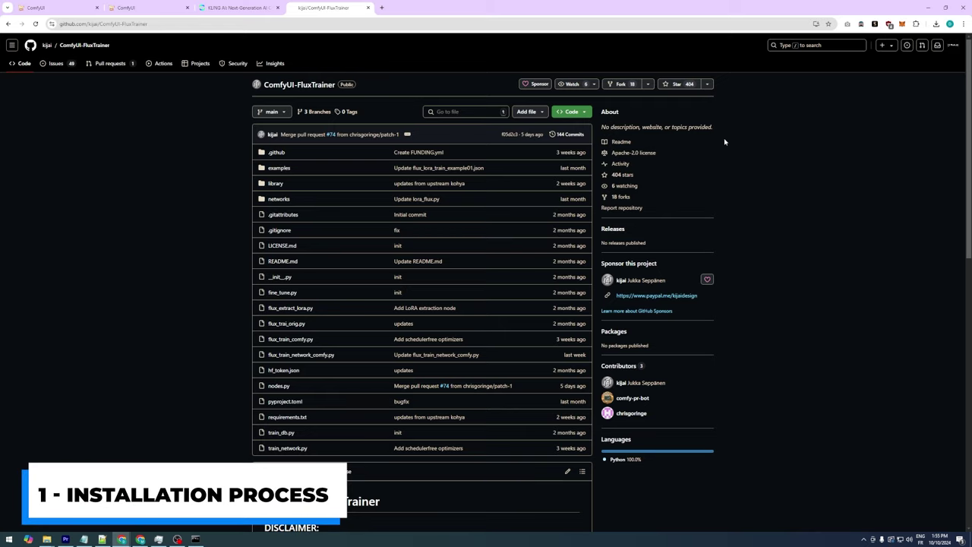
{"action": "scroll", "coordinate": [725, 142], "scroll_direction": "down", "scroll_amount": 5}
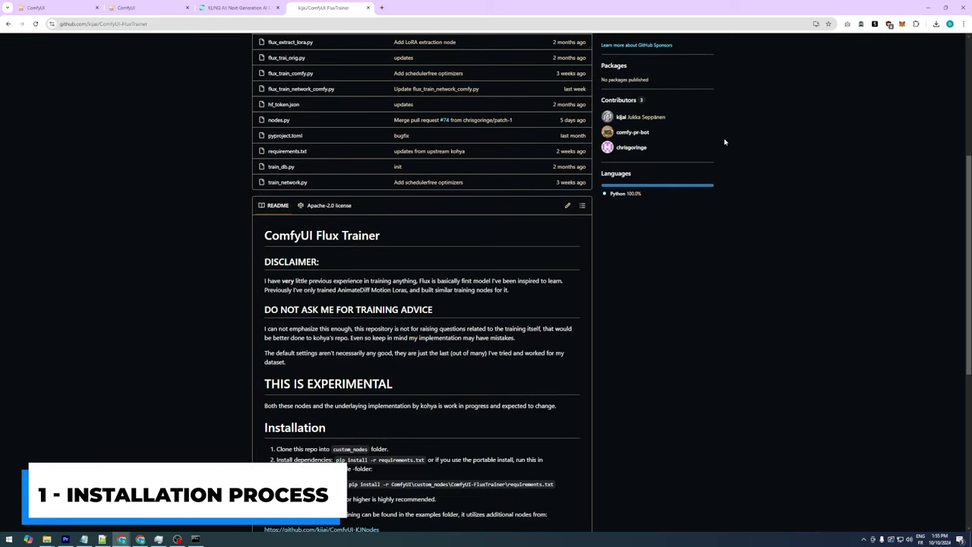
{"action": "scroll", "coordinate": [725, 141], "scroll_direction": "down", "scroll_amount": 1}
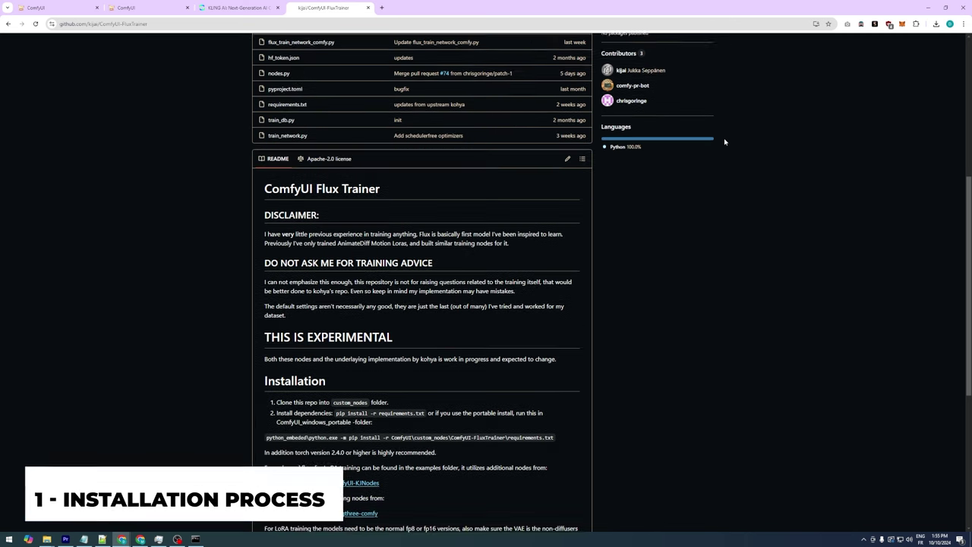
{"action": "left_click_drag", "start_coordinate": [263, 205], "coordinate": [526, 218]}
{"action": "left_click", "coordinate": [525, 219]}
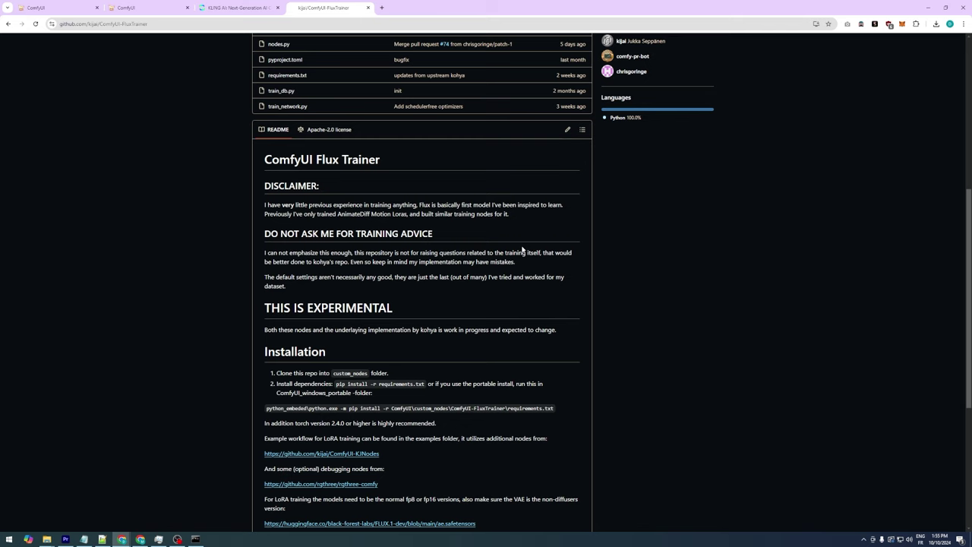
{"action": "scroll", "coordinate": [501, 263], "scroll_direction": "down", "scroll_amount": 3}
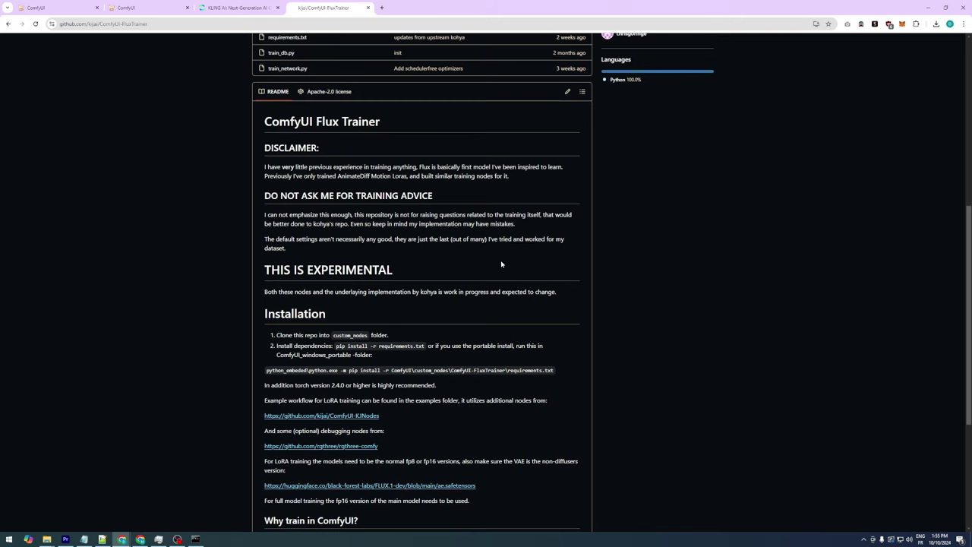
{"action": "scroll", "coordinate": [509, 214], "scroll_direction": "down", "scroll_amount": 1}
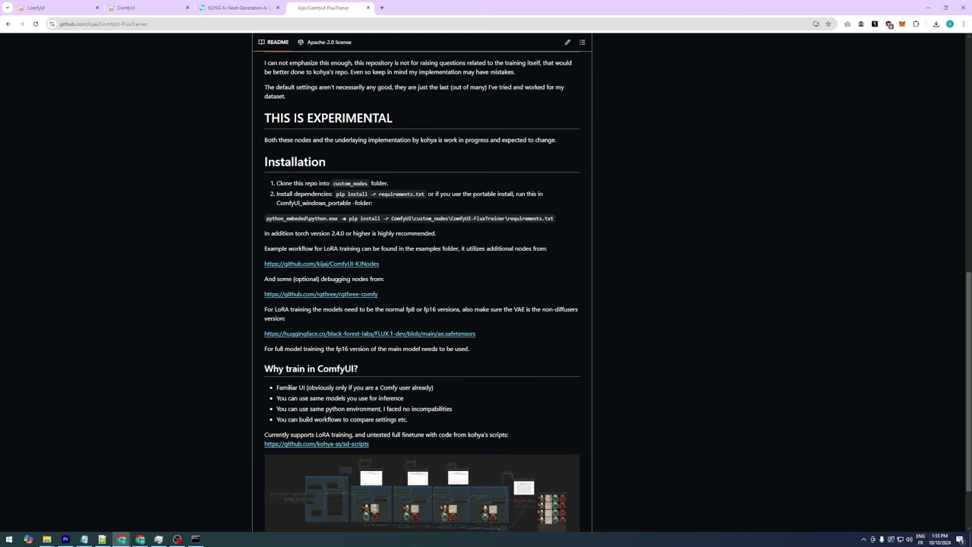
{"action": "scroll", "coordinate": [509, 214], "scroll_direction": "down", "scroll_amount": 1}
{"action": "scroll", "coordinate": [448, 257], "scroll_direction": "up", "scroll_amount": 1}
{"action": "left_click_drag", "start_coordinate": [333, 183], "coordinate": [427, 194]}
{"action": "left_click", "coordinate": [431, 183]}
{"action": "left_click_drag", "start_coordinate": [265, 222], "coordinate": [453, 234]}
{"action": "left_click", "coordinate": [453, 234]}
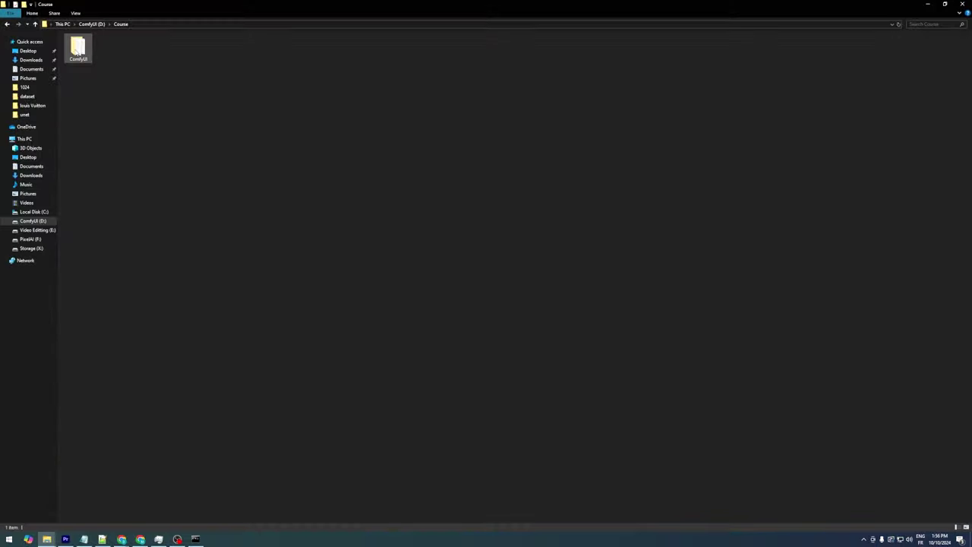
Open a Command Prompt in the D:\Course\ComfyUI folder from Explorer's address bar.
{"action": "double_click", "coordinate": [78, 49]}
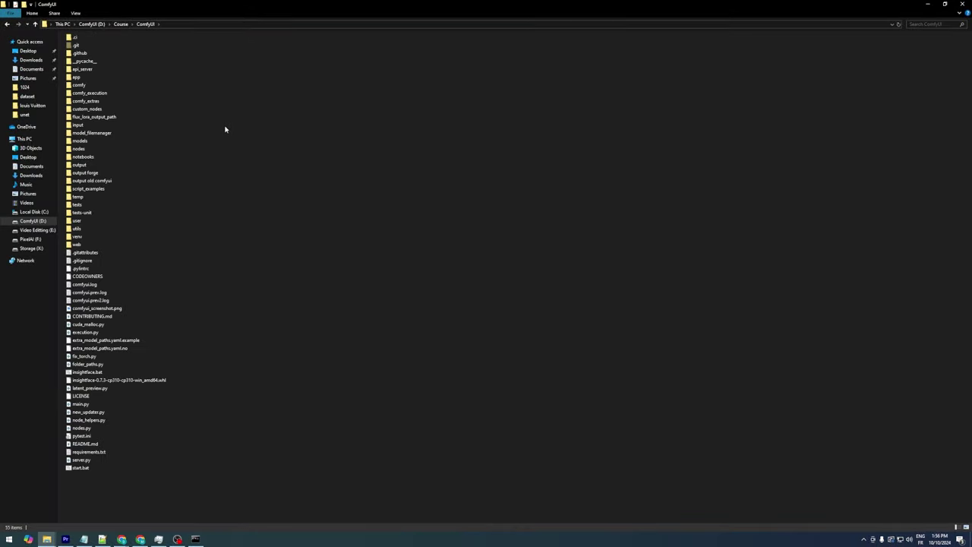
{"action": "left_click", "coordinate": [170, 25]}
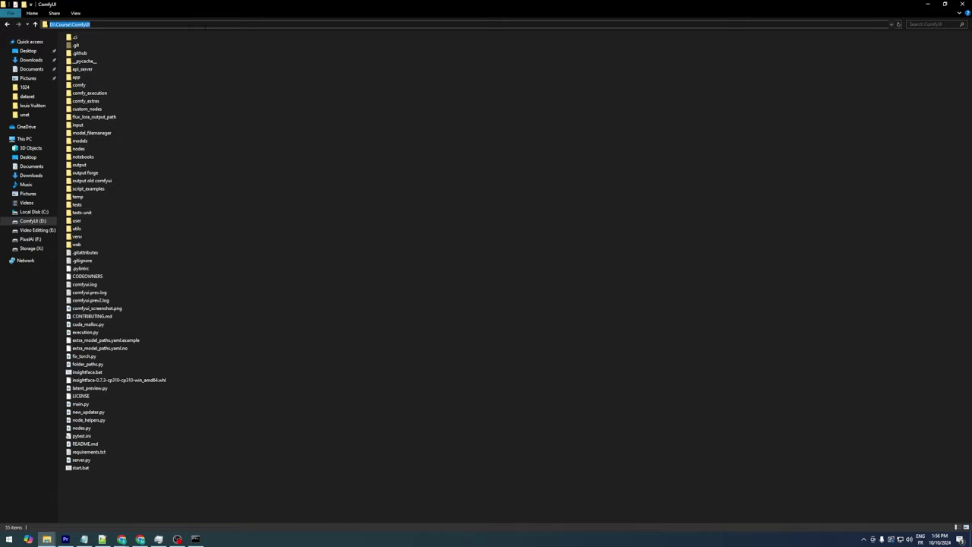
{"action": "type", "text": "cmd"}
{"action": "key", "text": "Return"}
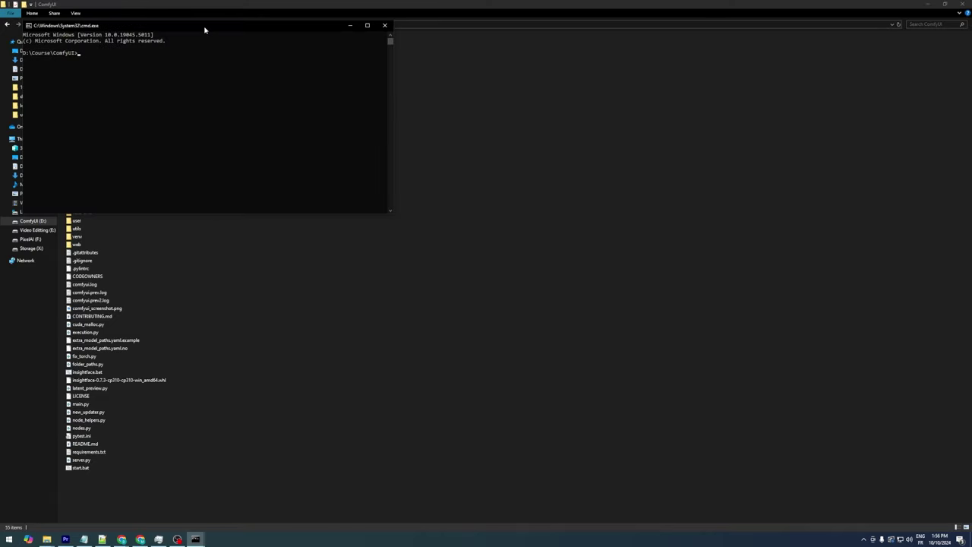
{"action": "left_click_drag", "start_coordinate": [204, 30], "coordinate": [443, 156]}
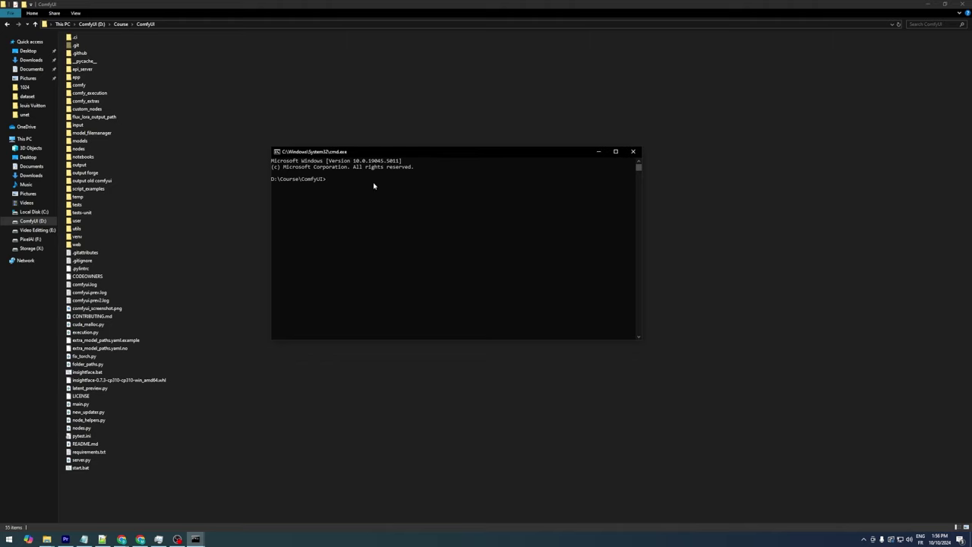
Activate the venv and find torch 2.6.0.dev20241008+cu124 in the package list.
{"action": "type", "text": "venv\\Scripts\\Activate"}
{"action": "key", "text": "Return"}
{"action": "key", "text": "Return"}
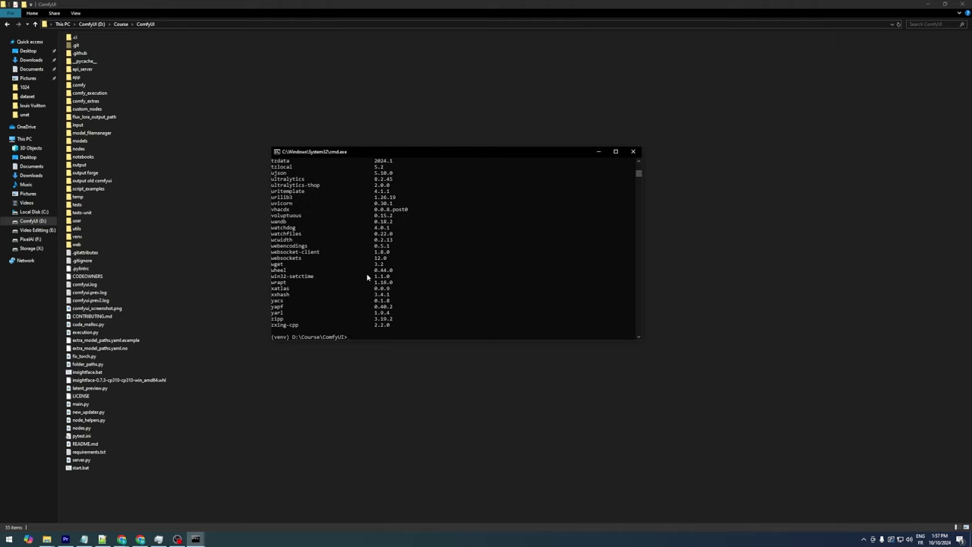
{"action": "scroll", "coordinate": [367, 276], "scroll_direction": "up", "scroll_amount": 4}
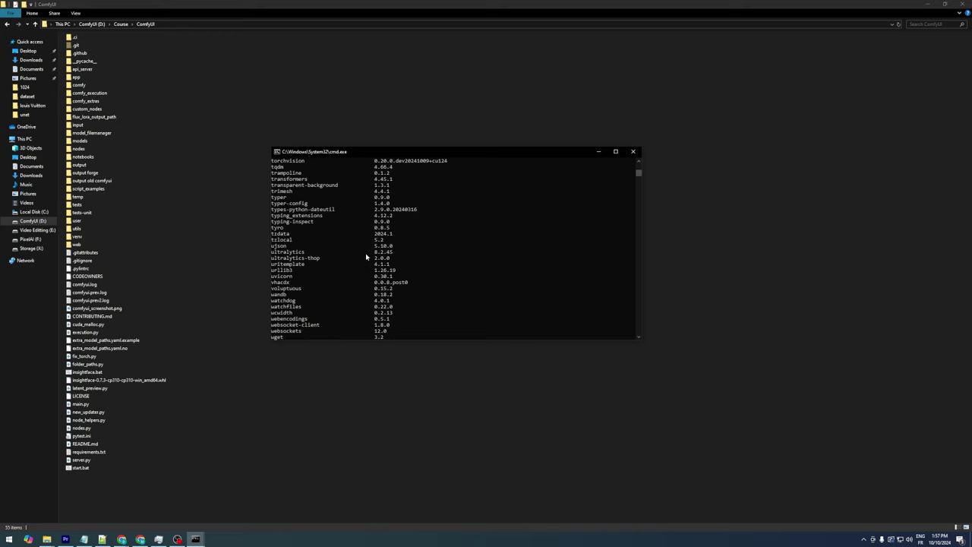
{"action": "scroll", "coordinate": [365, 253], "scroll_direction": "up", "scroll_amount": 1}
{"action": "left_click_drag", "start_coordinate": [641, 339], "coordinate": [672, 375]}
{"action": "left_click_drag", "start_coordinate": [374, 191], "coordinate": [453, 192]}
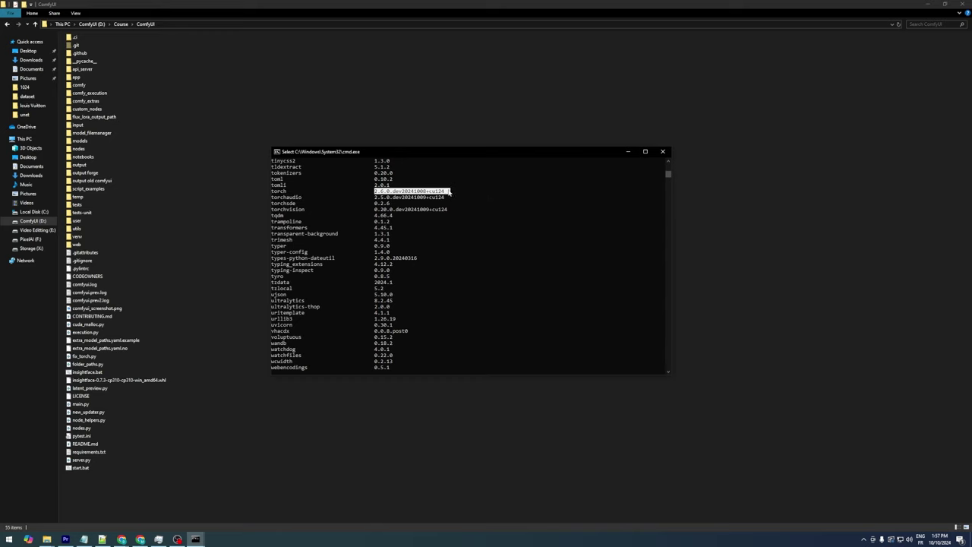
{"action": "left_click", "coordinate": [438, 190]}
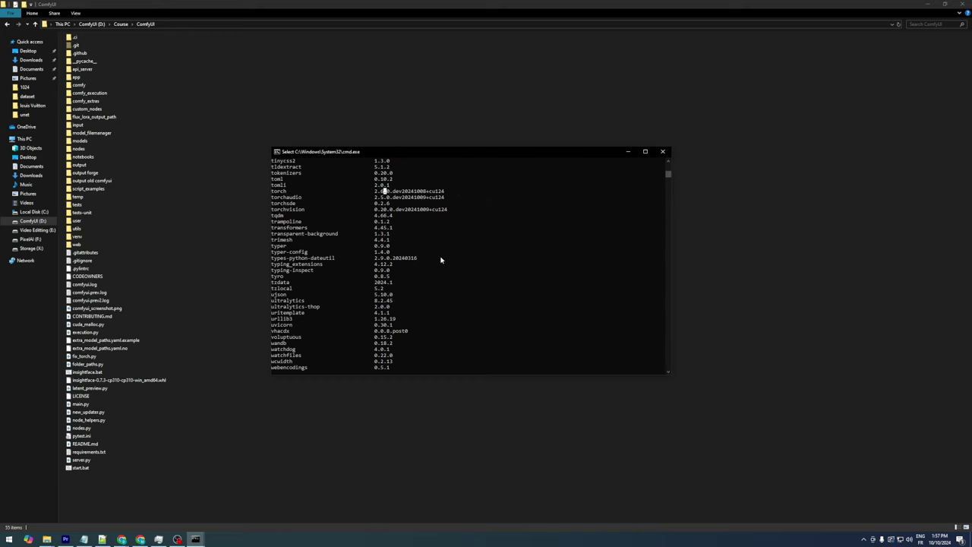
{"action": "key", "text": "Escape"}
{"action": "type", "text": "pip"}
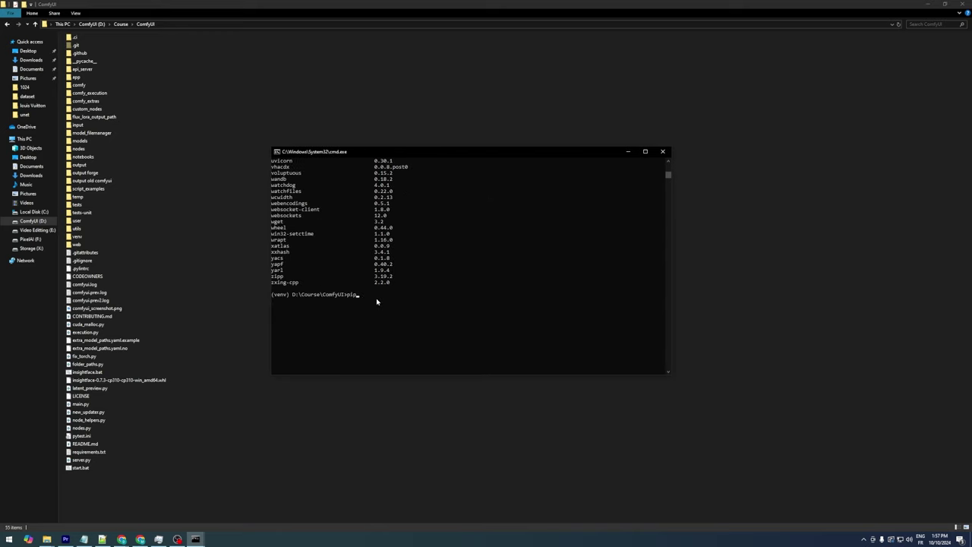
{"action": "type", "text": " uninstall t"}
Run the README's nightly cu124 torch/torchvision/torchaudio pip install in the venv console.
{"action": "key", "text": "BackSpace"}
{"action": "key", "text": "BackSpace"}
{"action": "key", "text": "BackSpace"}
{"action": "key", "text": "BackSpace"}
{"action": "key", "text": "BackSpace"}
{"action": "key", "text": "BackSpace"}
{"action": "key", "text": "BackSpace"}
{"action": "key", "text": "BackSpace"}
{"action": "key", "text": "BackSpace"}
{"action": "key", "text": "BackSpace"}
{"action": "key", "text": "BackSpace"}
{"action": "key", "text": "BackSpace"}
{"action": "key", "text": "BackSpace"}
{"action": "key", "text": "BackSpace"}
{"action": "key", "text": "BackSpace"}
{"action": "key", "text": "BackSpace"}
{"action": "key", "text": "BackSpace"}
{"action": "key", "text": "BackSpace"}
{"action": "key", "text": "BackSpace"}
{"action": "key", "text": "alt+Tab"}
{"action": "scroll", "coordinate": [462, 183], "scroll_direction": "down", "scroll_amount": 20}
{"action": "scroll", "coordinate": [456, 180], "scroll_direction": "down", "scroll_amount": 15}
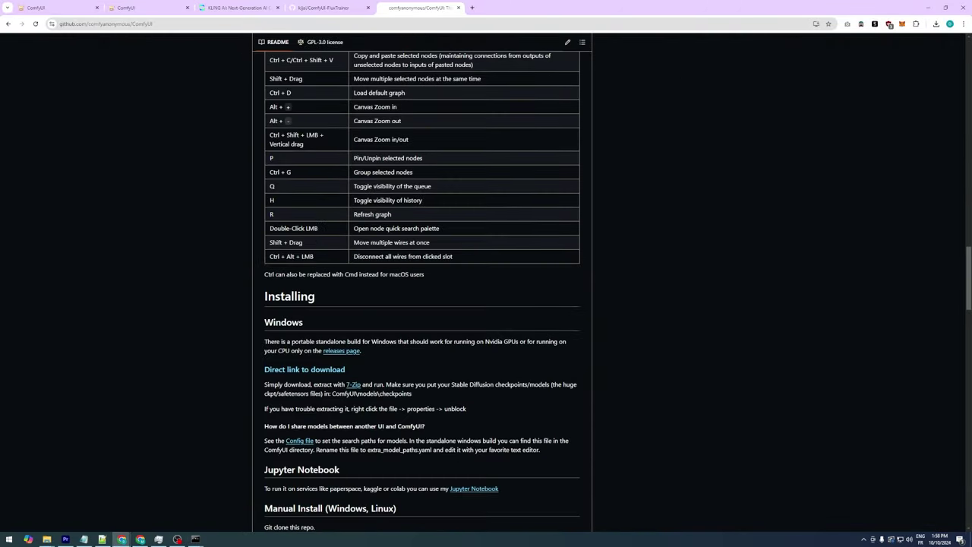
{"action": "scroll", "coordinate": [566, 270], "scroll_direction": "down", "scroll_amount": 1}
{"action": "left_click_drag", "start_coordinate": [565, 271], "coordinate": [264, 272]}
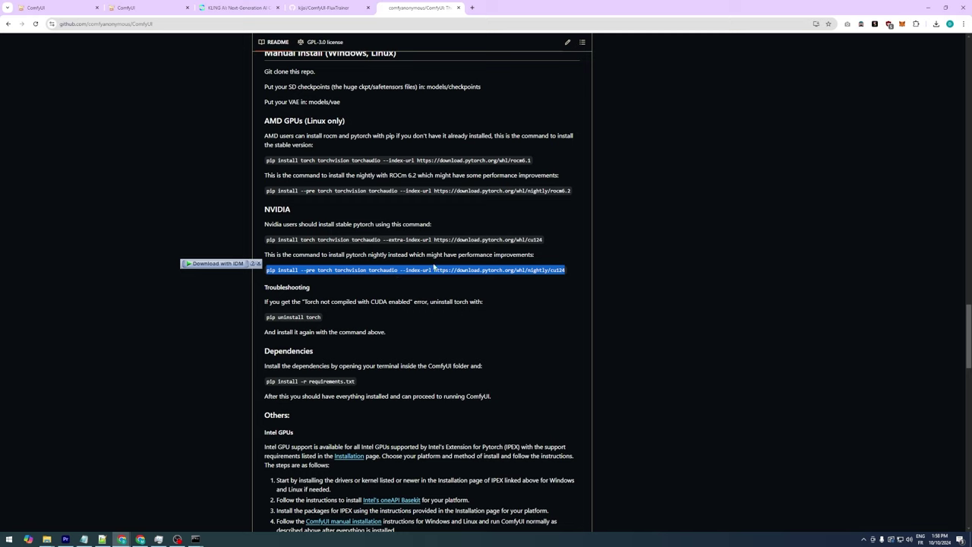
{"action": "key", "text": "ctrl+c"}
{"action": "key", "text": "alt+Tab"}
{"action": "key", "text": "ctrl+v"}
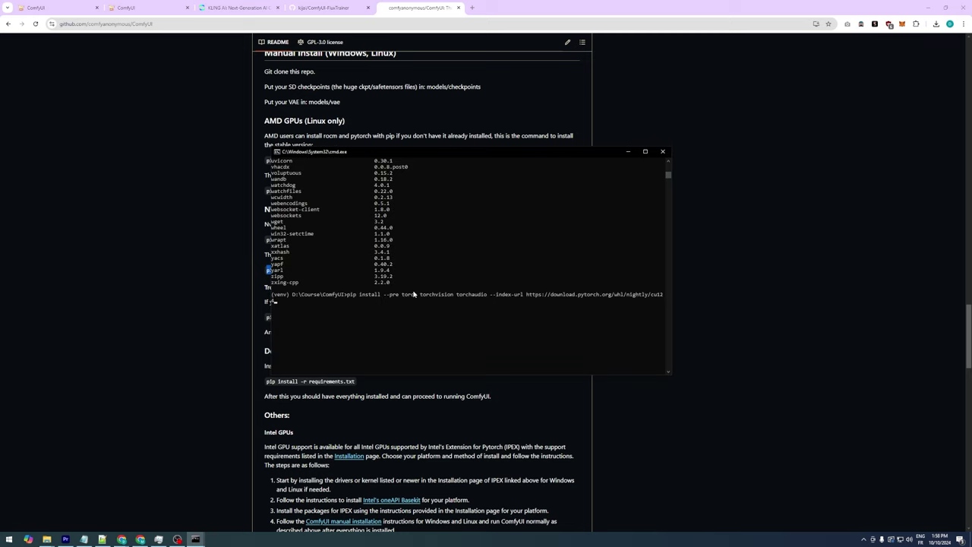
{"action": "key", "text": "Return"}
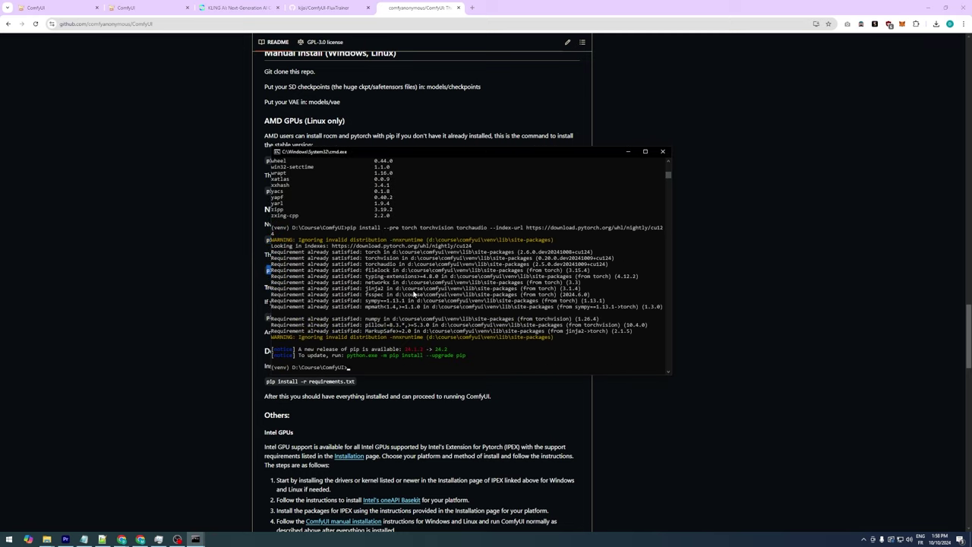
Change the console's directory to custom_nodes.
{"action": "key", "text": "alt+Tab"}
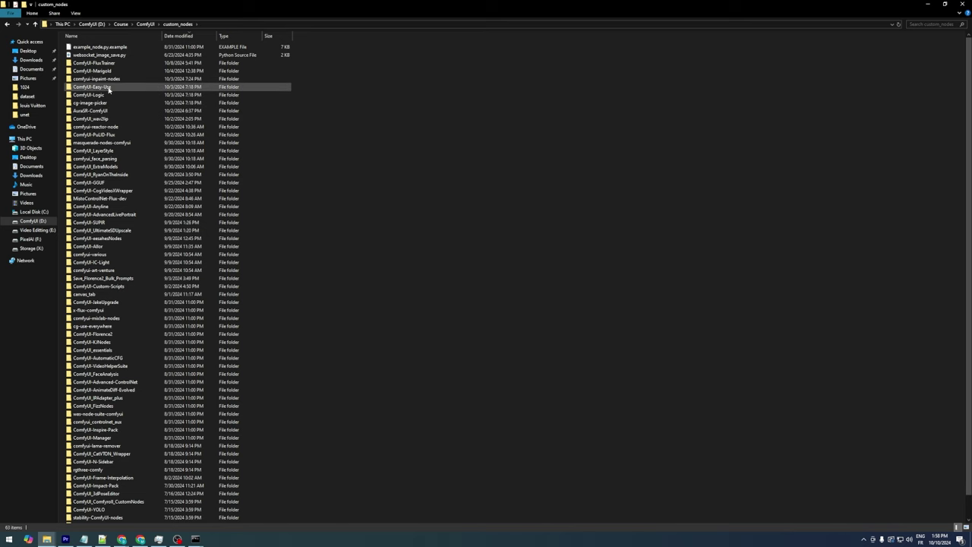
{"action": "left_click", "coordinate": [218, 26]}
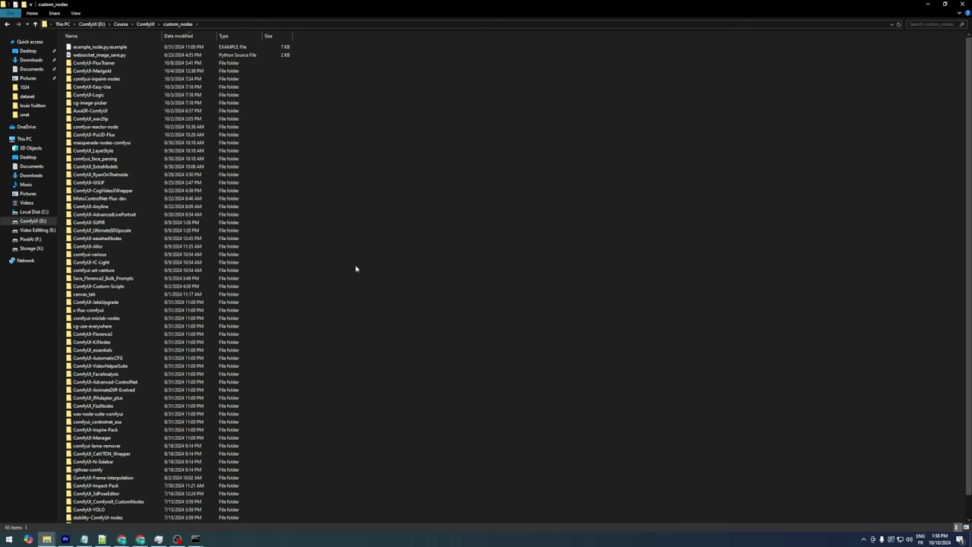
{"action": "left_click", "coordinate": [195, 539]}
{"action": "left_click", "coordinate": [246, 517]}
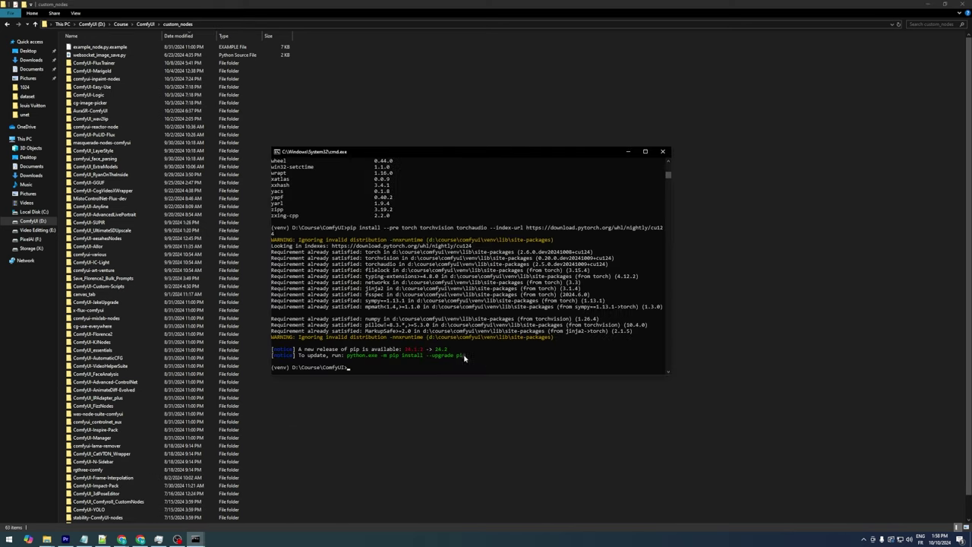
{"action": "type", "text": "cd custom_nodes"}
{"action": "key", "text": "Return"}
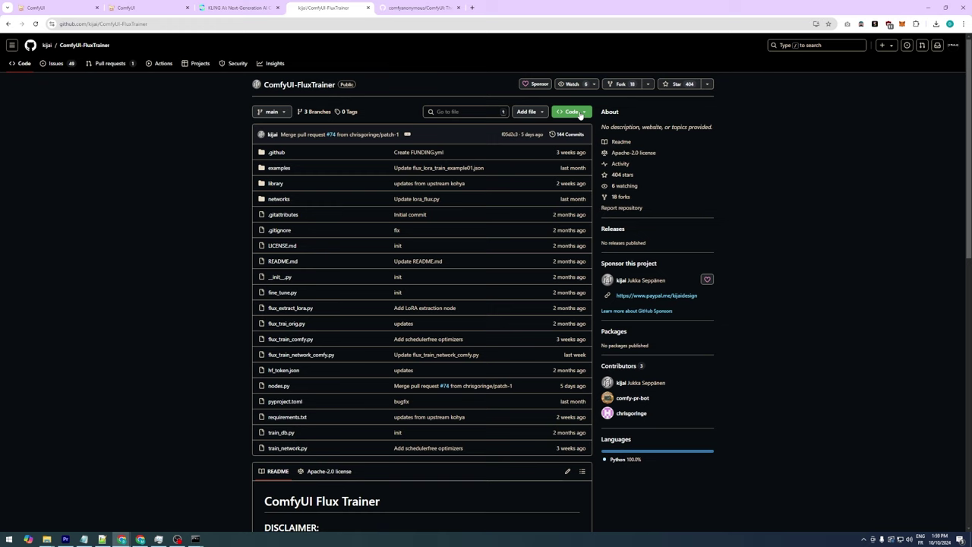
Enter git clone with the copied ComfyUI-FluxTrainer repository URL in the console.
{"action": "left_click", "coordinate": [571, 112]}
{"action": "left_click", "coordinate": [580, 179]}
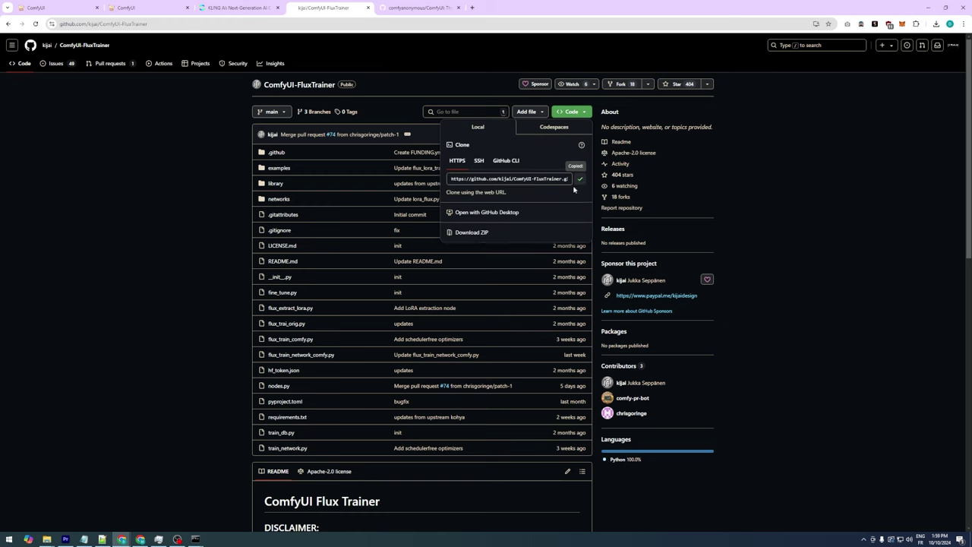
{"action": "left_click", "coordinate": [237, 503]}
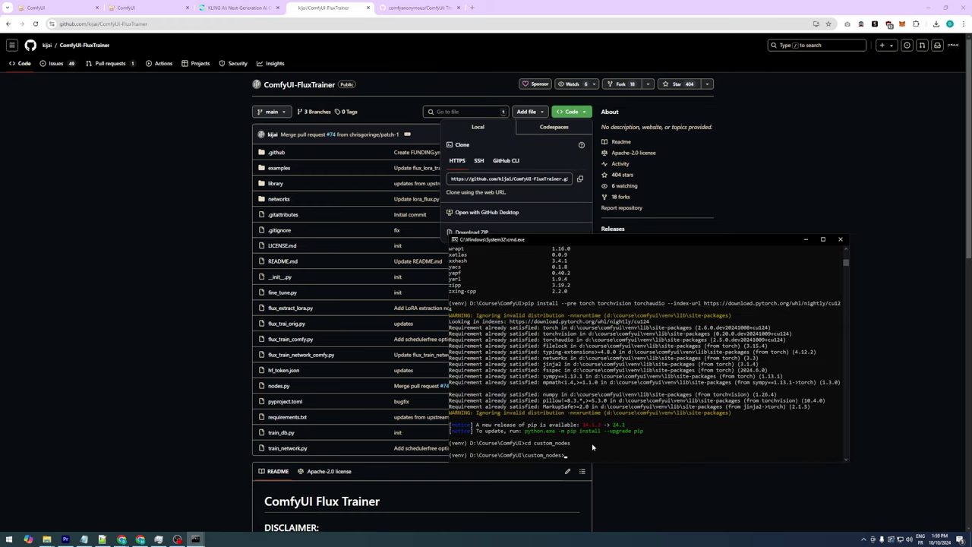
{"action": "type", "text": "git clone"}
{"action": "key", "text": "ctrl+v"}
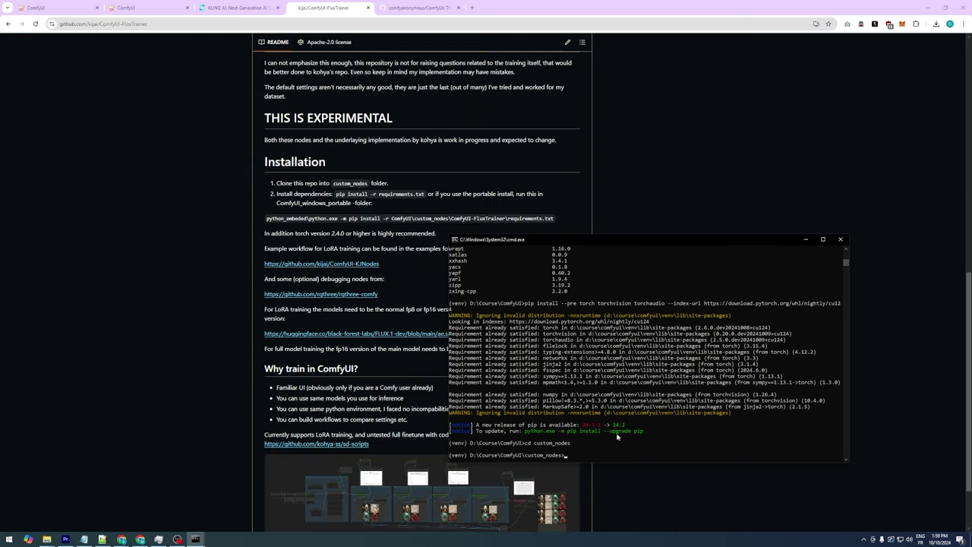
Move into ComfyUI-FluxTrainer, clear the screen, and run pip install -r requirements.txt.
{"action": "left_click", "coordinate": [586, 452]}
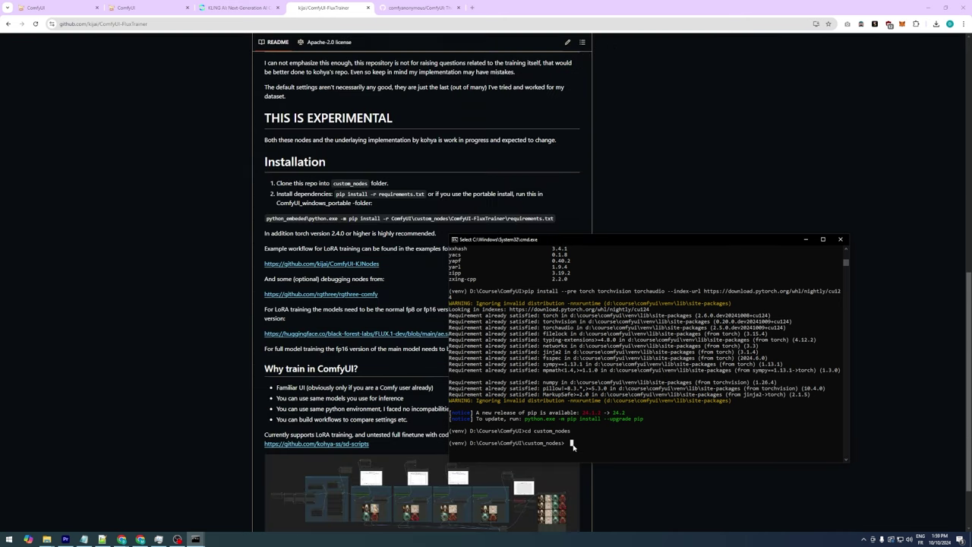
{"action": "type", "text": "cd ComfyUI-FluxTrainer"}
{"action": "key", "text": "Return"}
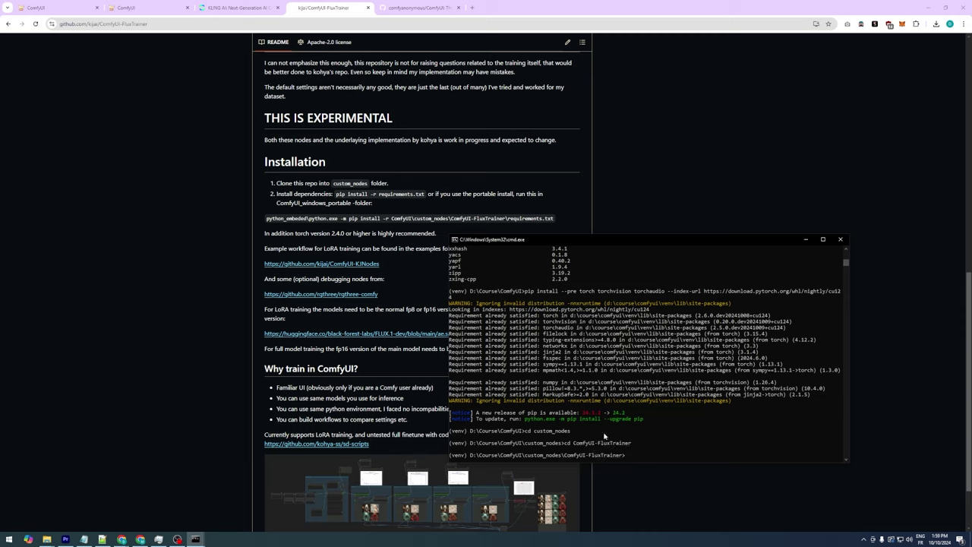
{"action": "type", "text": "cls"}
{"action": "key", "text": "Return"}
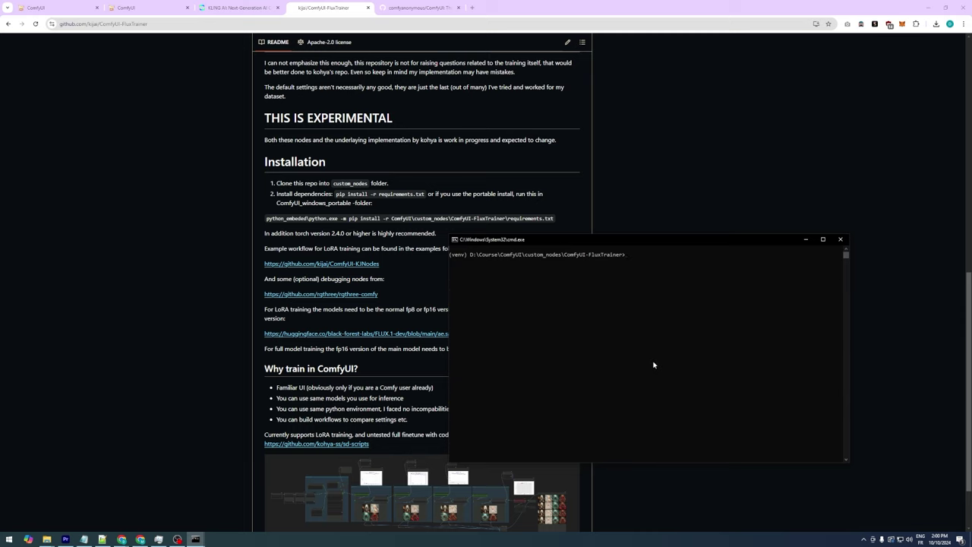
{"action": "type", "text": "pip install -r requirements.txt"}
{"action": "key", "text": "Return"}
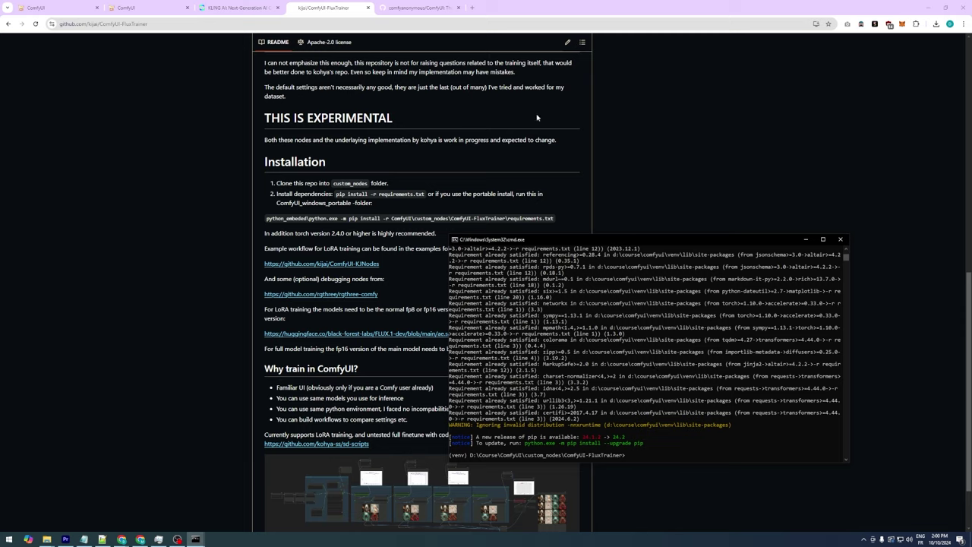
{"action": "left_click_drag", "start_coordinate": [266, 218], "coordinate": [567, 230]}
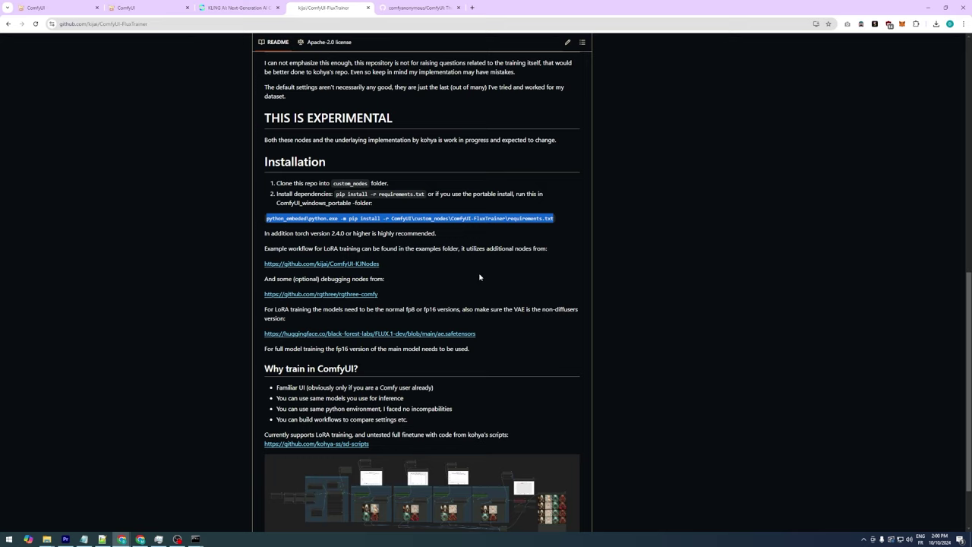
Download the raw flux_lora_train_example01.json file from the examples folder.
{"action": "left_click", "coordinate": [489, 322]}
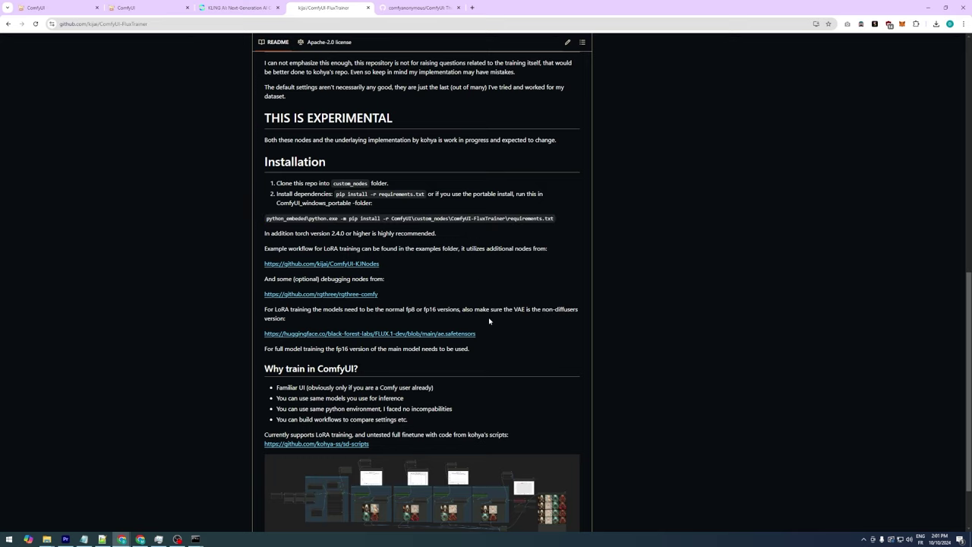
{"action": "scroll", "coordinate": [488, 322], "scroll_direction": "up", "scroll_amount": 15}
{"action": "left_click", "coordinate": [286, 169]}
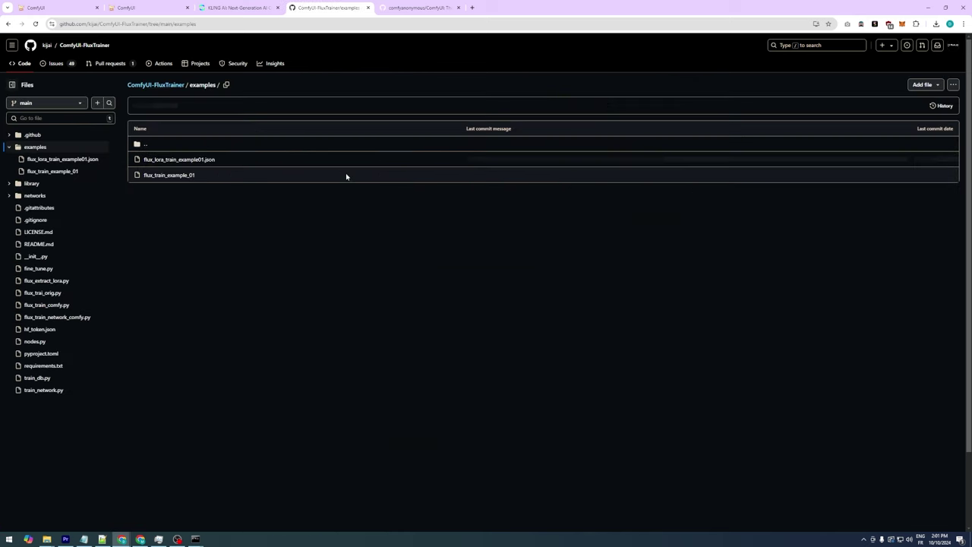
{"action": "left_click", "coordinate": [200, 160]}
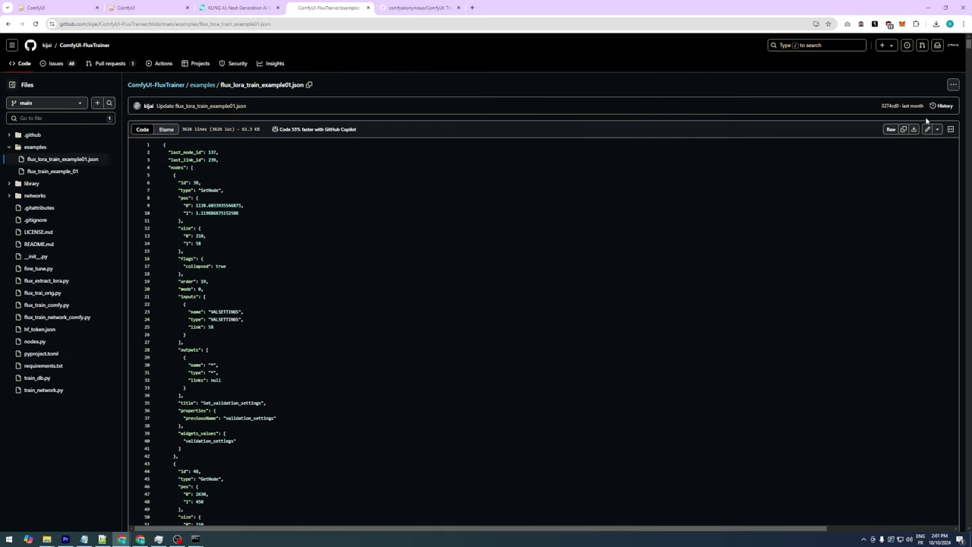
{"action": "left_click", "coordinate": [914, 129]}
Drop flux_lora_train_example01.json onto the canvas and inspect the 512/768/1024 TrainDatasetAdd nodes.
{"action": "key", "text": "ctrl+2"}
{"action": "left_click", "coordinate": [936, 23]}
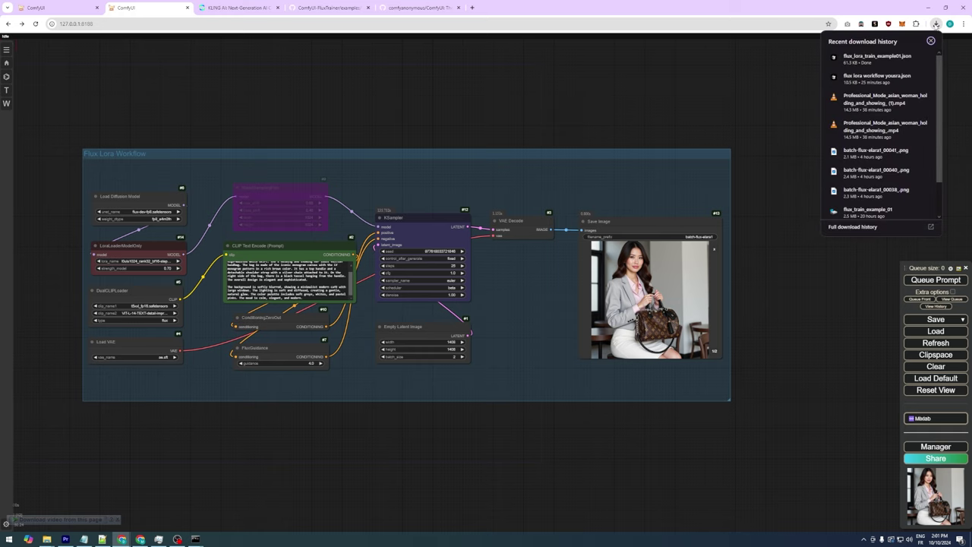
{"action": "left_click_drag", "start_coordinate": [874, 59], "coordinate": [486, 118]}
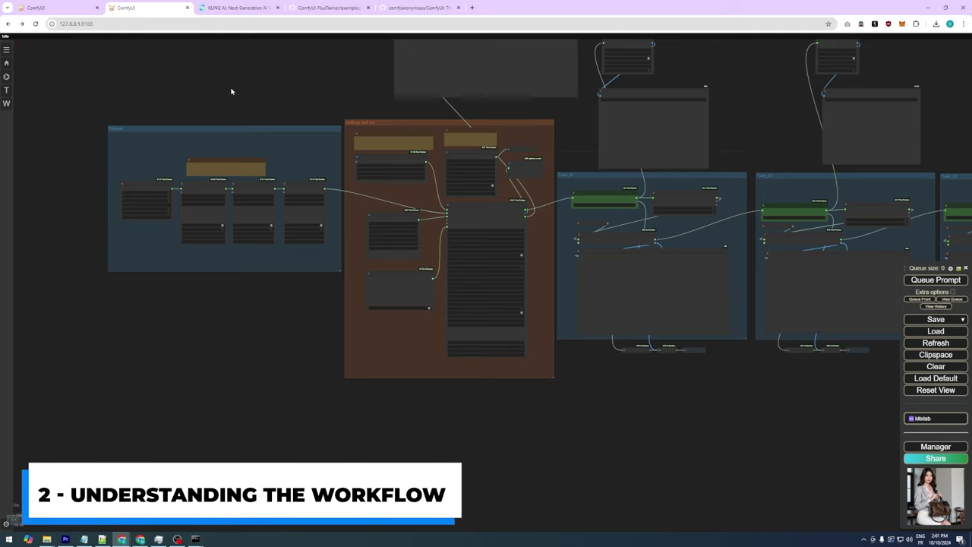
{"action": "scroll", "coordinate": [137, 186], "scroll_direction": "up", "scroll_amount": 9}
{"action": "scroll", "coordinate": [138, 185], "scroll_direction": "up", "scroll_amount": 2}
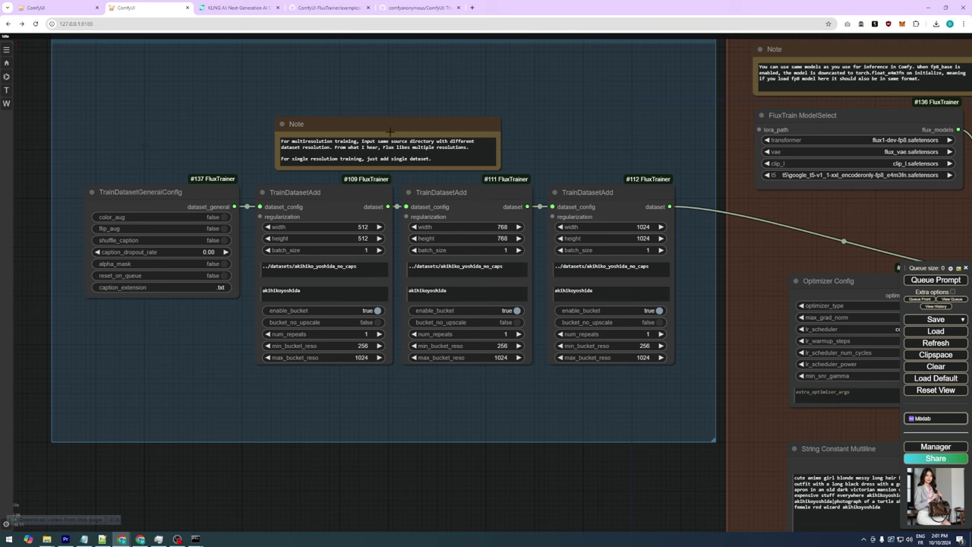
{"action": "left_click", "coordinate": [571, 193]}
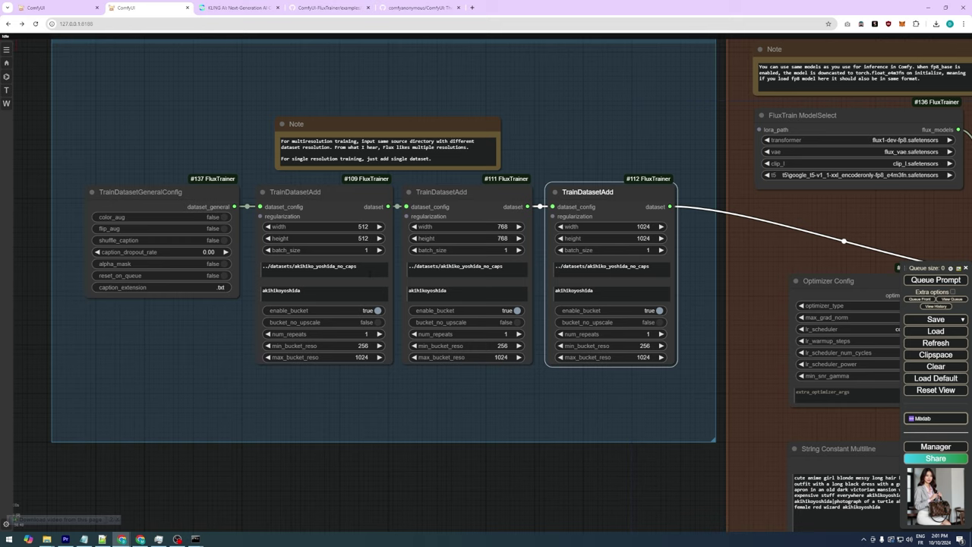
{"action": "triple_click", "coordinate": [370, 271]}
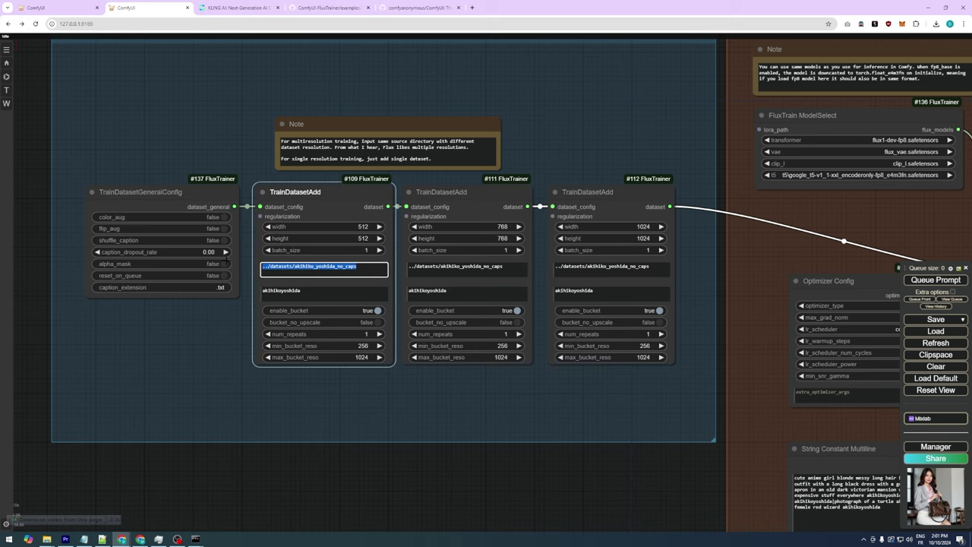
Preview the handbag photos in D:\dataset\louis and read the 1.txt caption.
{"action": "left_click", "coordinate": [46, 539]}
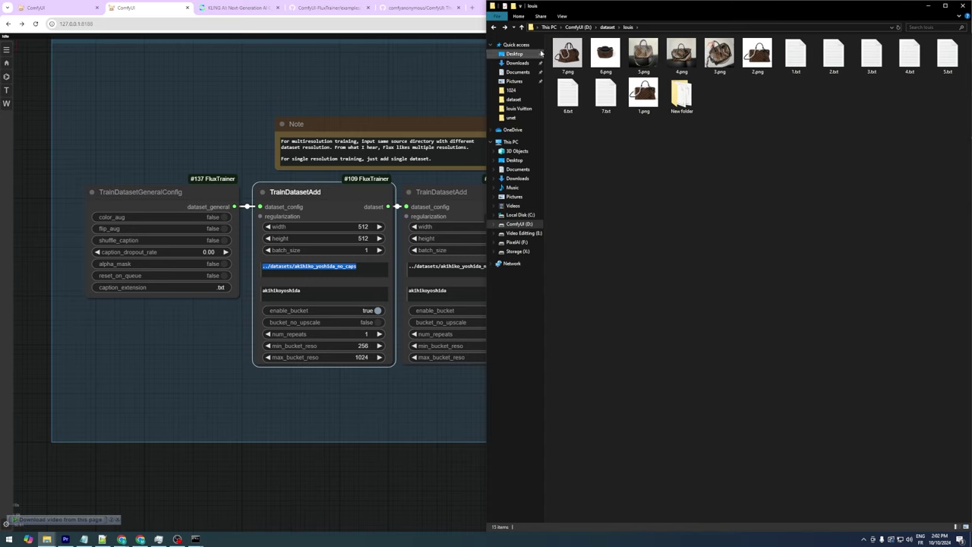
{"action": "double_click", "coordinate": [567, 53]}
{"action": "key", "text": "Right"}
{"action": "key", "text": "Right"}
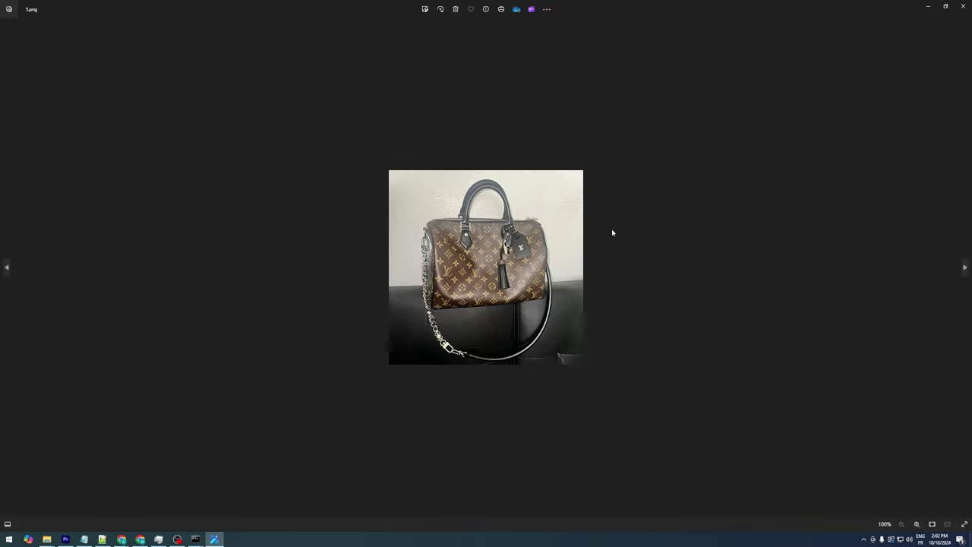
{"action": "key", "text": "Left"}
{"action": "key", "text": "Left"}
{"action": "key", "text": "Left"}
{"action": "key", "text": "Right"}
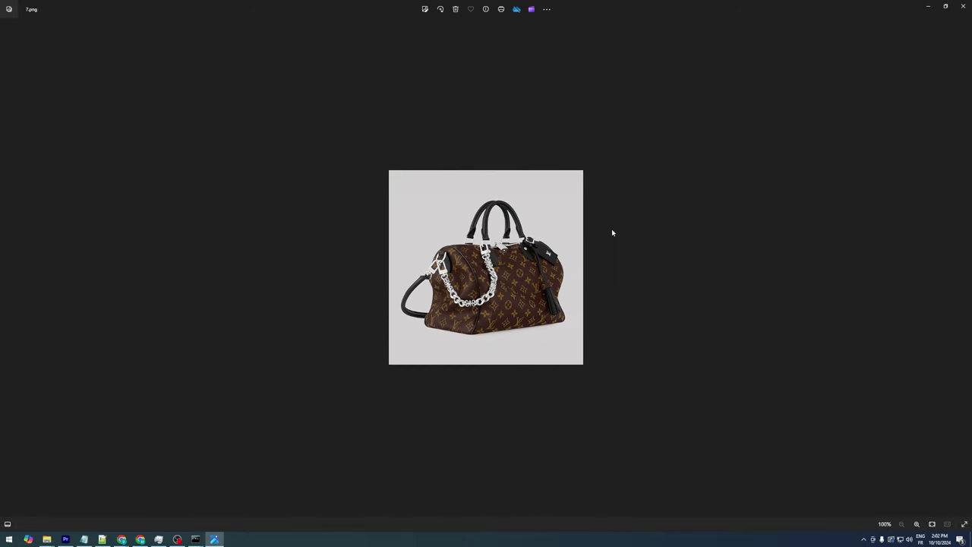
{"action": "left_click", "coordinate": [962, 6]}
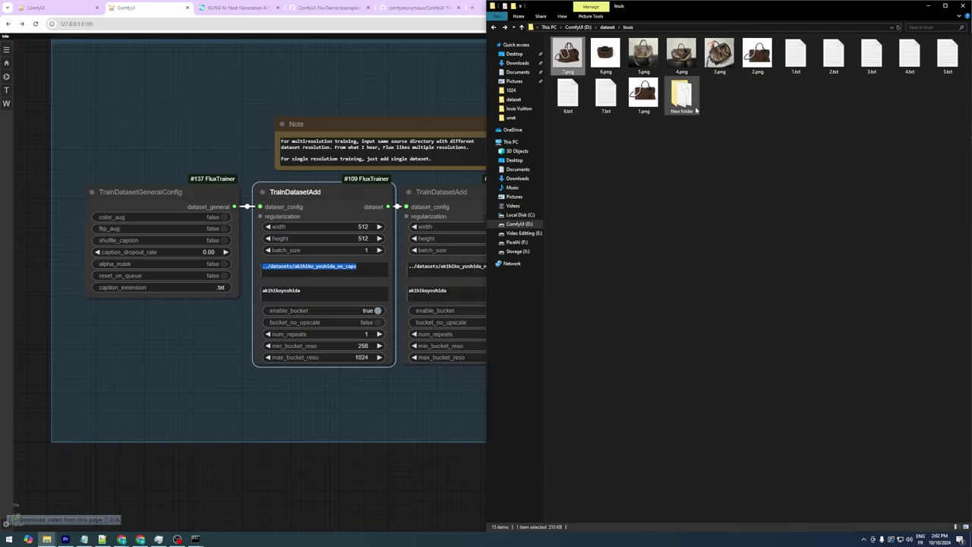
{"action": "double_click", "coordinate": [798, 67]}
{"action": "mouse_move", "coordinate": [536, 275]}
{"action": "left_mouse_down"}
{"action": "mouse_move", "coordinate": [711, 274]}
{"action": "mouse_move", "coordinate": [546, 274]}
{"action": "left_mouse_up"}
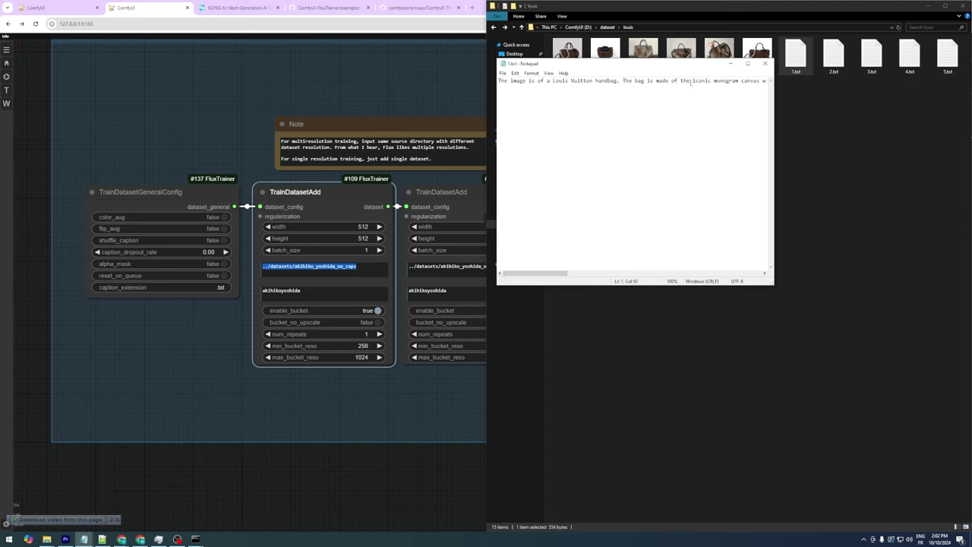
{"action": "left_click", "coordinate": [765, 64]}
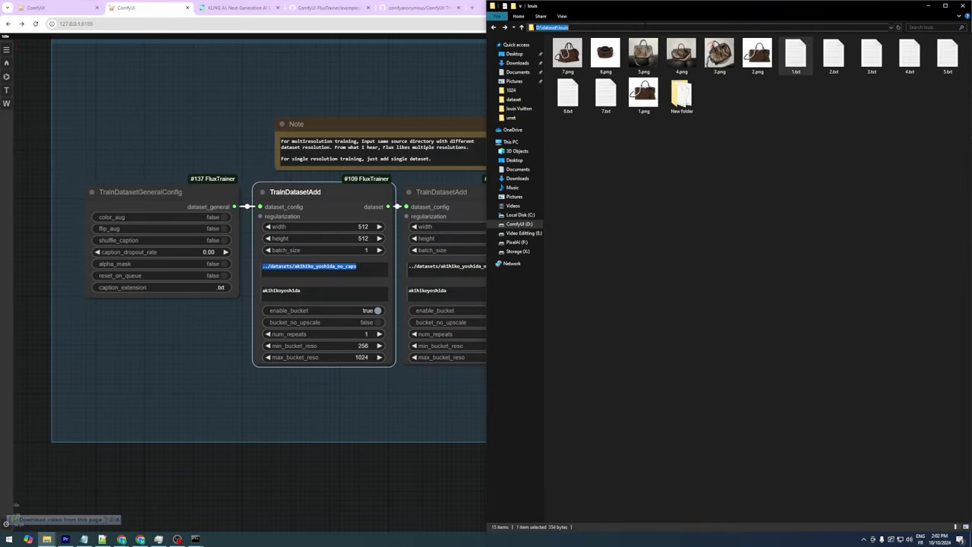
Paste D:\dataset\louis into node #109's path and replace trigger word akihikoyoshida with louis.
{"action": "right_click", "coordinate": [557, 28]}
{"action": "left_click", "coordinate": [582, 48]}
{"action": "left_click", "coordinate": [417, 185]}
{"action": "type", "text": "D:\\dataset\\louis"}
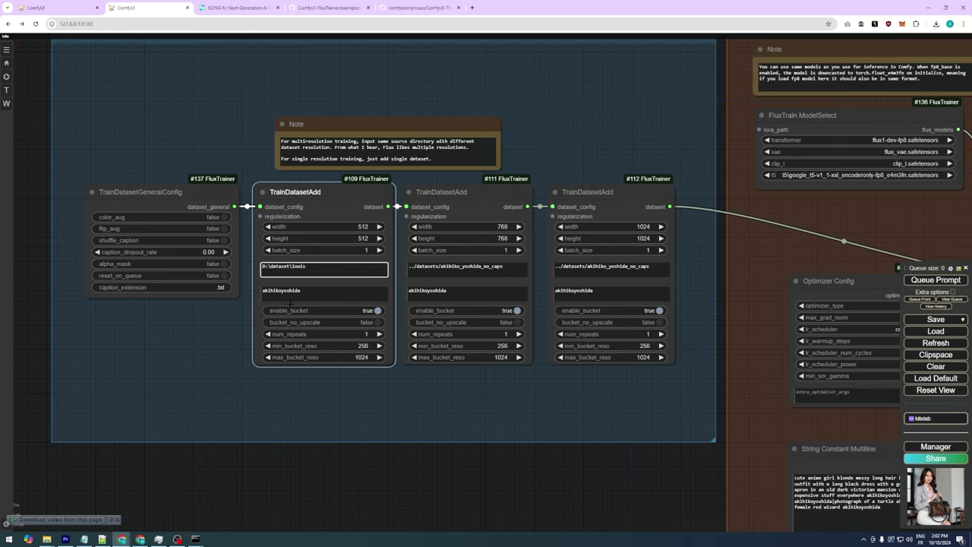
{"action": "double_click", "coordinate": [291, 301]}
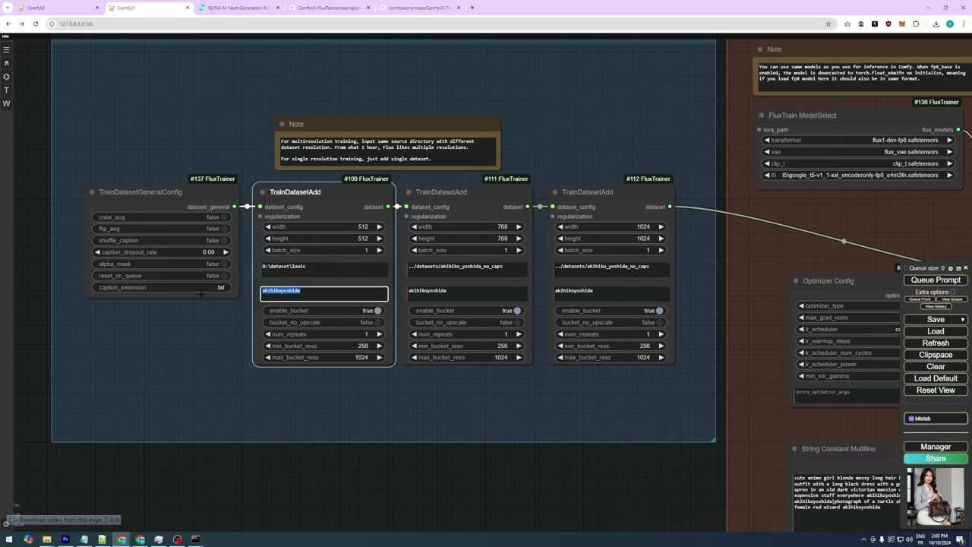
{"action": "key", "text": "BackSpace"}
{"action": "type", "text": "10"}
{"action": "type", "text": "lou"}
{"action": "type", "text": "is"}
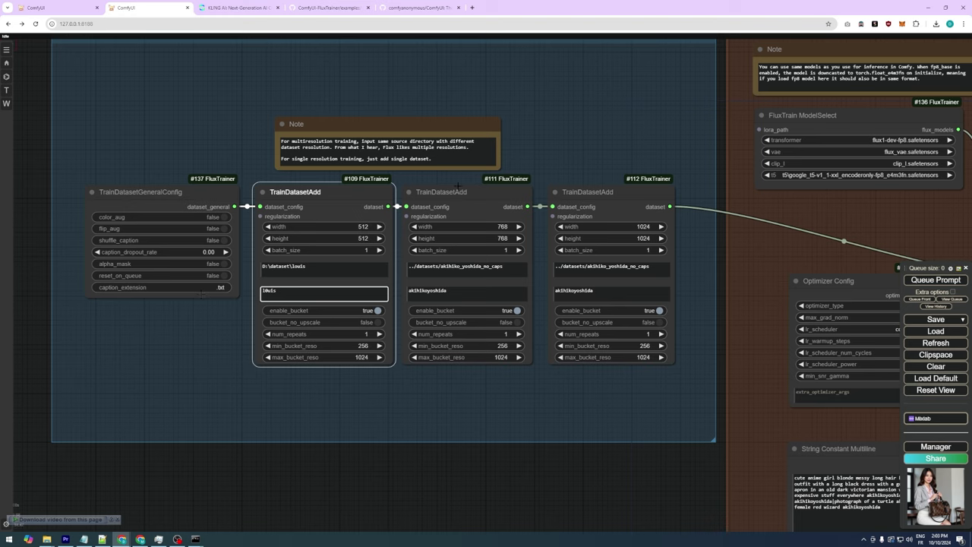
Delete the 768 px and 1024 px dataset nodes.
{"action": "left_click", "coordinate": [530, 214]}
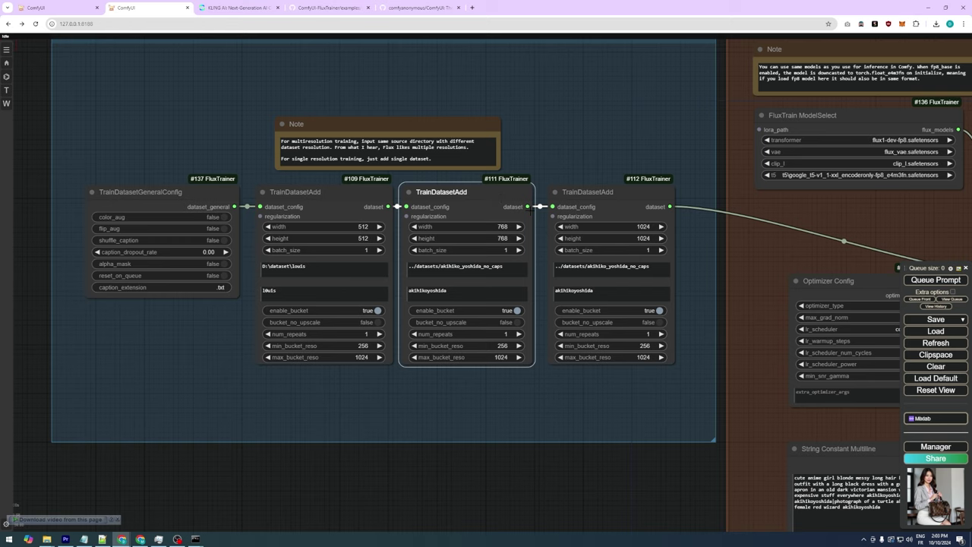
{"action": "left_click", "coordinate": [598, 205]}
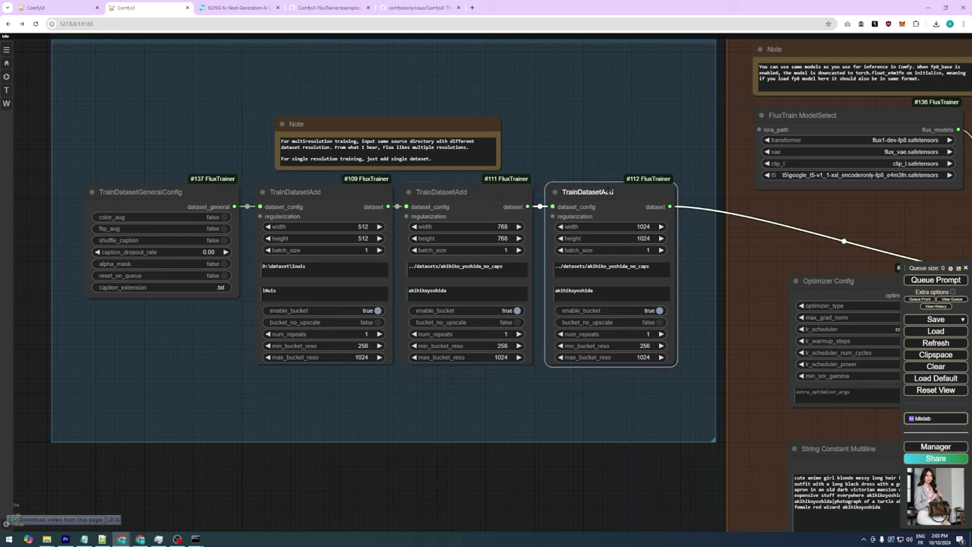
{"action": "key", "text": "Delete"}
{"action": "left_click", "coordinate": [504, 198]}
{"action": "key", "text": "Delete"}
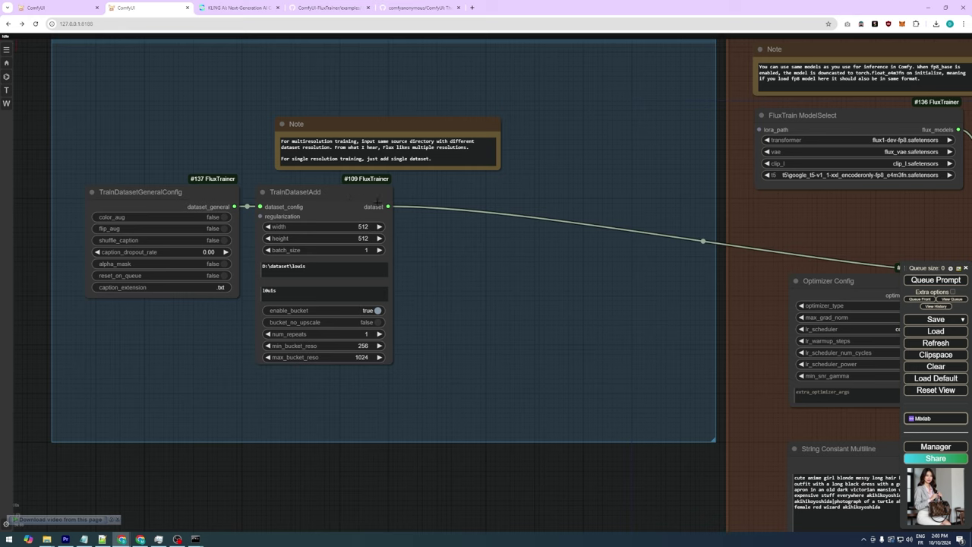
In the Settings and init group, pick flux-dev-fp8.safetensors as the transformer.
{"action": "scroll", "coordinate": [634, 265], "scroll_direction": "down", "scroll_amount": 3}
{"action": "left_click_drag", "start_coordinate": [633, 265], "coordinate": [262, 259]}
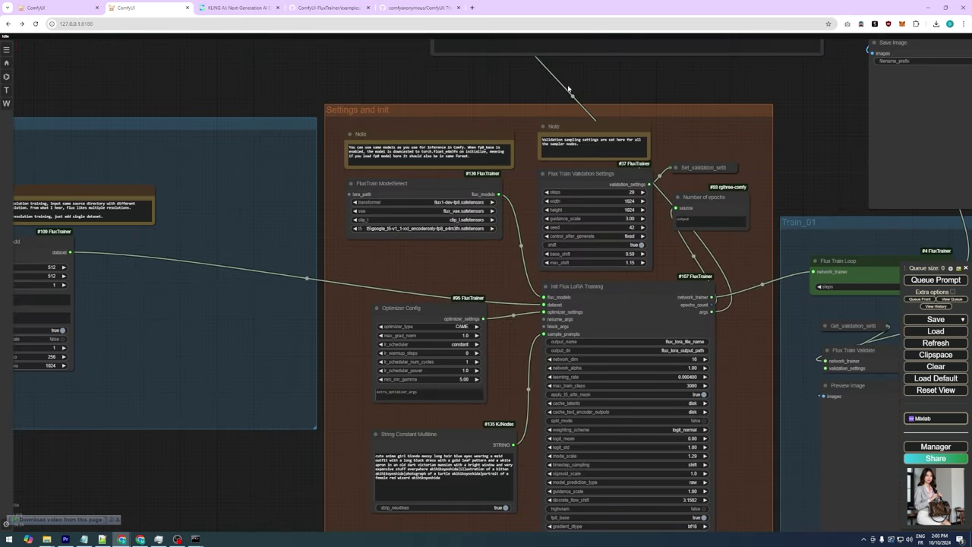
{"action": "left_click_drag", "start_coordinate": [755, 238], "coordinate": [750, 215]}
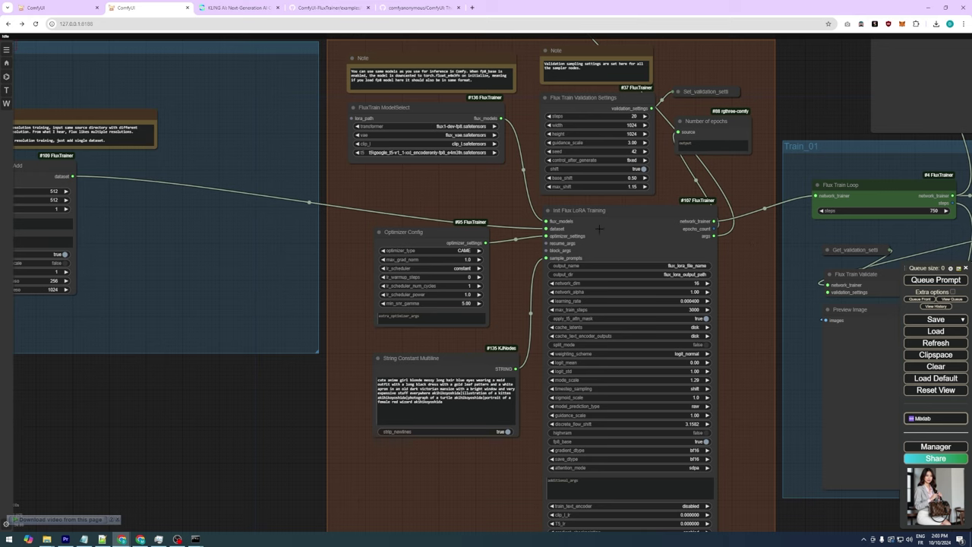
{"action": "left_click", "coordinate": [459, 111]}
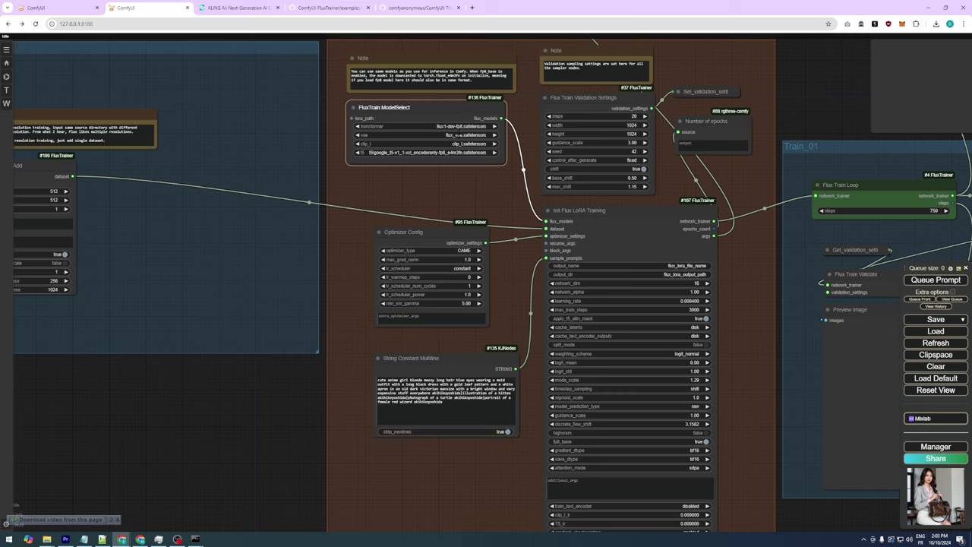
{"action": "left_click", "coordinate": [459, 126]}
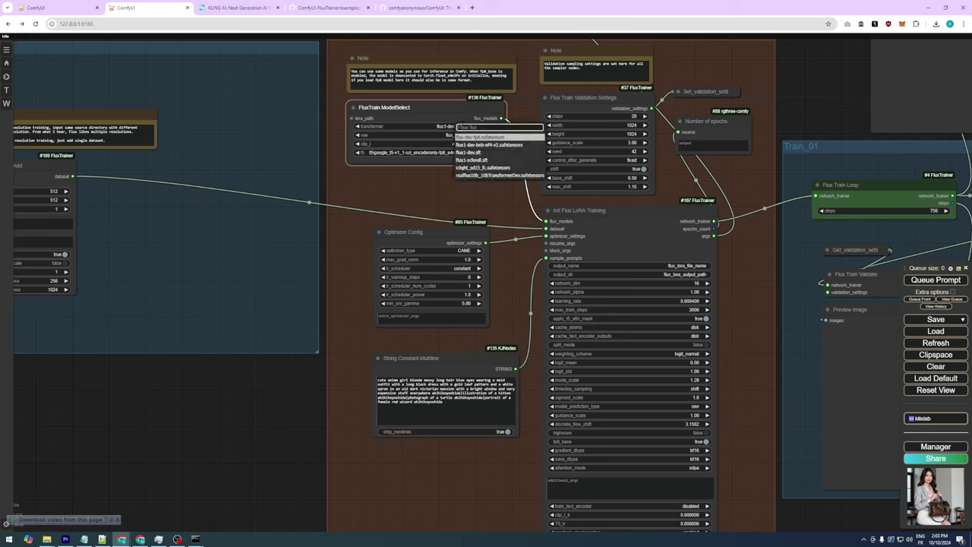
{"action": "left_click", "coordinate": [479, 137]}
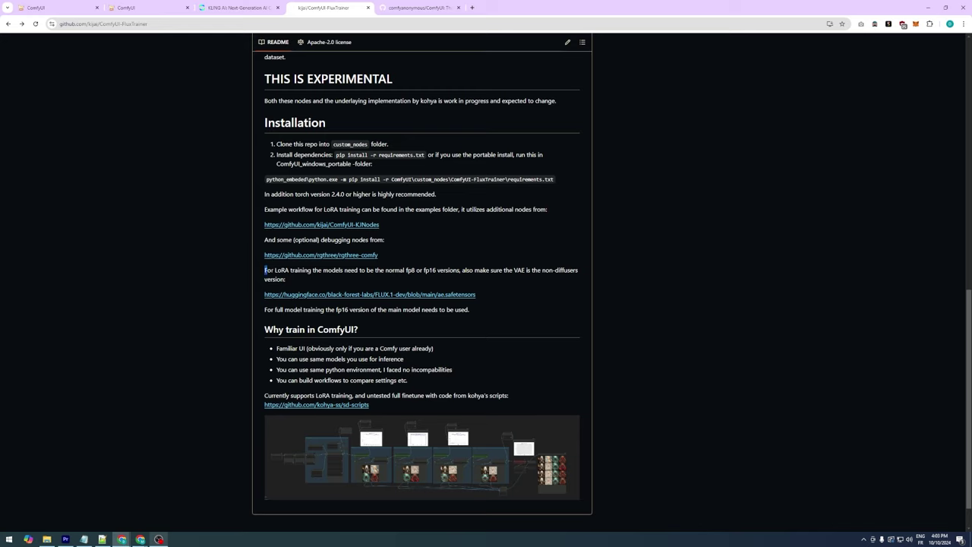
Save the ae.safetensors link from GitHub, targeting the ComfyUI models\vae folder.
{"action": "left_click_drag", "start_coordinate": [266, 270], "coordinate": [325, 280]}
{"action": "left_click", "coordinate": [496, 302]}
{"action": "left_click_drag", "start_coordinate": [488, 296], "coordinate": [265, 295]}
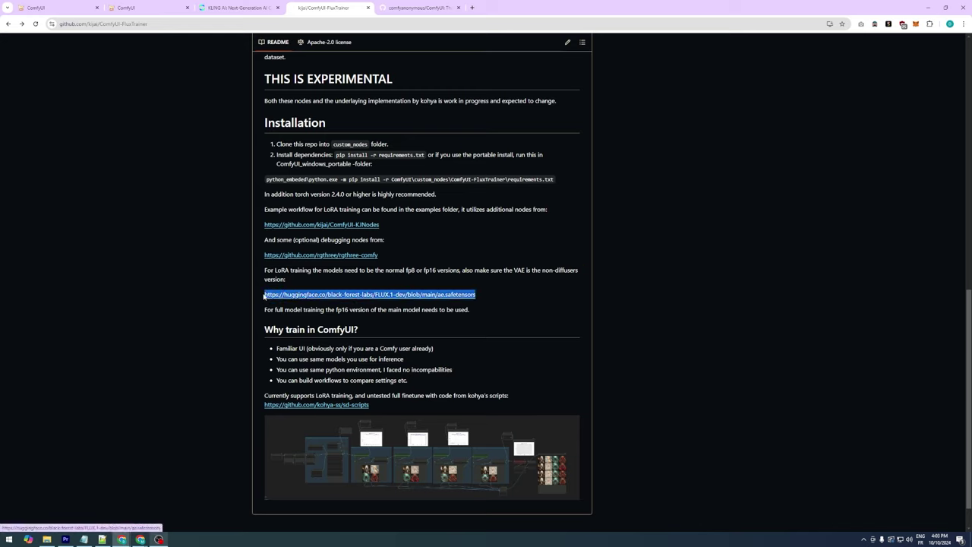
{"action": "left_click", "coordinate": [228, 290]}
{"action": "right_click", "coordinate": [454, 300]}
{"action": "left_click", "coordinate": [505, 354]}
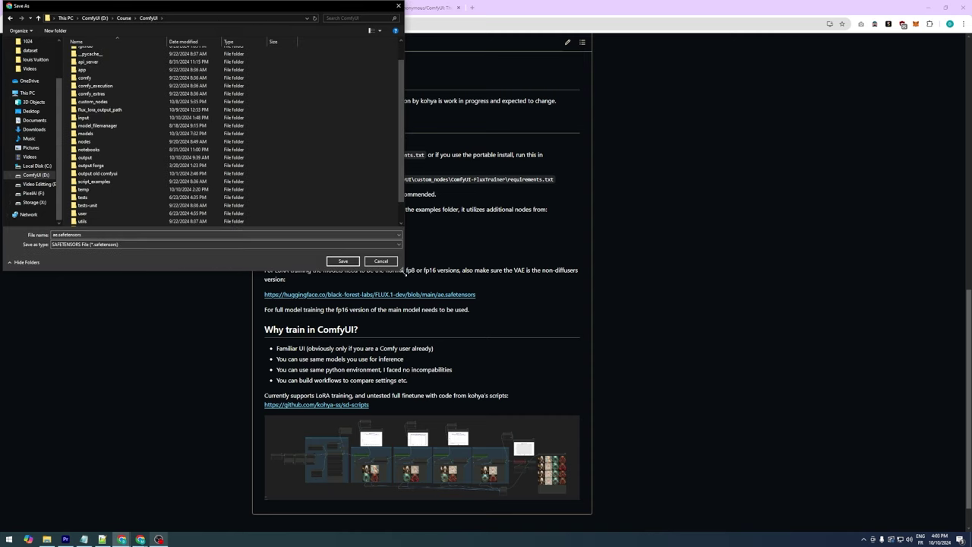
{"action": "scroll", "coordinate": [112, 195], "scroll_direction": "down", "scroll_amount": 3}
{"action": "double_click", "coordinate": [90, 202]}
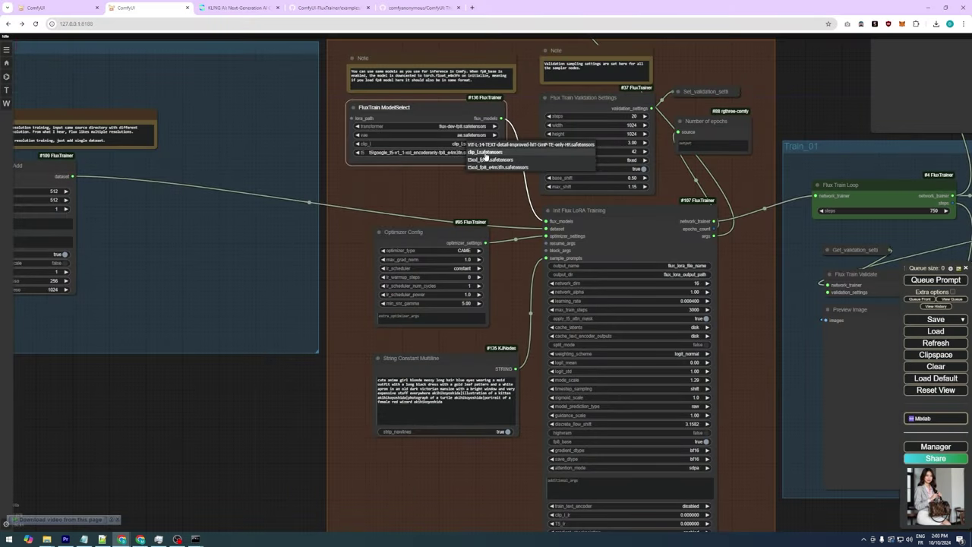
Pick t5xxl_fp8_e4m3fn.safetensors in the FluxTrain ModelSelect t5 dropdown.
{"action": "left_click", "coordinate": [471, 152]}
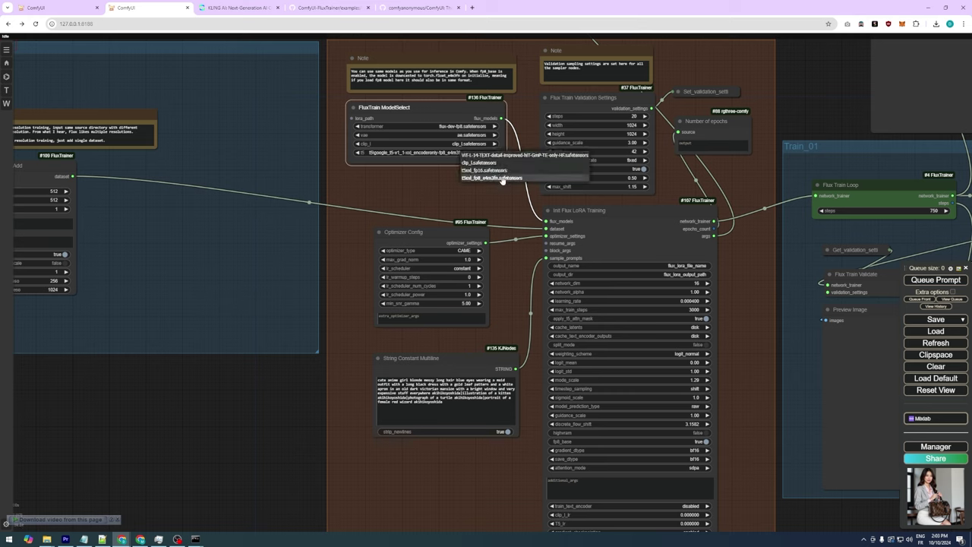
{"action": "left_click", "coordinate": [503, 181]}
{"action": "left_click", "coordinate": [475, 152]}
{"action": "left_click", "coordinate": [503, 181]}
{"action": "left_click", "coordinate": [475, 152]}
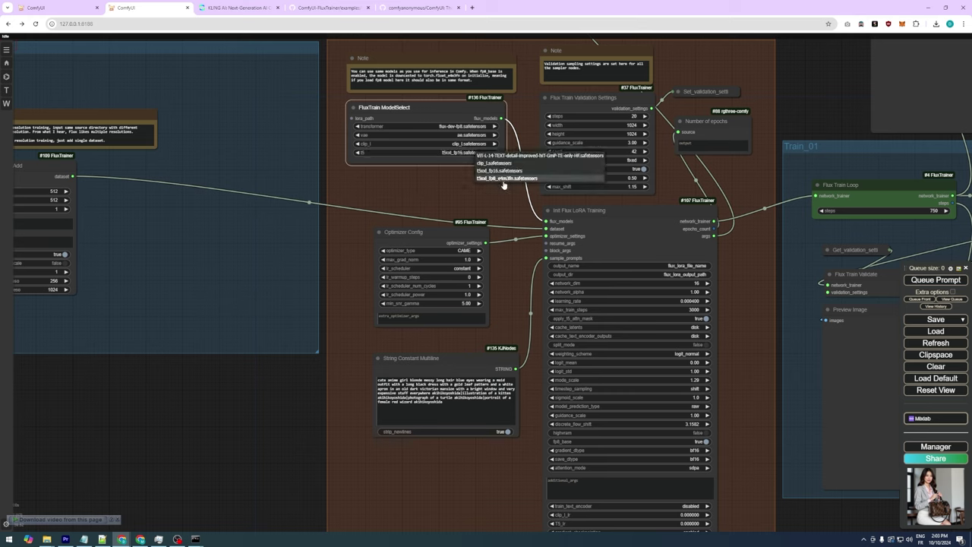
{"action": "left_click", "coordinate": [502, 181]}
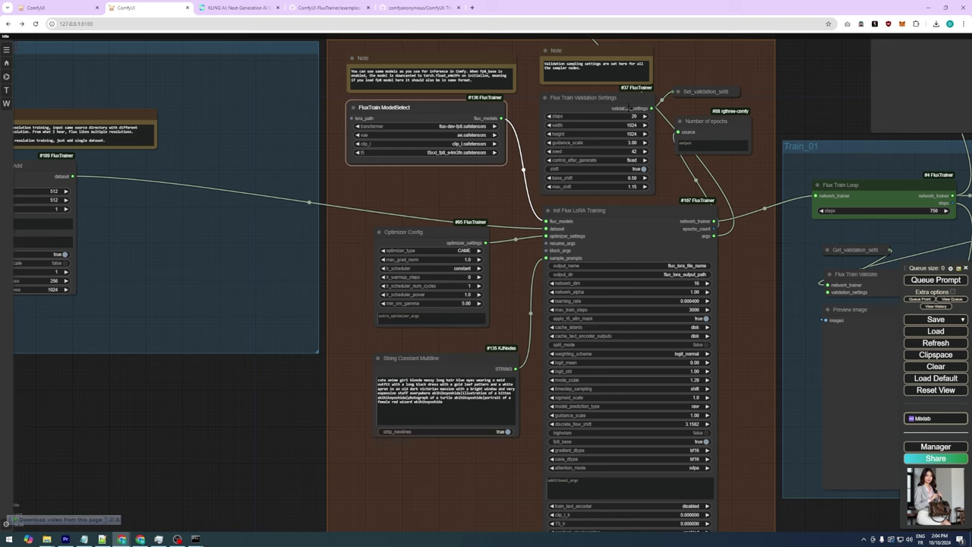
Delete the Flux Train Validation Settings, Set_validation_settings, Number of epochs and String Constant Multiline nodes.
{"action": "left_click", "coordinate": [614, 105]}
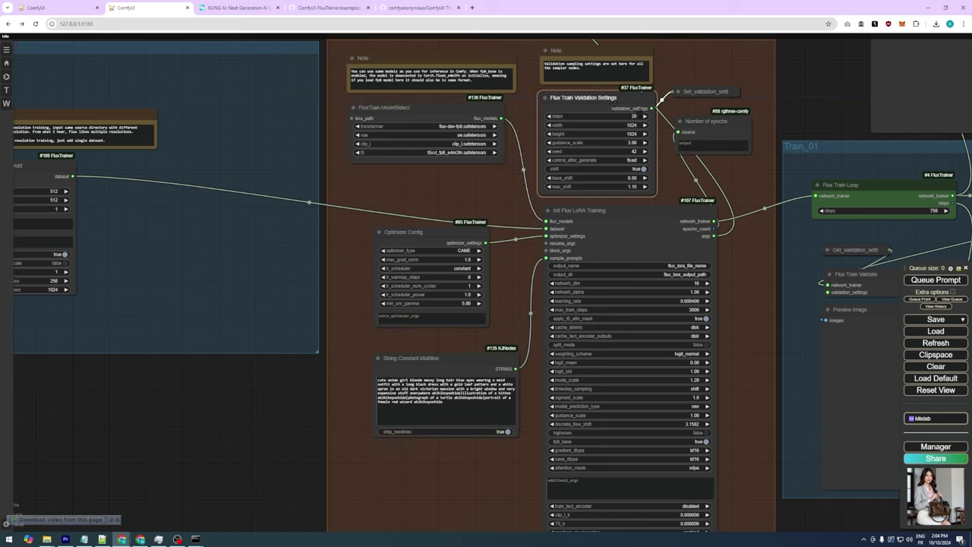
{"action": "key", "text": "Delete"}
{"action": "left_click", "coordinate": [710, 92]}
{"action": "key", "text": "Delete"}
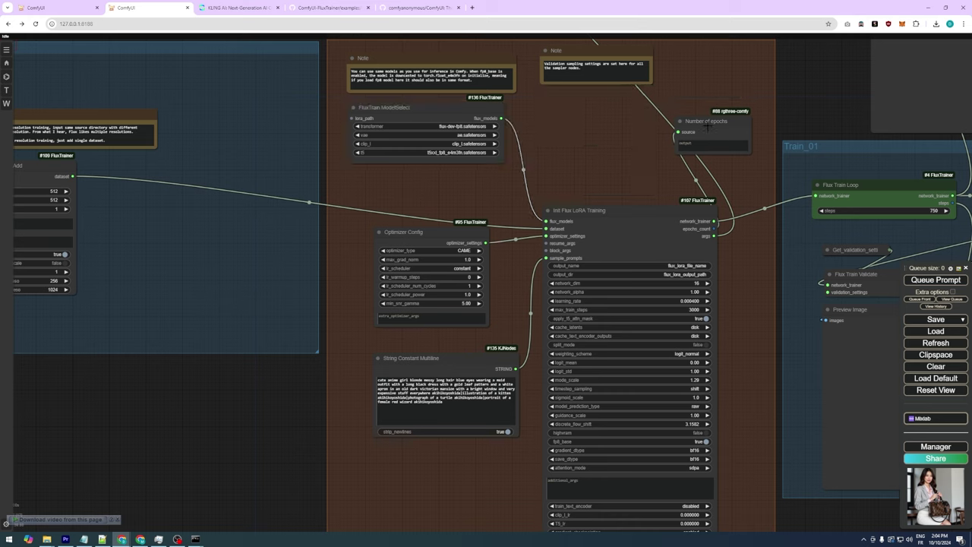
{"action": "left_click", "coordinate": [708, 129]}
{"action": "key", "text": "Delete"}
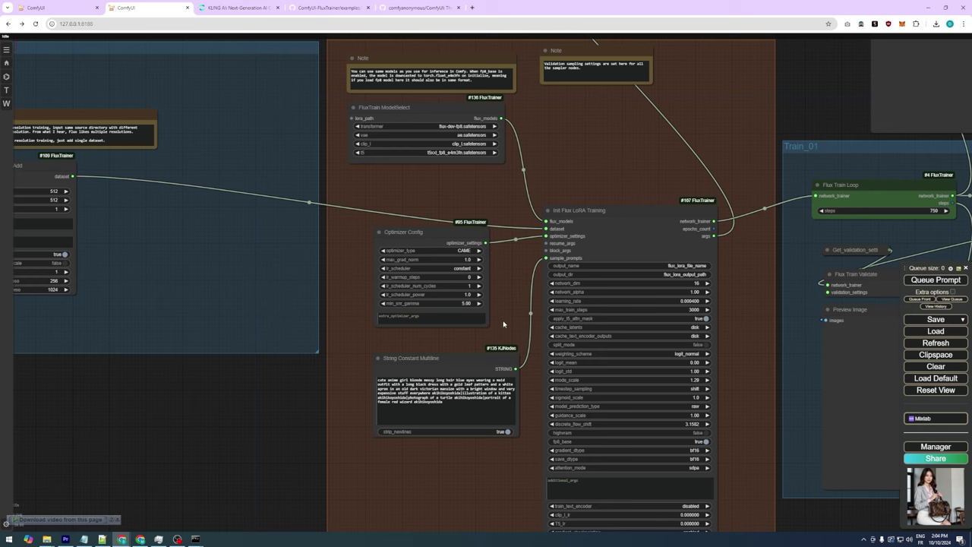
{"action": "left_click", "coordinate": [459, 359]}
{"action": "key", "text": "Delete"}
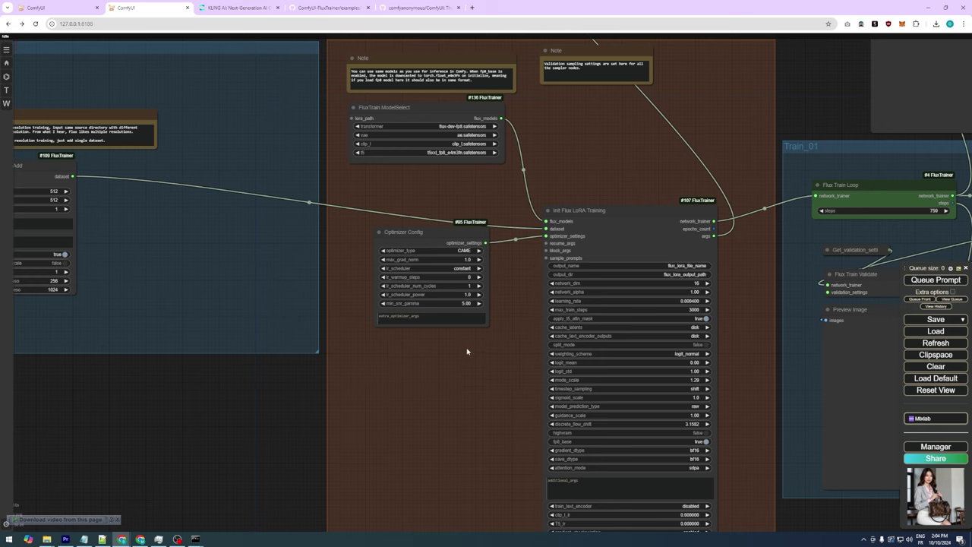
{"action": "left_click_drag", "start_coordinate": [456, 364], "coordinate": [461, 317]}
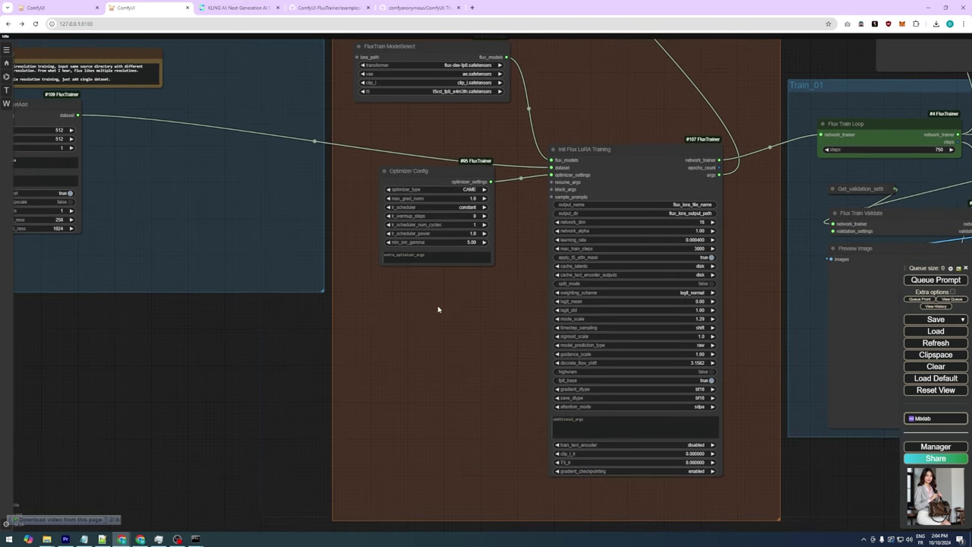
Add an Optimizer Config Adafactor node with a constant lr_scheduler, wired into optimizer_settings.
{"action": "double_click", "coordinate": [439, 308]}
{"action": "type", "text": "optimiz"}
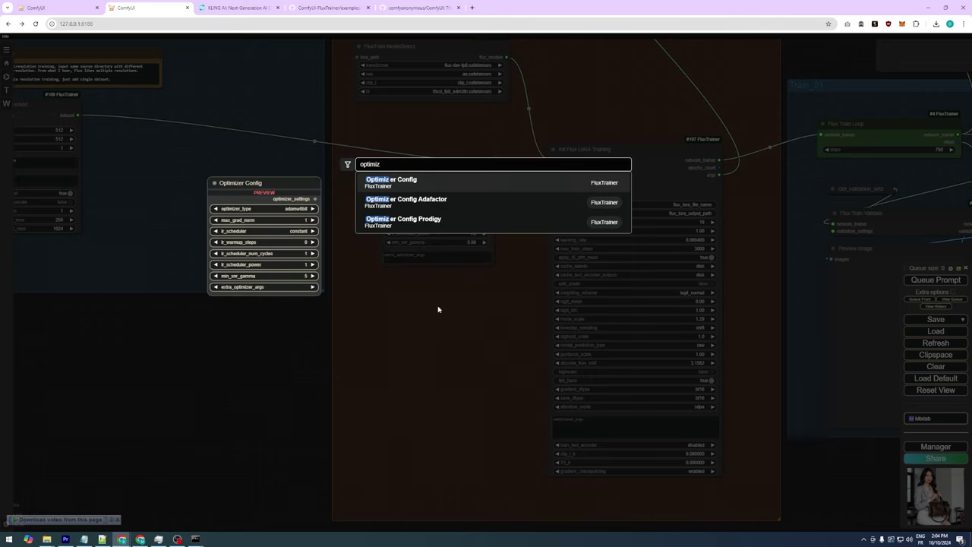
{"action": "left_click", "coordinate": [461, 200]}
{"action": "left_click_drag", "start_coordinate": [444, 310], "coordinate": [442, 310]}
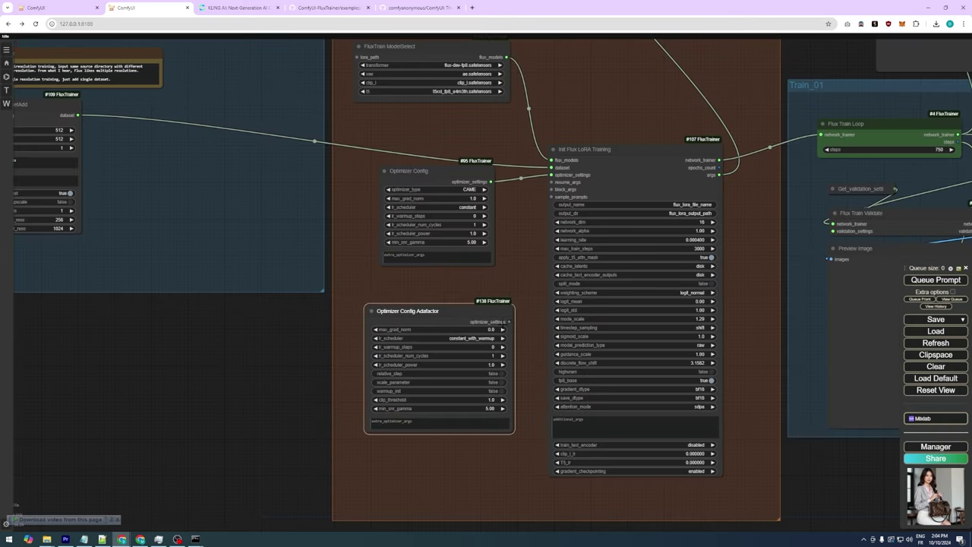
{"action": "left_click_drag", "start_coordinate": [508, 322], "coordinate": [552, 175]}
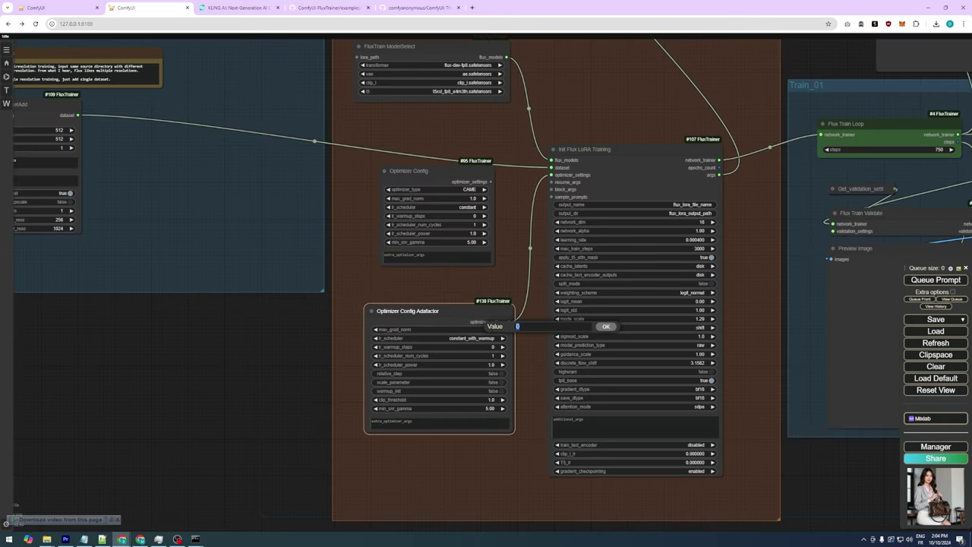
{"action": "left_click", "coordinate": [471, 338]}
{"action": "left_click", "coordinate": [497, 351]}
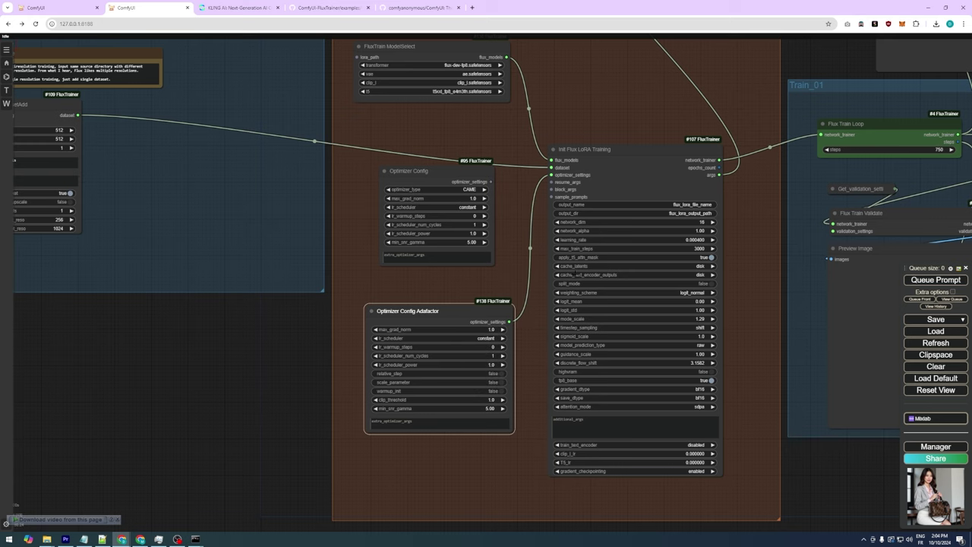
Delete the old CAME optimizer node and move Adafactor into its place.
{"action": "left_click", "coordinate": [411, 171]}
{"action": "key", "text": "Delete"}
{"action": "left_click_drag", "start_coordinate": [433, 316], "coordinate": [428, 255]}
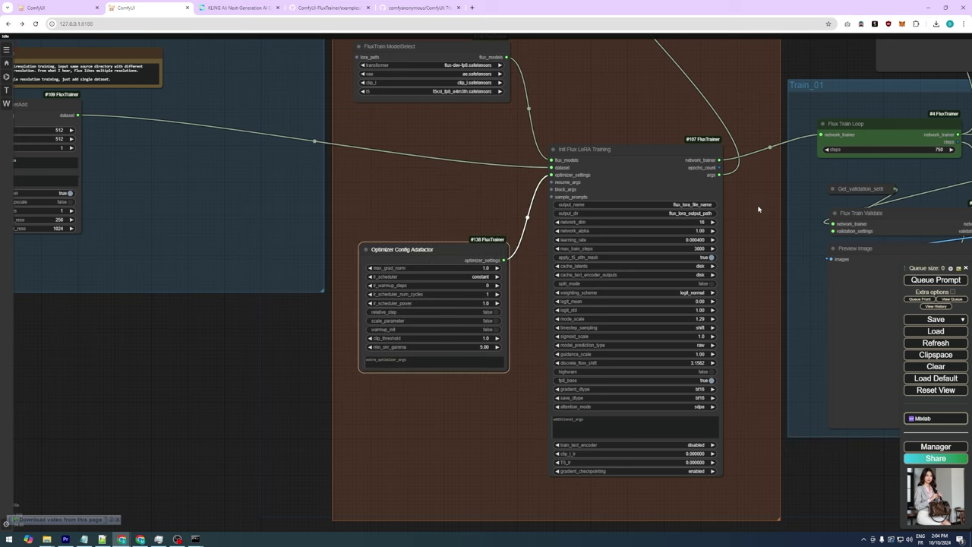
{"action": "left_click_drag", "start_coordinate": [690, 174], "coordinate": [688, 170]}
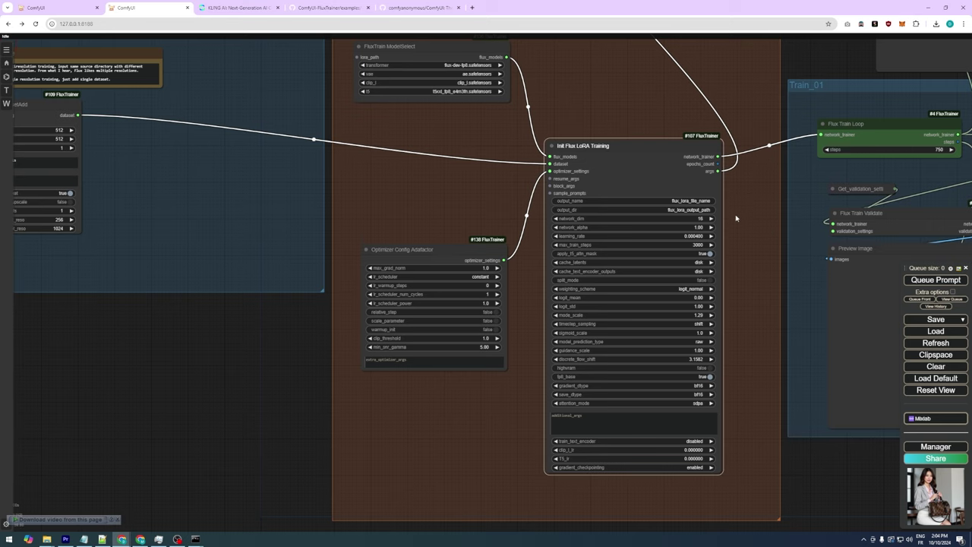
Set output_name to Louis_Vuitton and output_dir to D:\dataset\louis.
{"action": "scroll", "coordinate": [752, 226], "scroll_direction": "up", "scroll_amount": 3}
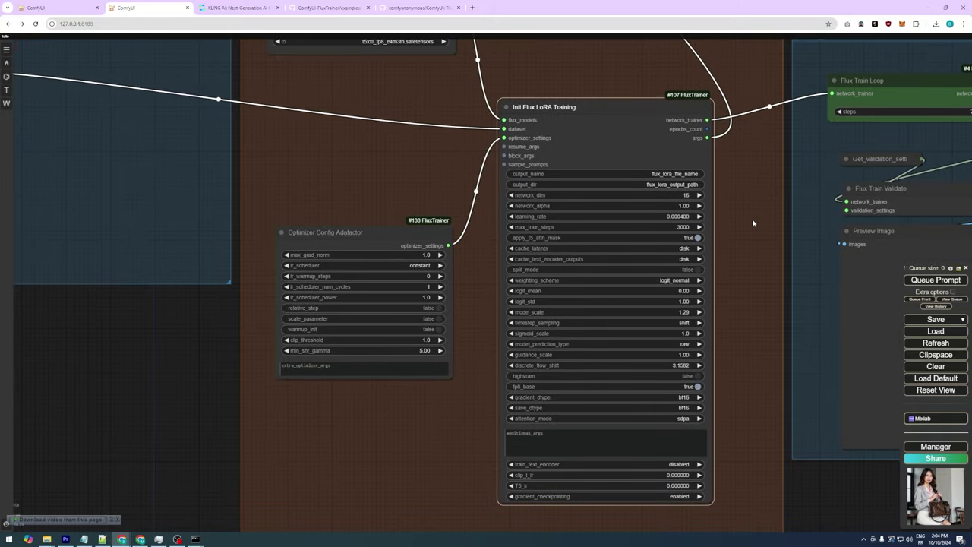
{"action": "left_click", "coordinate": [679, 175]}
{"action": "type", "text": "Louis_Vuitton"}
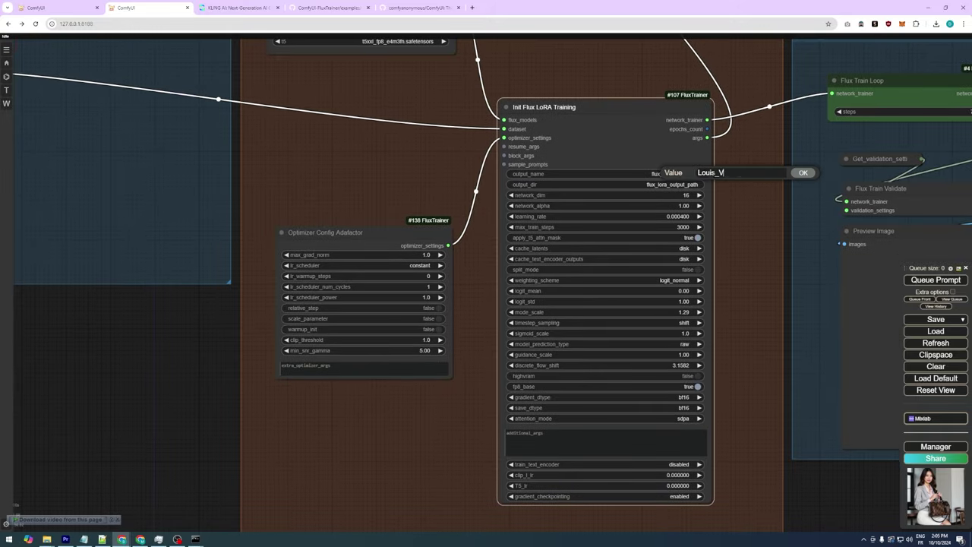
{"action": "left_click", "coordinate": [803, 175]}
{"action": "left_click", "coordinate": [676, 184]}
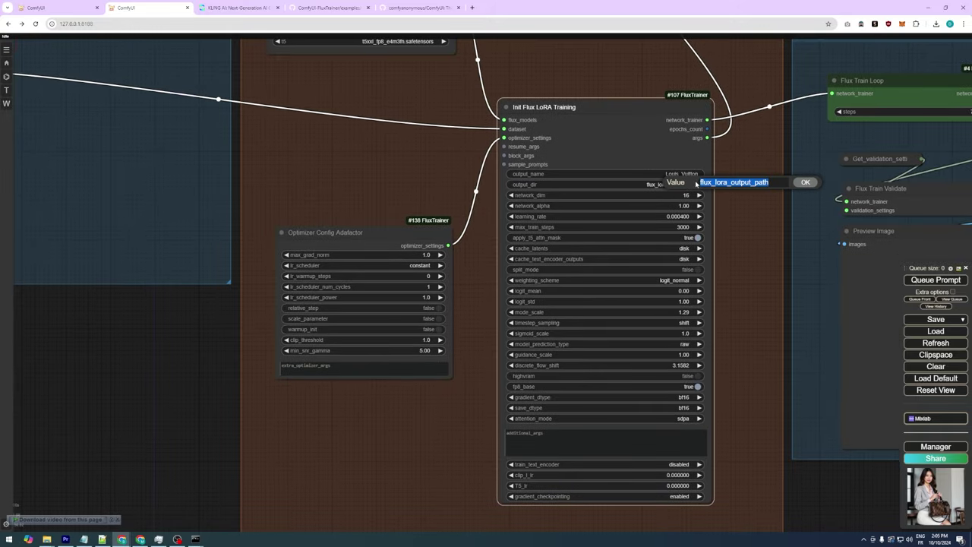
{"action": "left_click", "coordinate": [47, 539]}
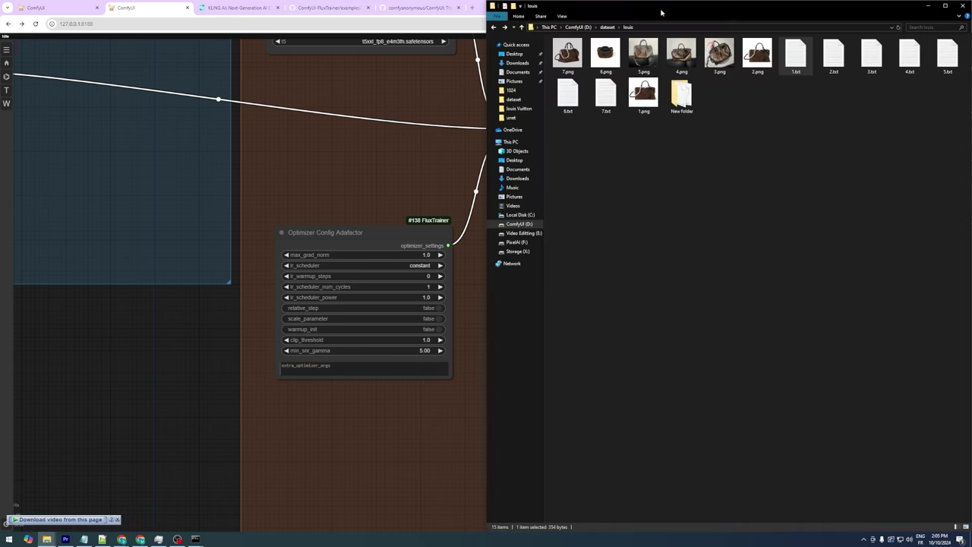
{"action": "left_click", "coordinate": [932, 6]}
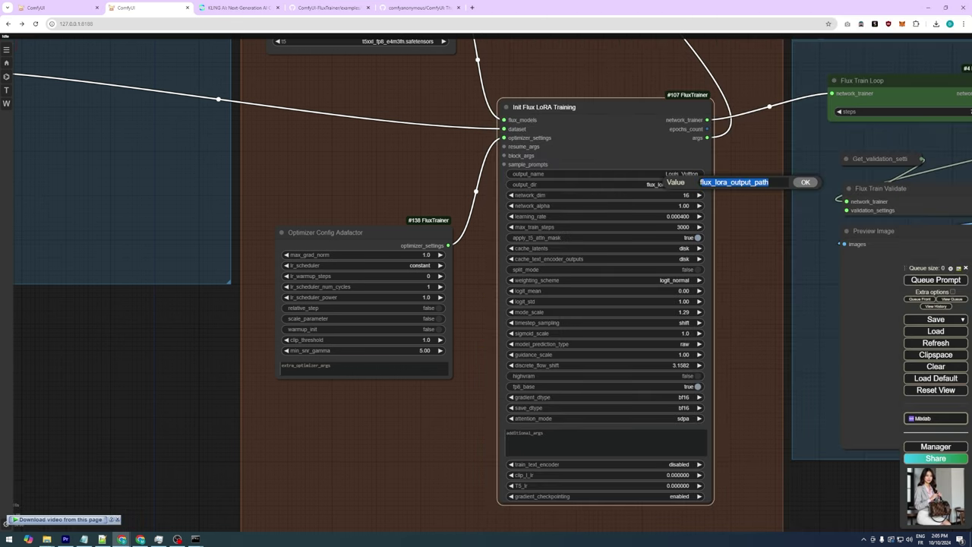
{"action": "type", "text": "D:\\dataset\\louis"}
{"action": "left_click", "coordinate": [805, 183]}
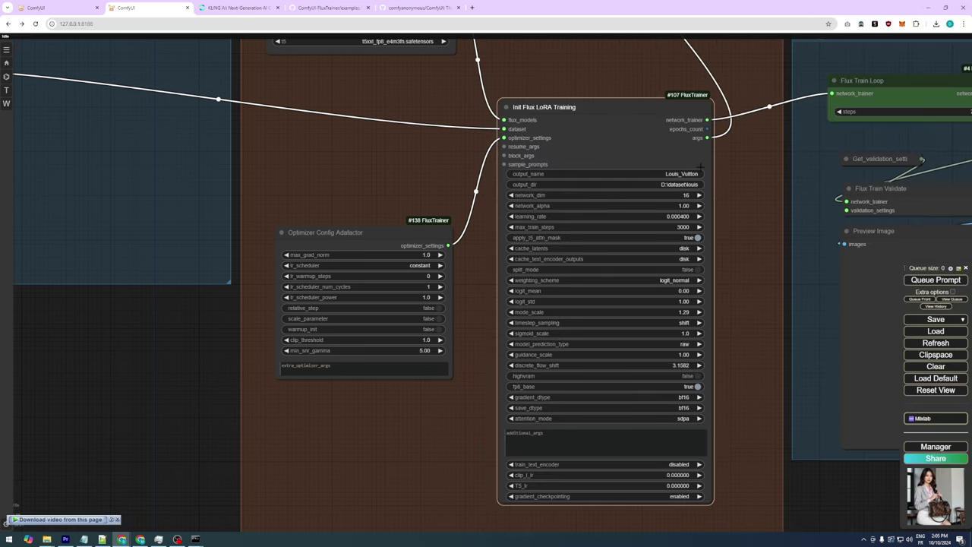
Set network_dim and network_alpha both to 64.
{"action": "left_click", "coordinate": [693, 194]}
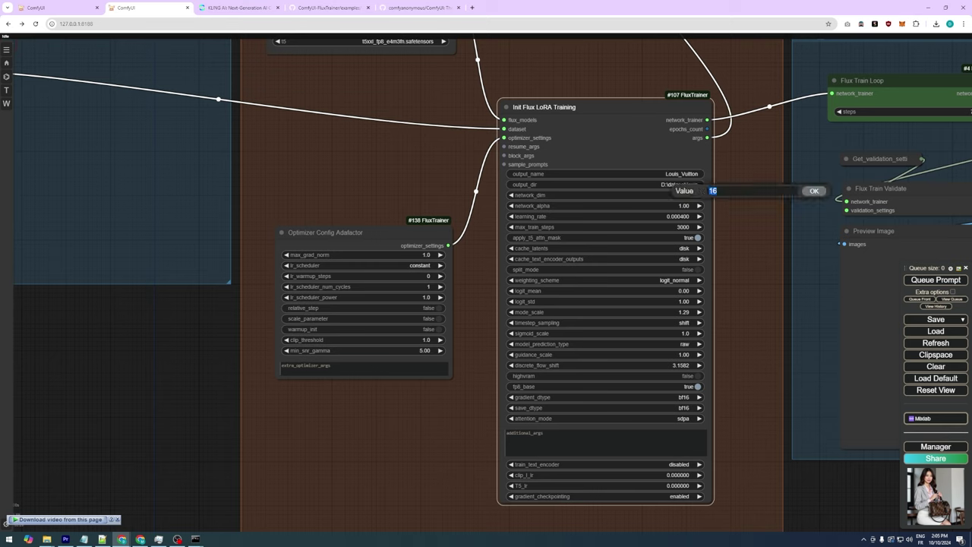
{"action": "type", "text": "32"}
{"action": "key", "text": "Return"}
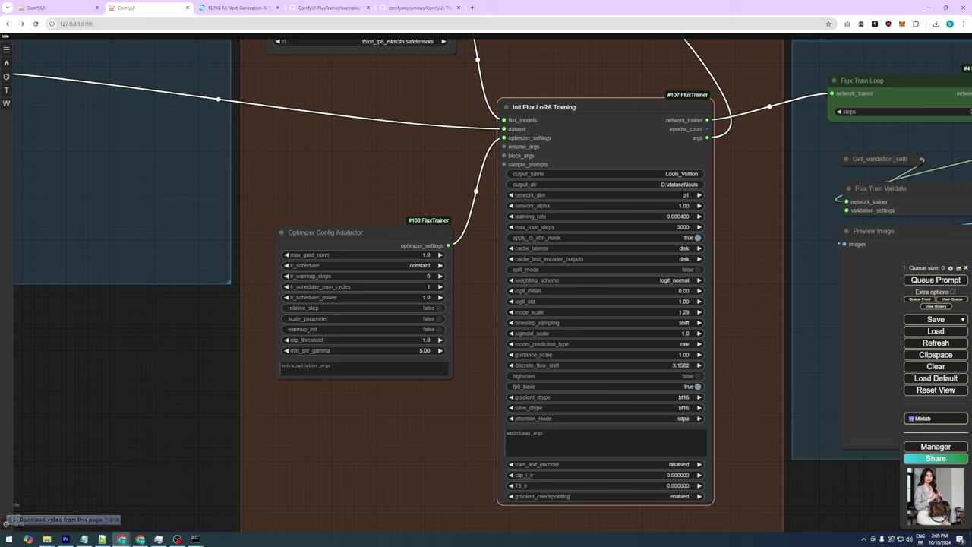
{"action": "left_click", "coordinate": [683, 194]}
{"action": "key", "text": "Return"}
{"action": "left_click", "coordinate": [686, 195]}
{"action": "type", "text": "64"}
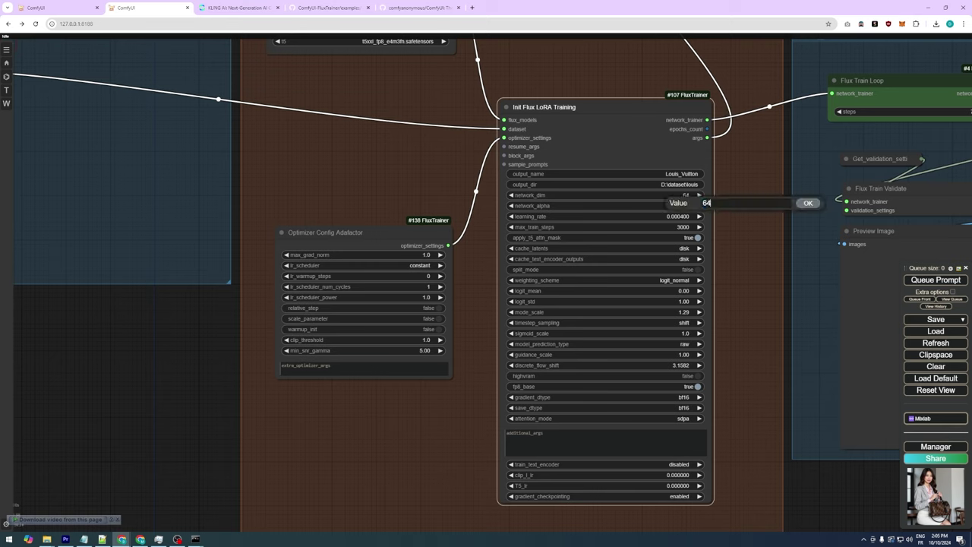
{"action": "key", "text": "Return"}
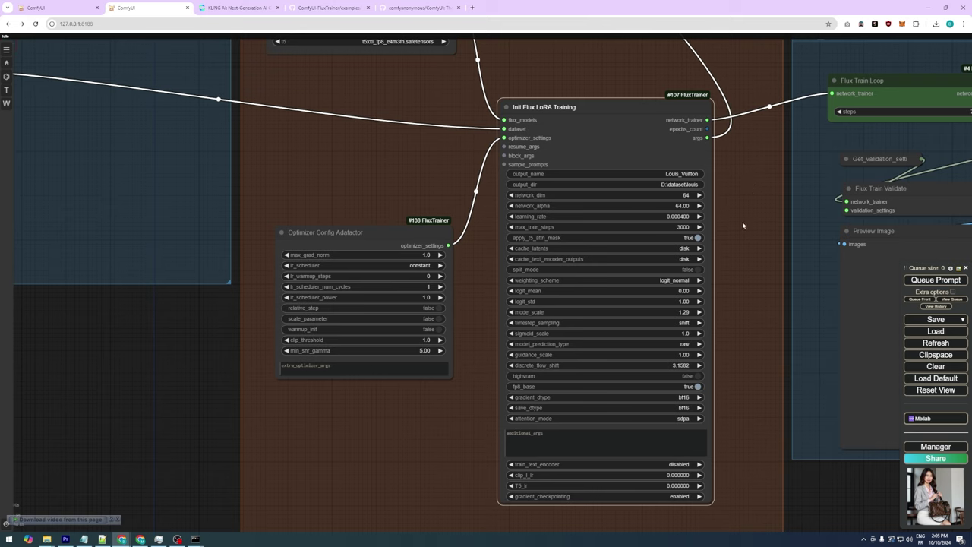
Set max_train_steps to 2000 and switch split_mode on.
{"action": "left_click", "coordinate": [683, 226]}
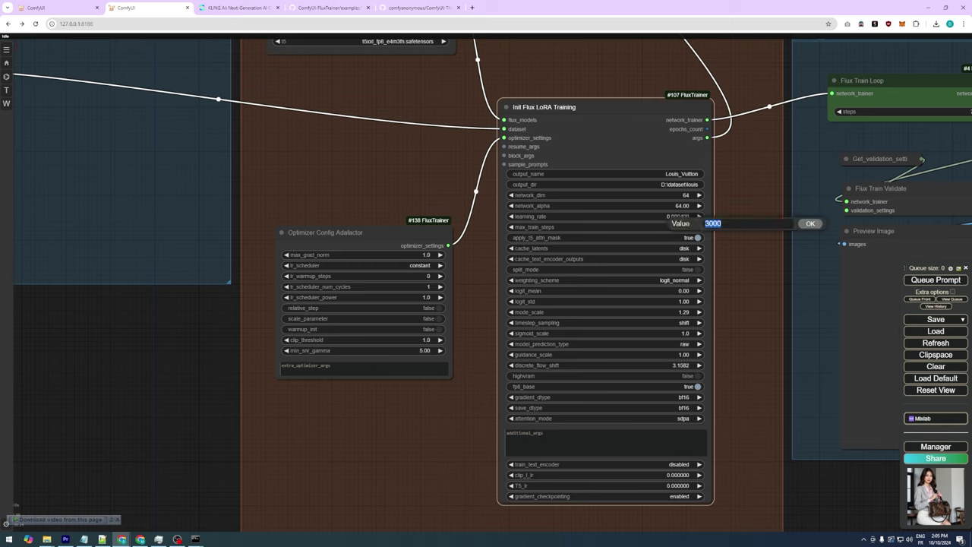
{"action": "type", "text": "2000"}
{"action": "key", "text": "Escape"}
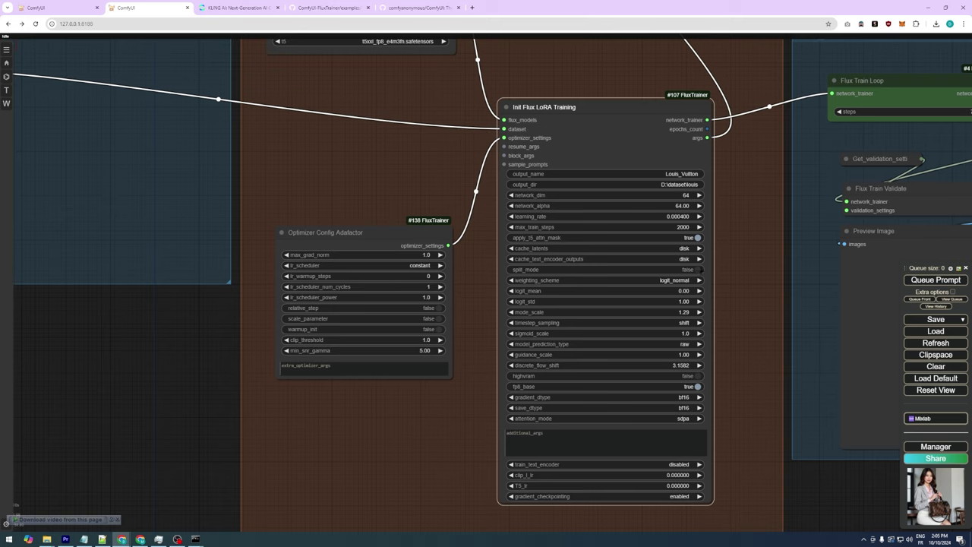
{"action": "left_click", "coordinate": [698, 270]}
{"action": "scroll", "coordinate": [601, 215], "scroll_direction": "down", "scroll_amount": 5}
Change Train_01's Flux Train Loop steps from 750 to 500.
{"action": "scroll", "coordinate": [601, 211], "scroll_direction": "down", "scroll_amount": 2}
{"action": "left_click_drag", "start_coordinate": [653, 152], "coordinate": [425, 155]}
{"action": "scroll", "coordinate": [525, 147], "scroll_direction": "down", "scroll_amount": 2}
{"action": "scroll", "coordinate": [430, 159], "scroll_direction": "down", "scroll_amount": 2}
{"action": "scroll", "coordinate": [403, 182], "scroll_direction": "up", "scroll_amount": 1}
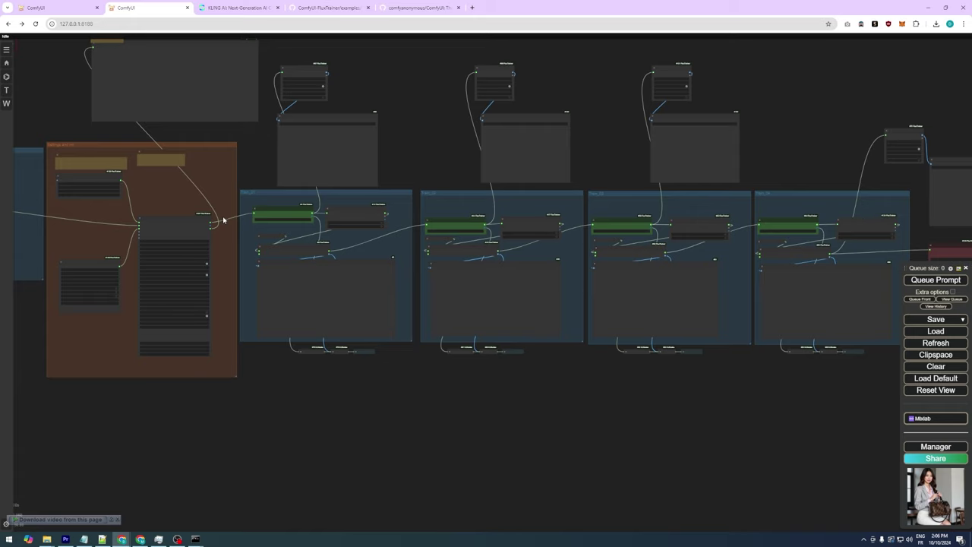
{"action": "scroll", "coordinate": [223, 221], "scroll_direction": "up", "scroll_amount": 8}
{"action": "left_click_drag", "start_coordinate": [297, 122], "coordinate": [287, 63]}
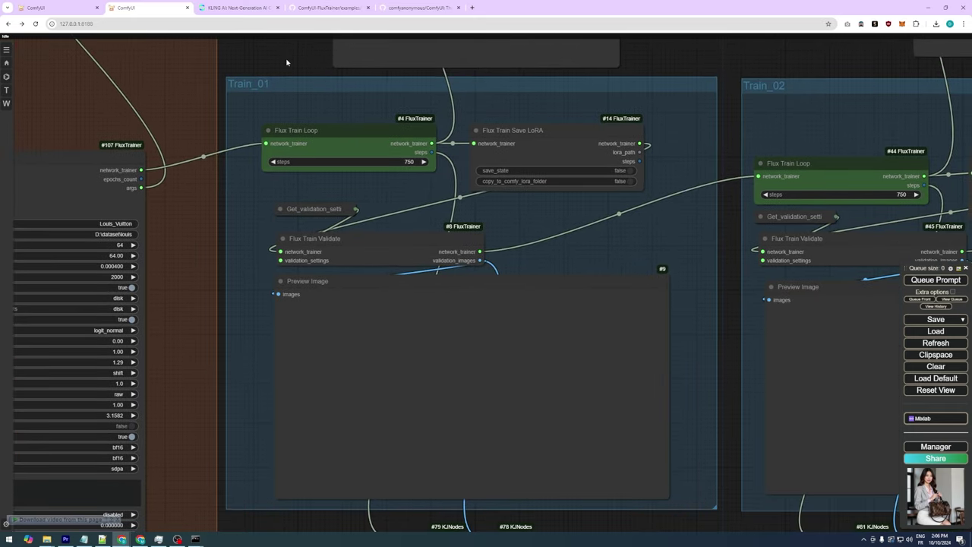
{"action": "left_click", "coordinate": [395, 161]}
{"action": "type", "text": "500"}
{"action": "key", "text": "Return"}
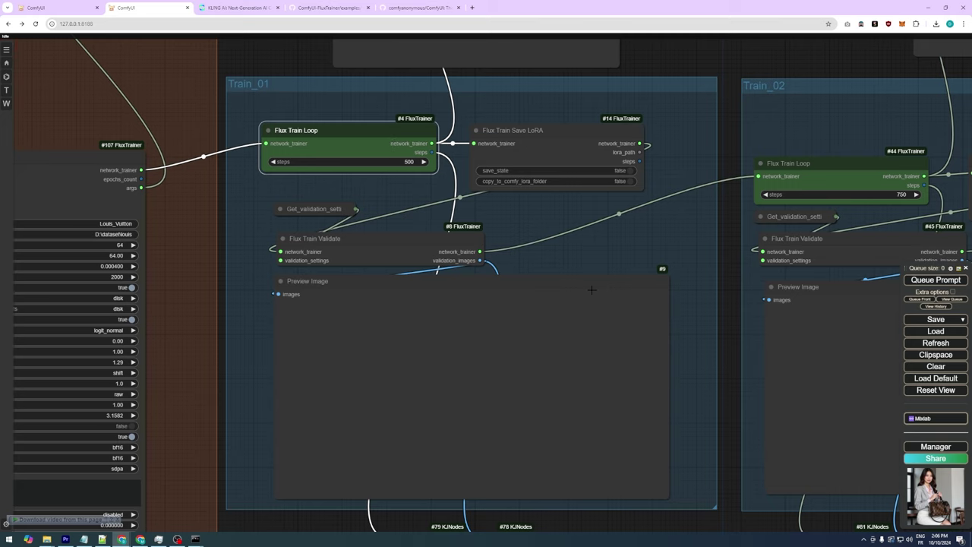
{"action": "left_click", "coordinate": [568, 289]}
Delete Train_01's Preview Image, Get_validation_settings and Flux Train Validate nodes.
{"action": "key", "text": "Delete"}
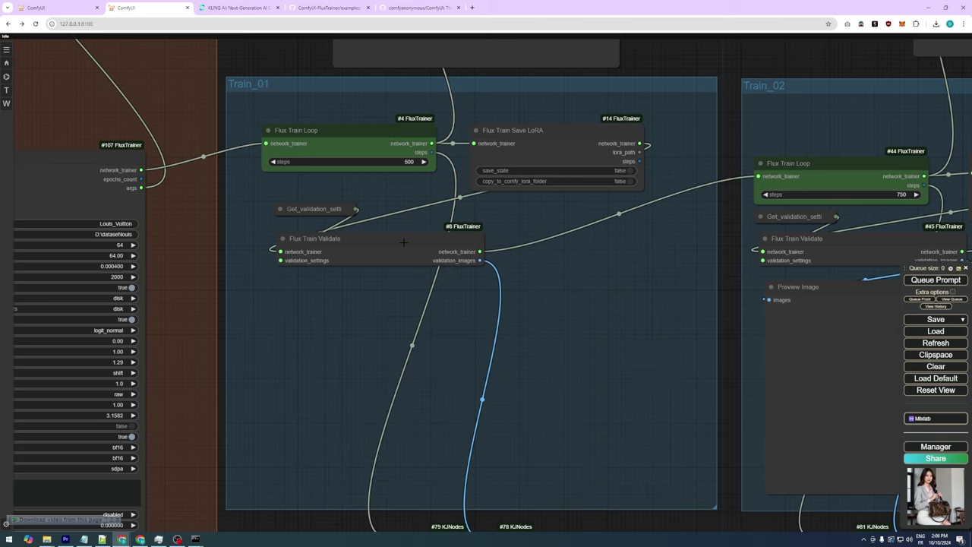
{"action": "left_click_drag", "start_coordinate": [334, 209], "coordinate": [327, 201]}
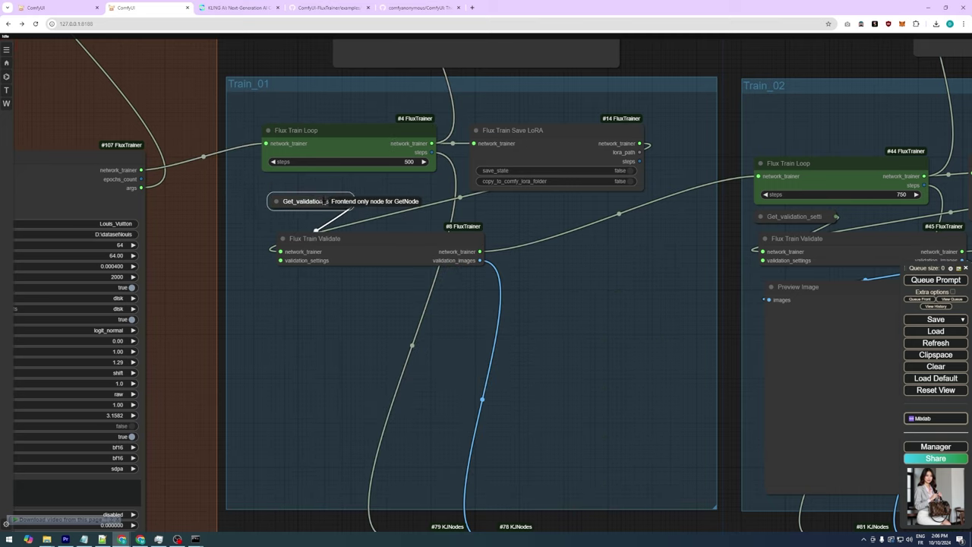
{"action": "key", "text": "Delete"}
{"action": "left_click_drag", "start_coordinate": [361, 244], "coordinate": [348, 228]}
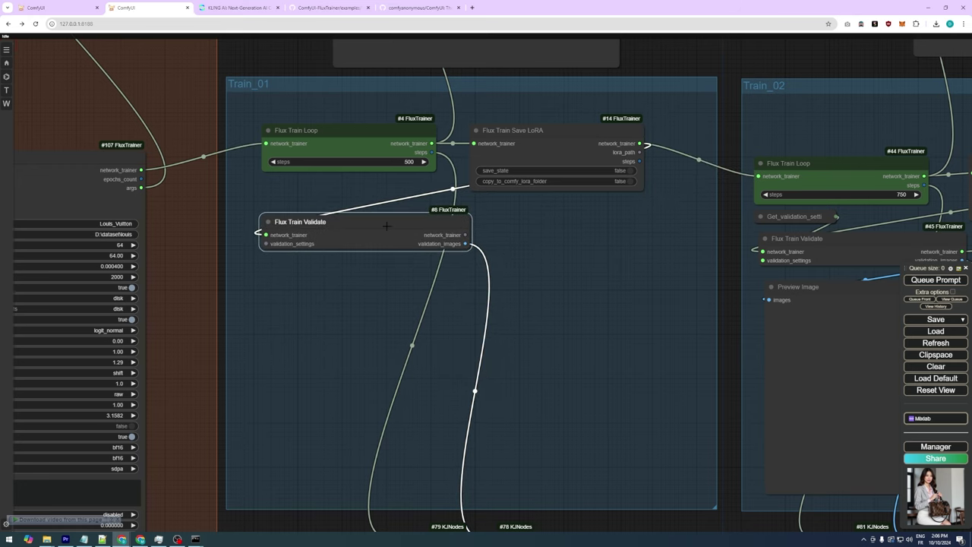
{"action": "key", "text": "Delete"}
Delete Train_02's validation, preview image and label nodes.
{"action": "left_click_drag", "start_coordinate": [549, 430], "coordinate": [406, 297]}
{"action": "scroll", "coordinate": [612, 156], "scroll_direction": "down", "scroll_amount": 2}
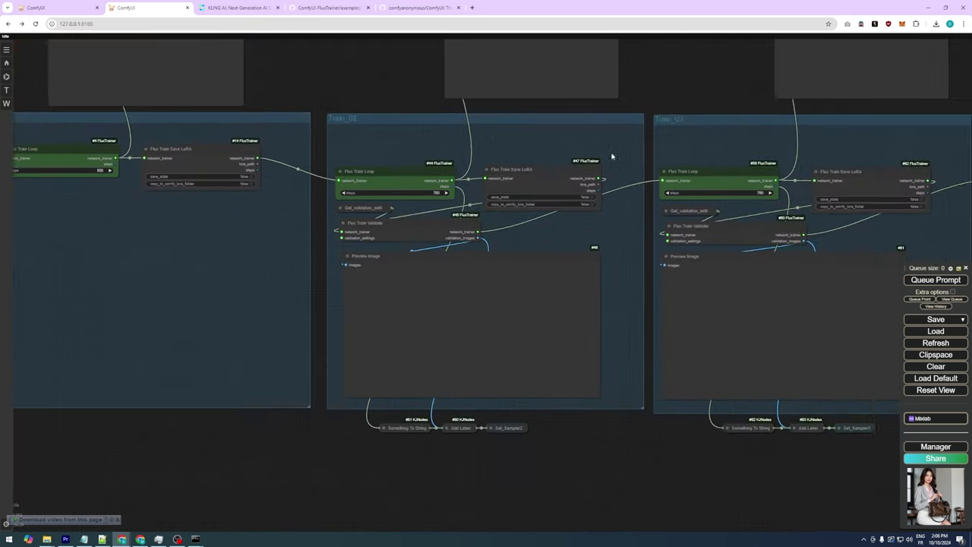
{"action": "left_click", "coordinate": [365, 223]}
{"action": "key", "text": "Delete"}
{"action": "left_click", "coordinate": [363, 207]}
{"action": "key", "text": "Delete"}
{"action": "left_click", "coordinate": [408, 428]}
{"action": "key", "text": "Delete"}
Delete the validation, preview and label nodes in Train_03 and Train_04, including Set_Sampler4.
{"action": "left_click_drag", "start_coordinate": [668, 84], "coordinate": [381, 98]}
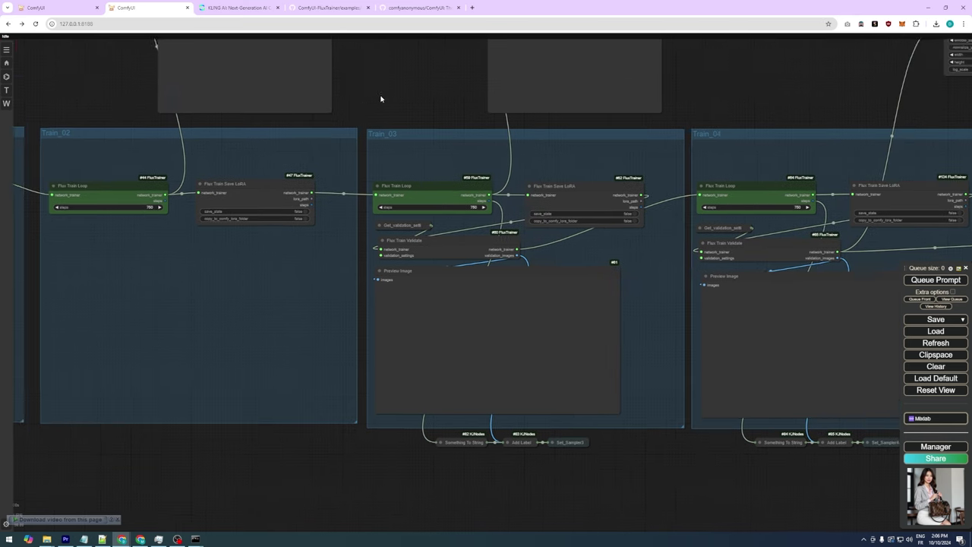
{"action": "left_click", "coordinate": [389, 235]}
{"action": "key", "text": "Delete"}
{"action": "left_click", "coordinate": [383, 266]}
{"action": "key", "text": "Delete"}
{"action": "left_click_drag", "start_coordinate": [821, 471], "coordinate": [481, 468]}
{"action": "left_click", "coordinate": [371, 235]}
{"action": "key", "text": "Delete"}
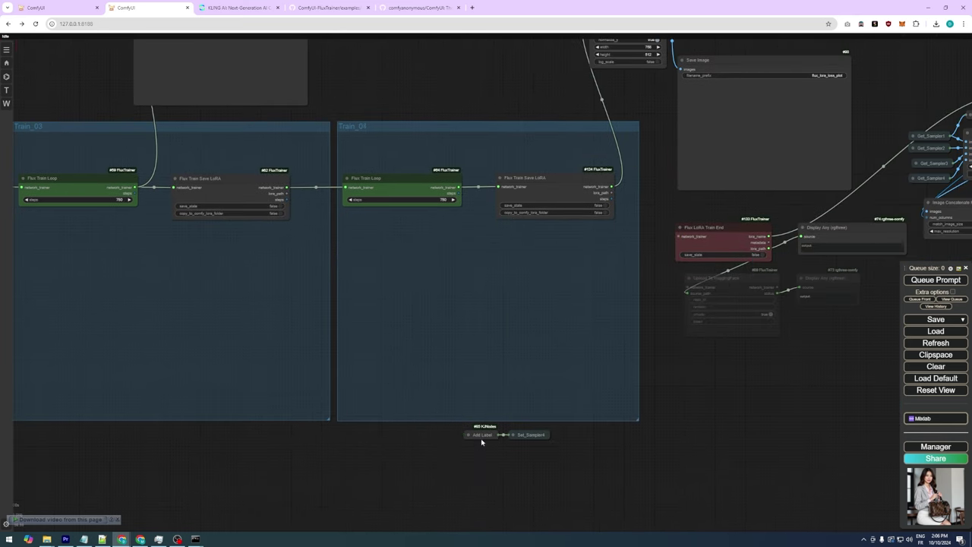
{"action": "left_click", "coordinate": [481, 439]}
{"action": "key", "text": "Delete"}
Delete the Image Batch, sample-sheet Save Image and Display Any nodes.
{"action": "left_click_drag", "start_coordinate": [524, 108], "coordinate": [159, 159]}
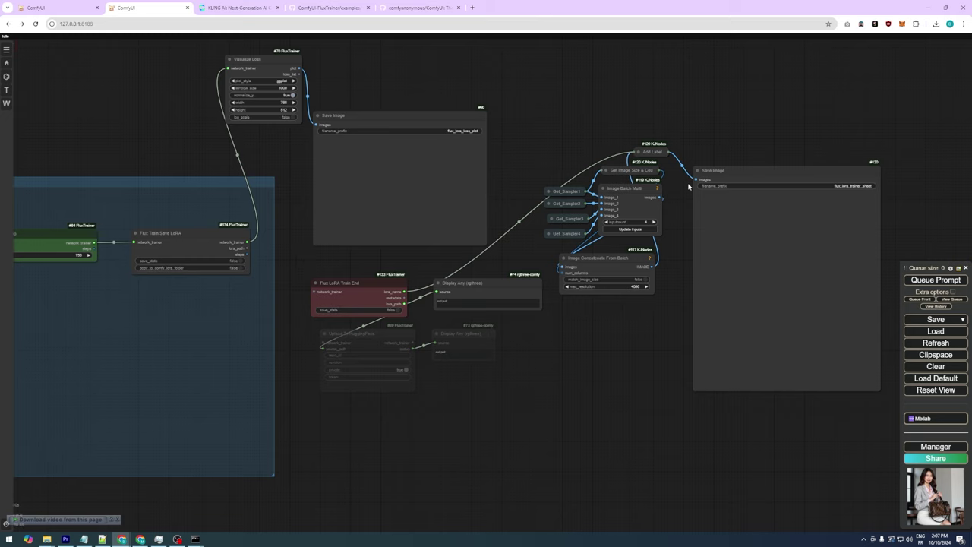
{"action": "left_click_drag", "start_coordinate": [812, 120], "coordinate": [569, 415]}
{"action": "left_click_drag", "start_coordinate": [577, 366], "coordinate": [458, 449]}
{"action": "scroll", "coordinate": [458, 449], "scroll_direction": "up", "scroll_amount": 1}
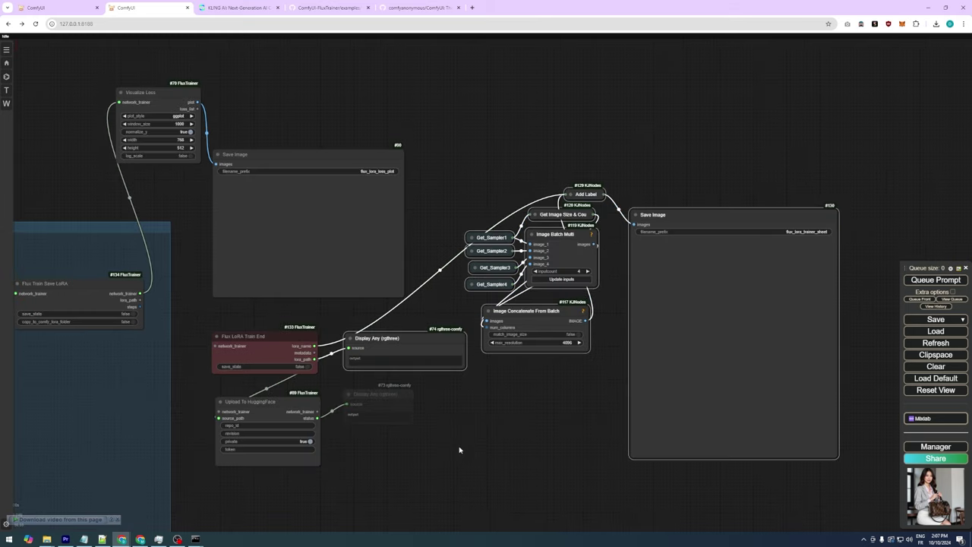
{"action": "key", "text": "Delete"}
Delete the Train End and HuggingFace Upload nodes, then recentre on Init Flux LoRA Training.
{"action": "left_click_drag", "start_coordinate": [454, 334], "coordinate": [210, 468]}
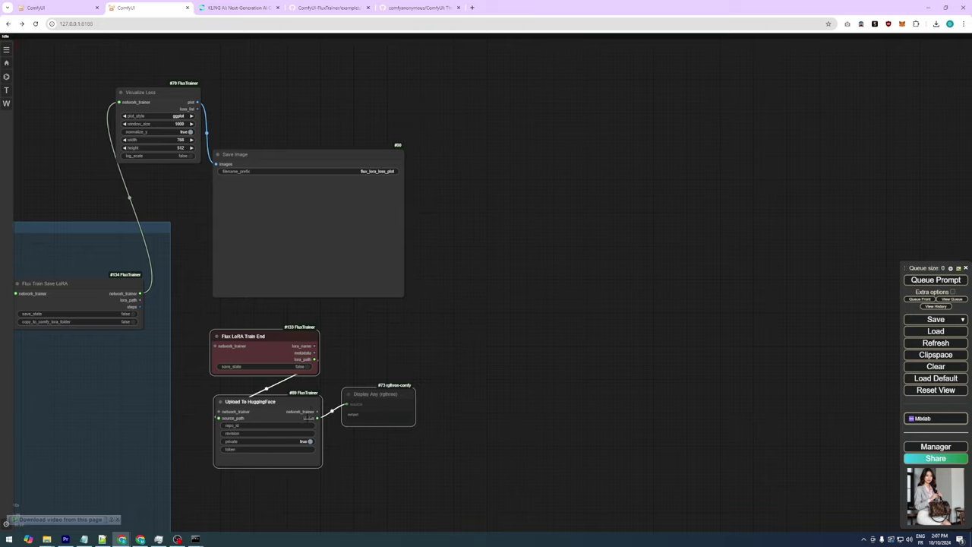
{"action": "key", "text": "Delete"}
{"action": "left_click_drag", "start_coordinate": [291, 367], "coordinate": [794, 332]}
{"action": "scroll", "coordinate": [640, 344], "scroll_direction": "down", "scroll_amount": 5}
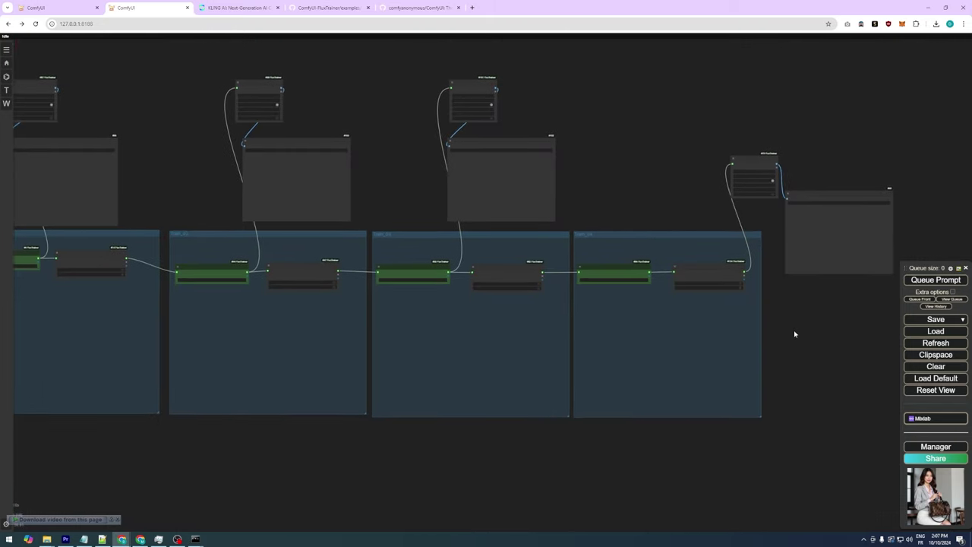
{"action": "scroll", "coordinate": [749, 428], "scroll_direction": "up", "scroll_amount": 1}
{"action": "scroll", "coordinate": [575, 425], "scroll_direction": "left", "scroll_amount": 4}
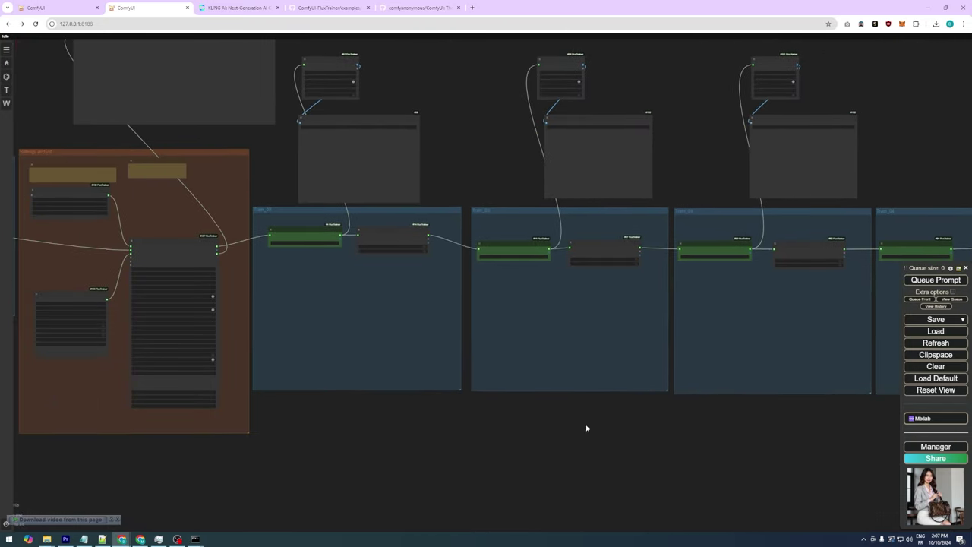
{"action": "scroll", "coordinate": [543, 428], "scroll_direction": "down", "scroll_amount": 2}
{"action": "scroll", "coordinate": [121, 365], "scroll_direction": "up", "scroll_amount": 4}
{"action": "left_click_drag", "start_coordinate": [220, 454], "coordinate": [158, 389]}
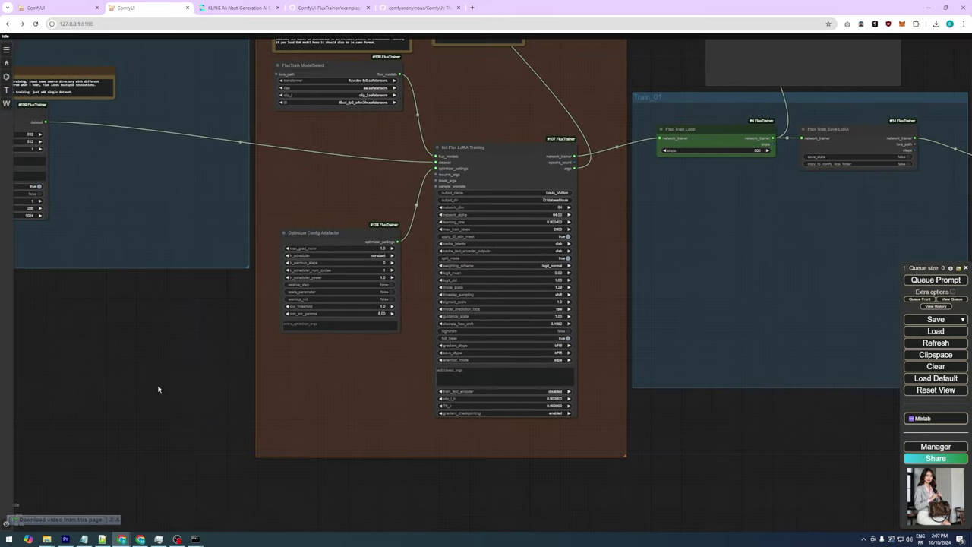
Queue the training and dismiss the missing sample_prompts error.
{"action": "left_click", "coordinate": [923, 281]}
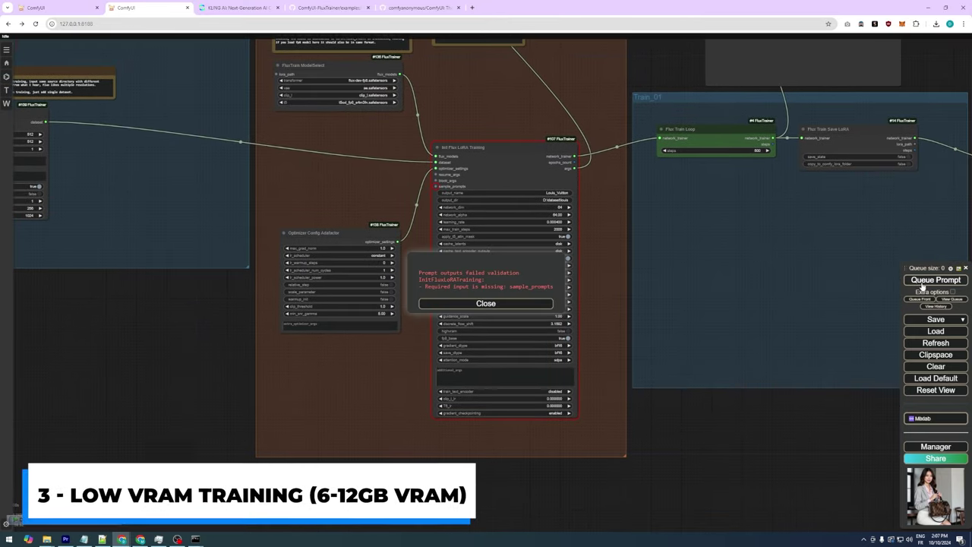
{"action": "left_click", "coordinate": [493, 307]}
{"action": "scroll", "coordinate": [438, 186], "scroll_direction": "up", "scroll_amount": 6}
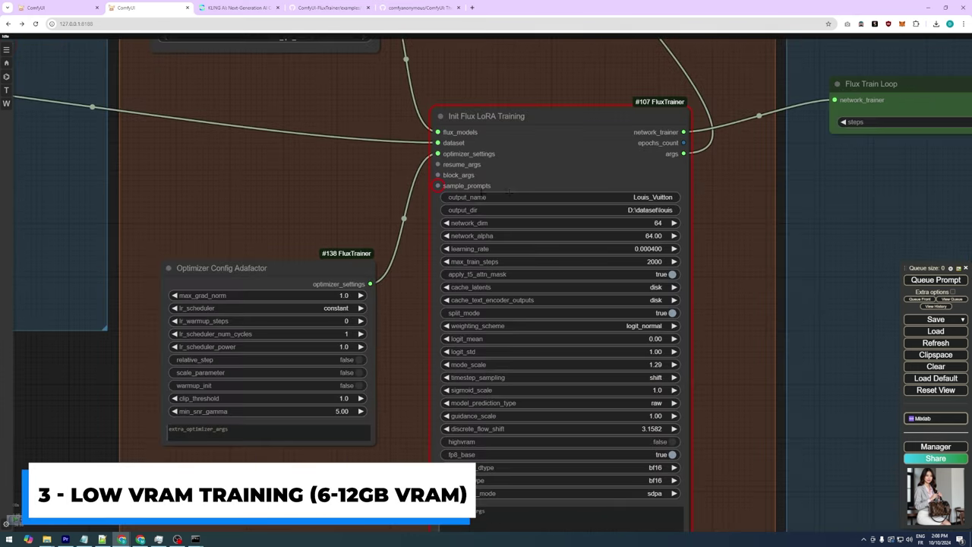
{"action": "scroll", "coordinate": [437, 186], "scroll_direction": "down", "scroll_amount": 3}
Convert Init Flux LoRA Training's sample_prompts input to a widget and queue training again.
{"action": "right_click", "coordinate": [549, 165]}
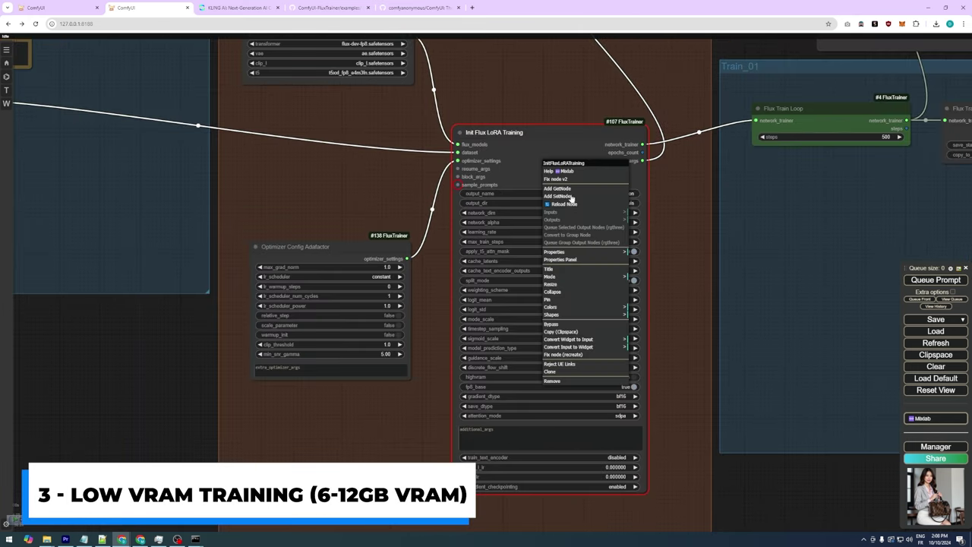
{"action": "mouse_move", "coordinate": [606, 349]}
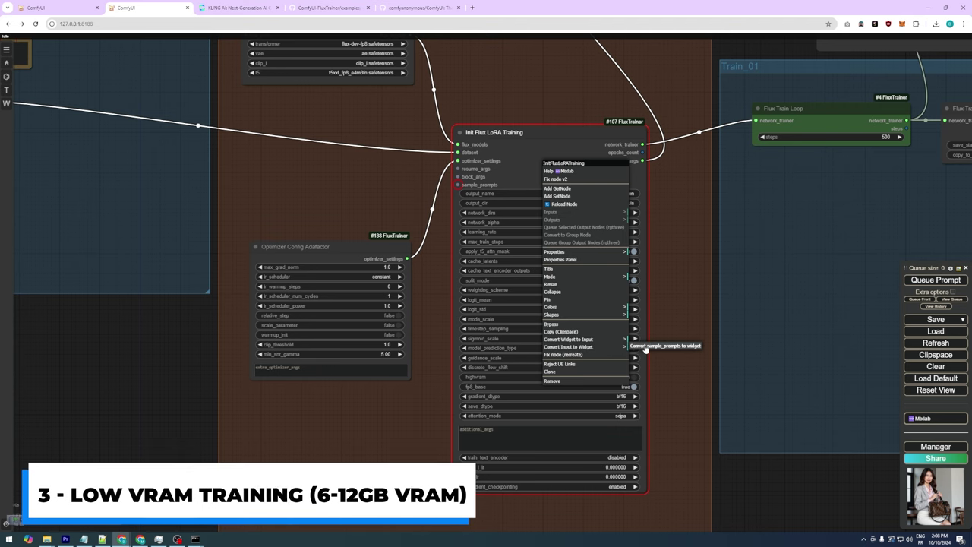
{"action": "left_click", "coordinate": [652, 346]}
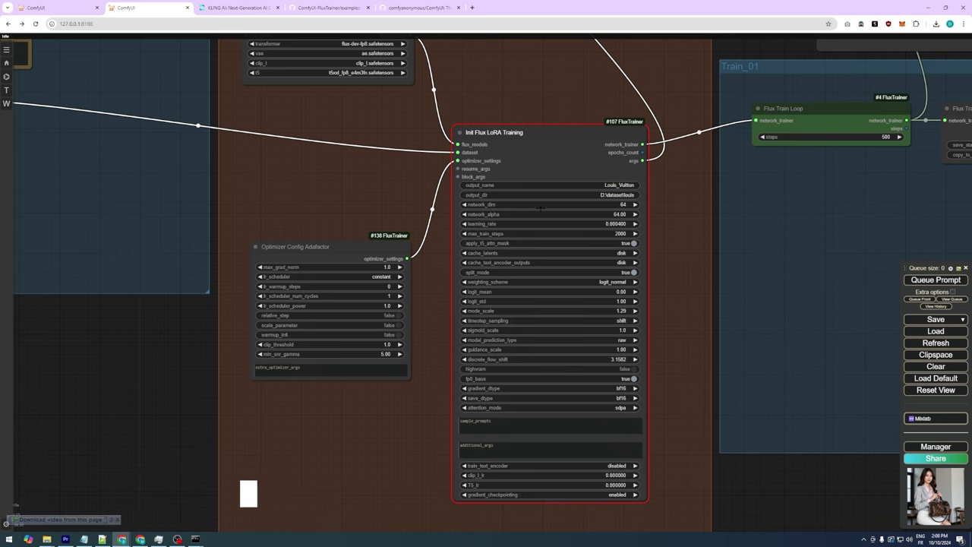
{"action": "scroll", "coordinate": [502, 107], "scroll_direction": "down", "scroll_amount": 4}
{"action": "left_click", "coordinate": [936, 279]}
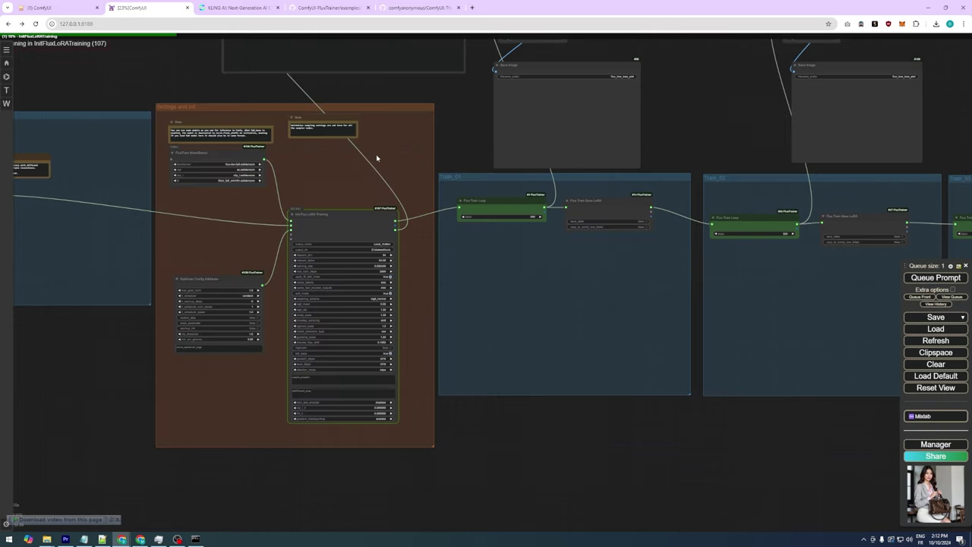
Centre the ComfyUI console to follow training progress, then open Task Manager for GPU usage.
{"action": "key", "text": "alt+Tab"}
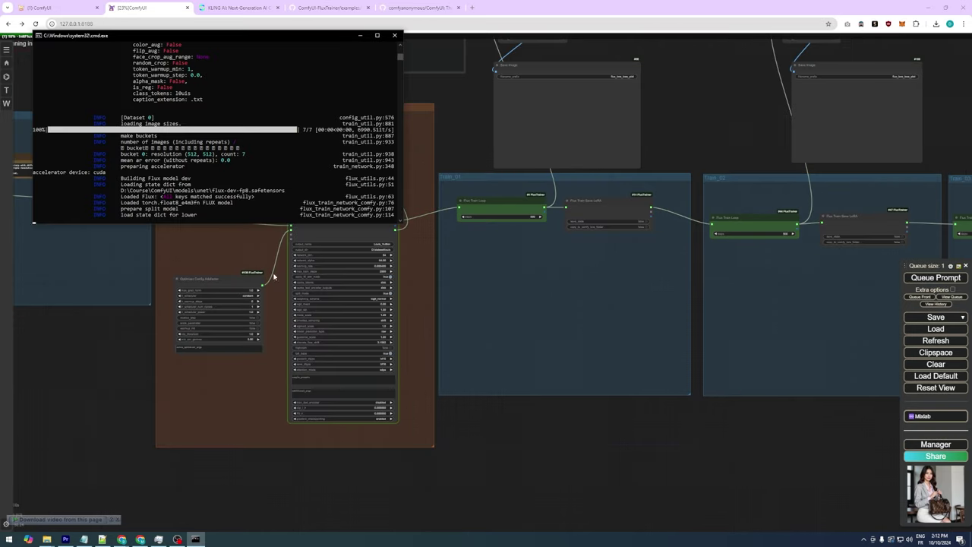
{"action": "left_click_drag", "start_coordinate": [251, 34], "coordinate": [685, 142]}
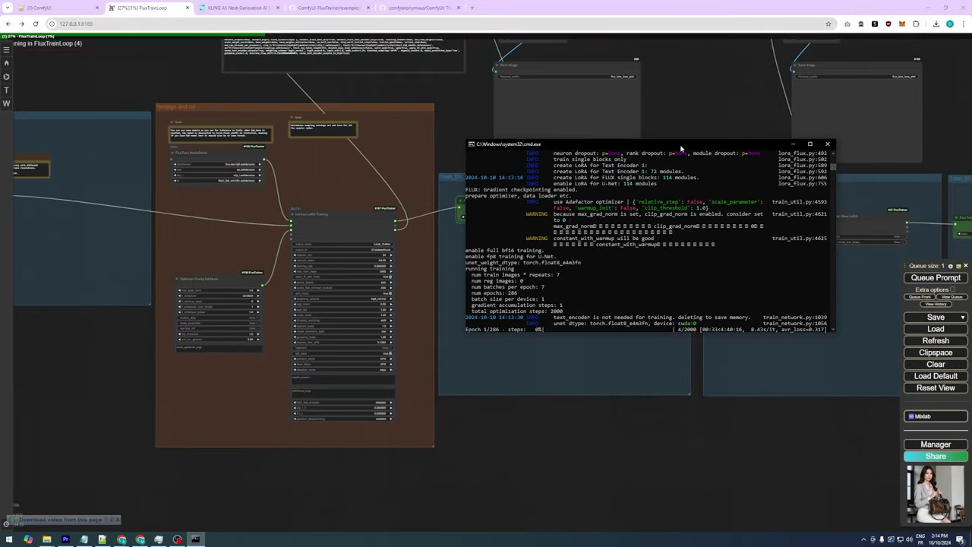
{"action": "key", "text": "ctrl+shift+Escape"}
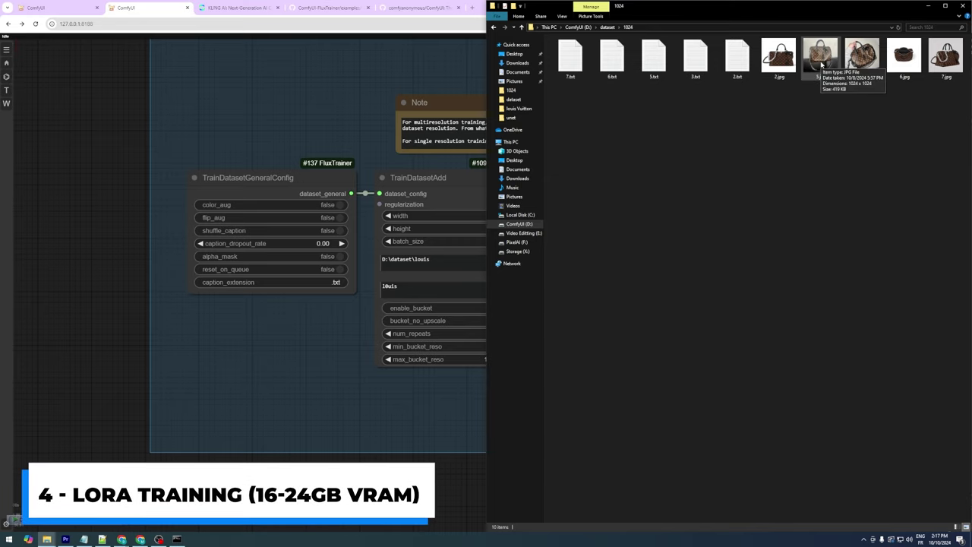
Paste D:\dataset\1024 as the TrainDatasetAdd folder and append 2 to the dataset name.
{"action": "left_click", "coordinate": [669, 29]}
{"action": "key", "text": "ctrl+c"}
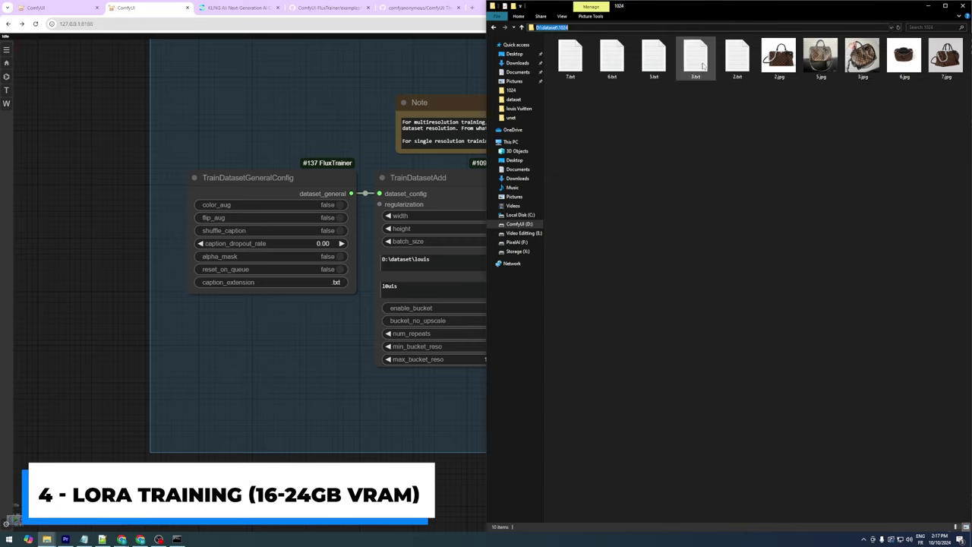
{"action": "left_click", "coordinate": [694, 136]}
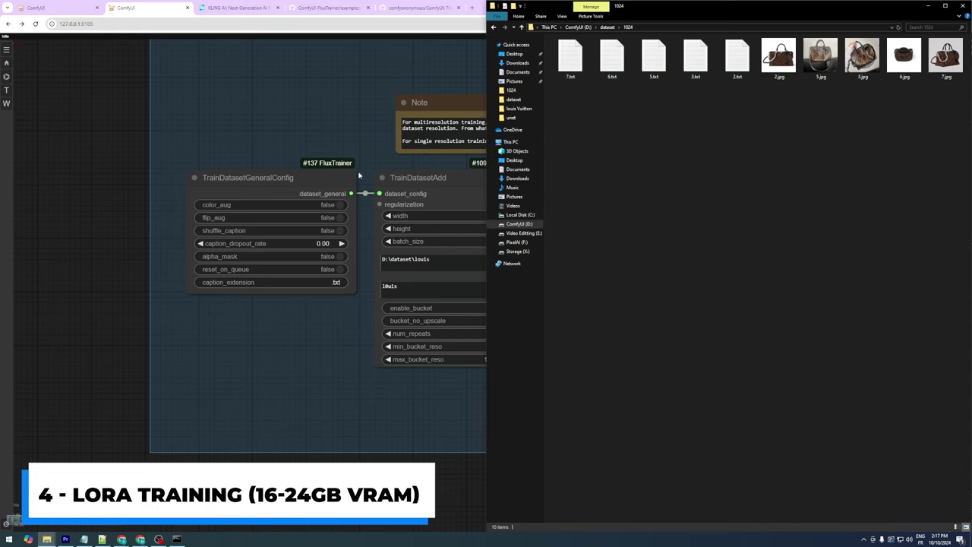
{"action": "left_click", "coordinate": [415, 262]}
{"action": "key", "text": "ctrl+a"}
{"action": "key", "text": "ctrl+v"}
{"action": "left_click", "coordinate": [416, 288]}
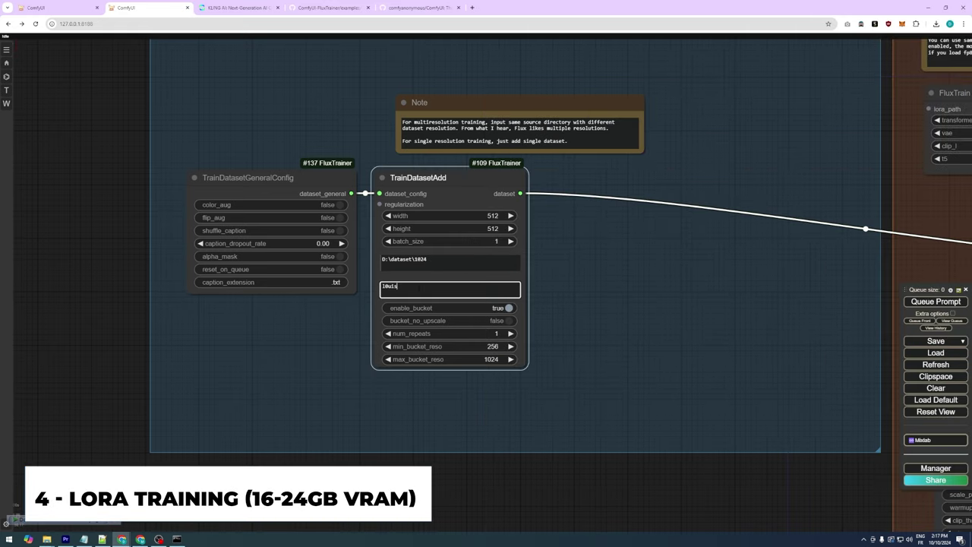
{"action": "type", "text": "2"}
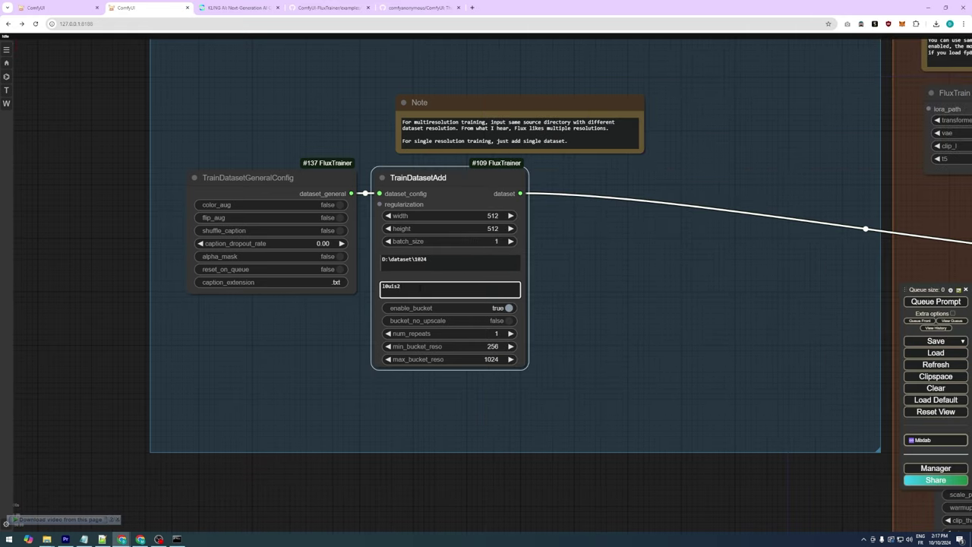
Set the dataset width and height to 1024.
{"action": "left_click", "coordinate": [490, 216]}
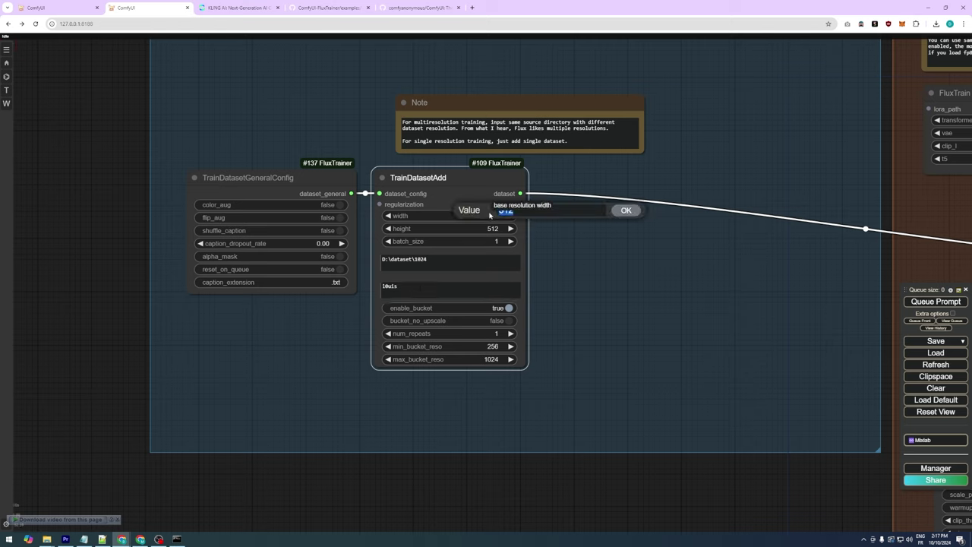
{"action": "type", "text": "1024"}
{"action": "key", "text": "Return"}
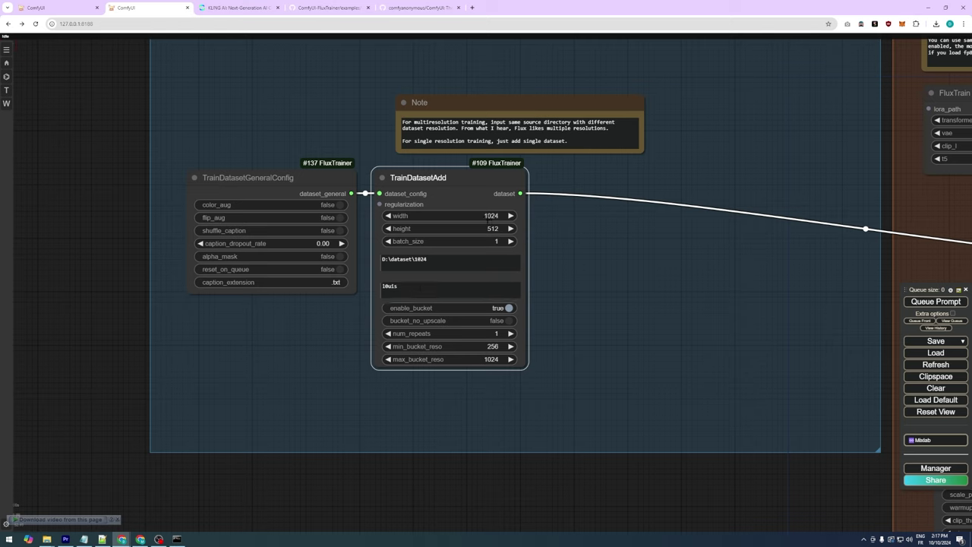
{"action": "left_click", "coordinate": [490, 229]}
{"action": "type", "text": "1024"}
{"action": "key", "text": "Return"}
Set output_dir to D:\dataset\1024, turn off apply_t5_attn_mask and split_mode, and start training.
{"action": "left_click_drag", "start_coordinate": [820, 504], "coordinate": [622, 240]}
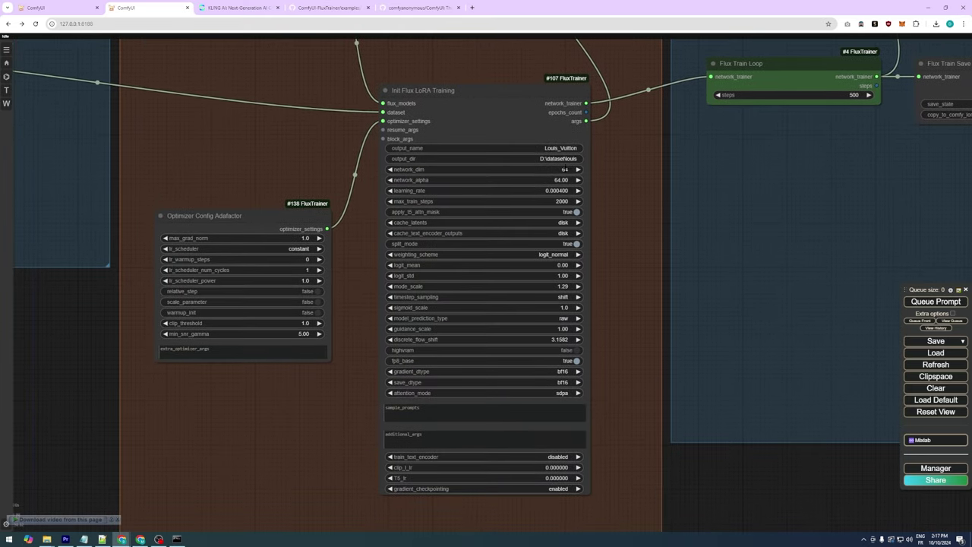
{"action": "left_click", "coordinate": [566, 159]}
{"action": "key", "text": "BackSpace"}
{"action": "key", "text": "BackSpace"}
{"action": "key", "text": "BackSpace"}
{"action": "key", "text": "BackSpace"}
{"action": "key", "text": "BackSpace"}
{"action": "type", "text": "1024"}
{"action": "key", "text": "Return"}
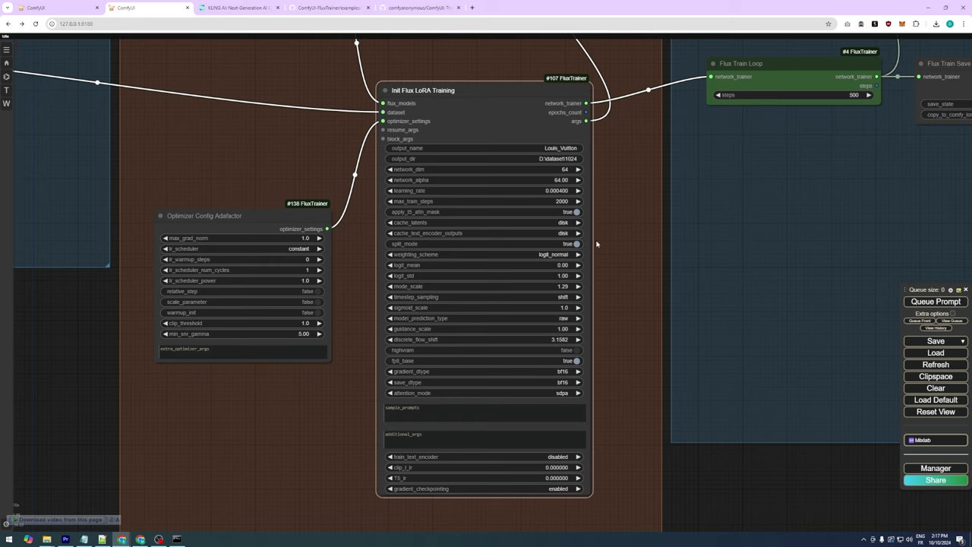
{"action": "left_click", "coordinate": [577, 244]}
{"action": "left_click", "coordinate": [576, 212]}
{"action": "left_click", "coordinate": [912, 303]}
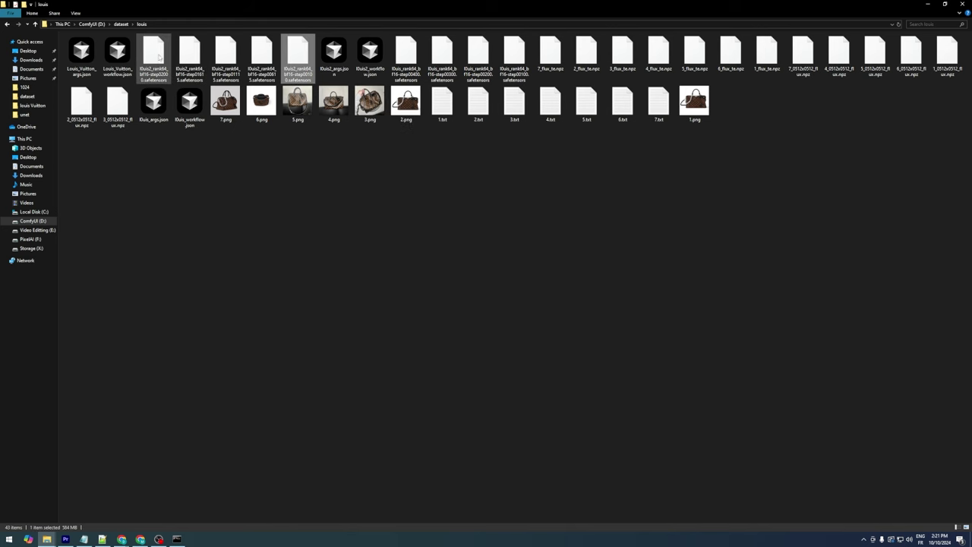
Start renaming the step02000 and step01615 LoRA files.
{"action": "left_click", "coordinate": [154, 57]}
{"action": "key", "text": "F2"}
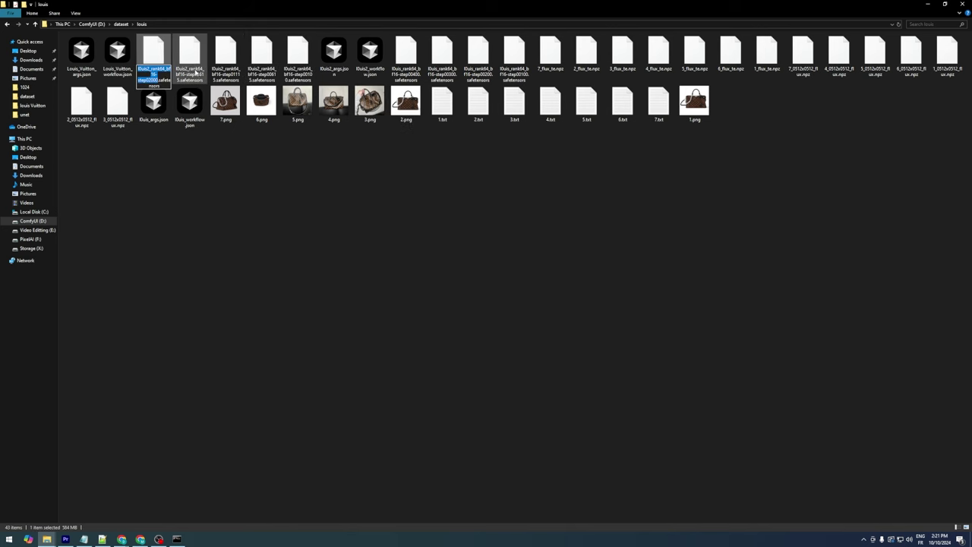
{"action": "left_click", "coordinate": [201, 73]}
{"action": "key", "text": "F2"}
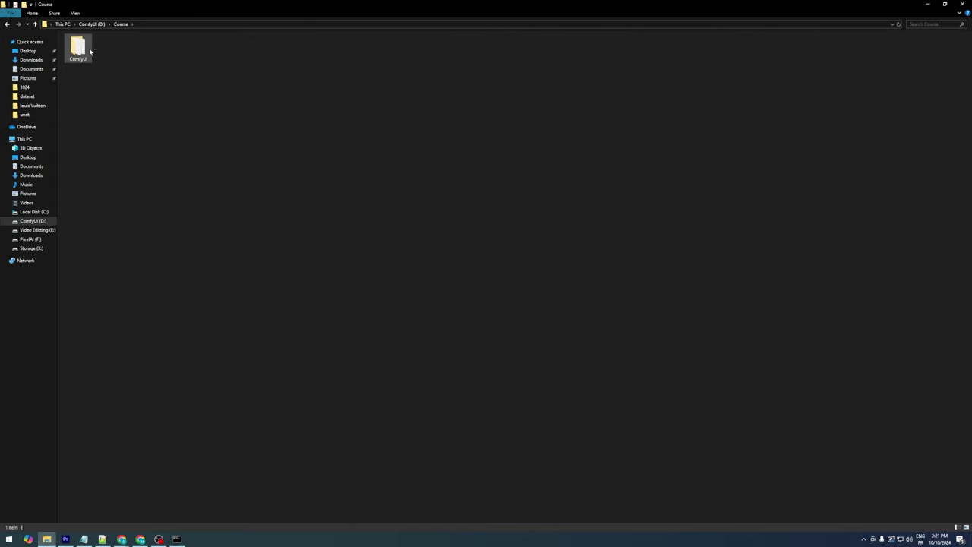
Go into the ComfyUI folder, then models, then loras.
{"action": "double_click", "coordinate": [78, 50]}
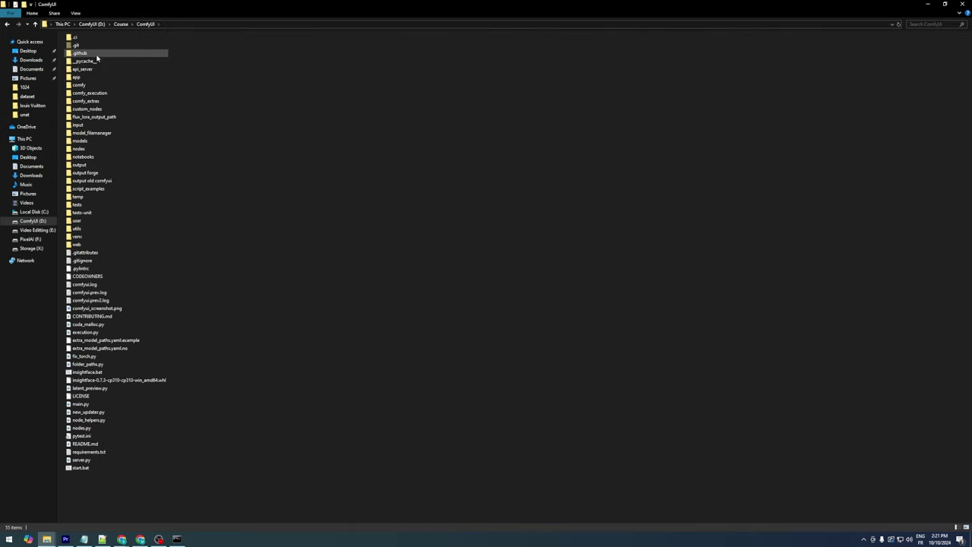
{"action": "double_click", "coordinate": [80, 141]}
{"action": "double_click", "coordinate": [84, 244]}
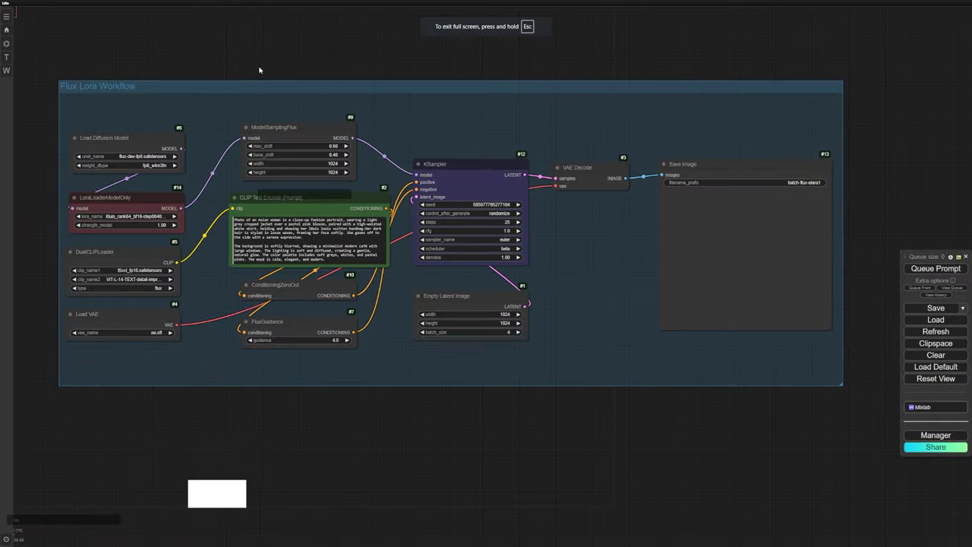
Choose the trained louis2 bag LoRA in the LoraLoaderModelOnly lora_name list.
{"action": "left_click", "coordinate": [133, 216]}
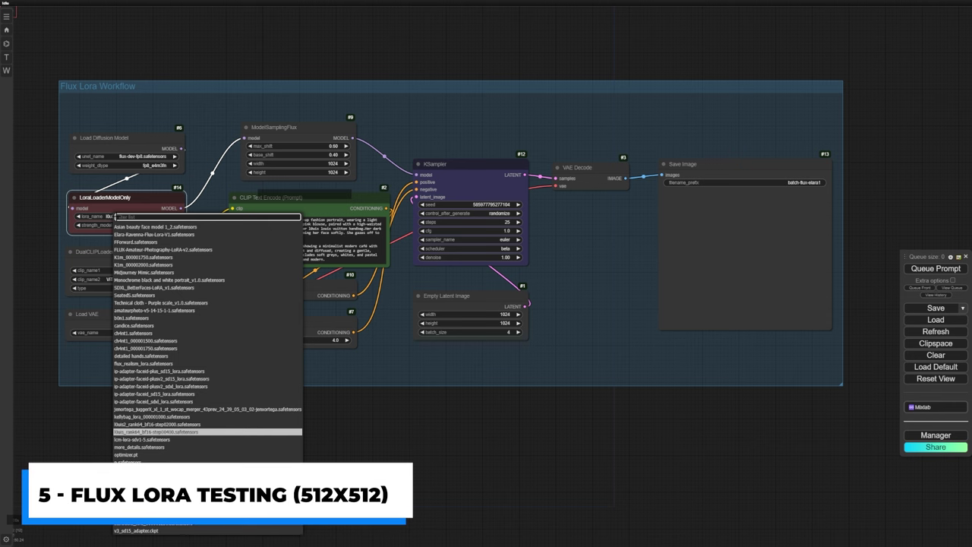
{"action": "left_click", "coordinate": [155, 424]}
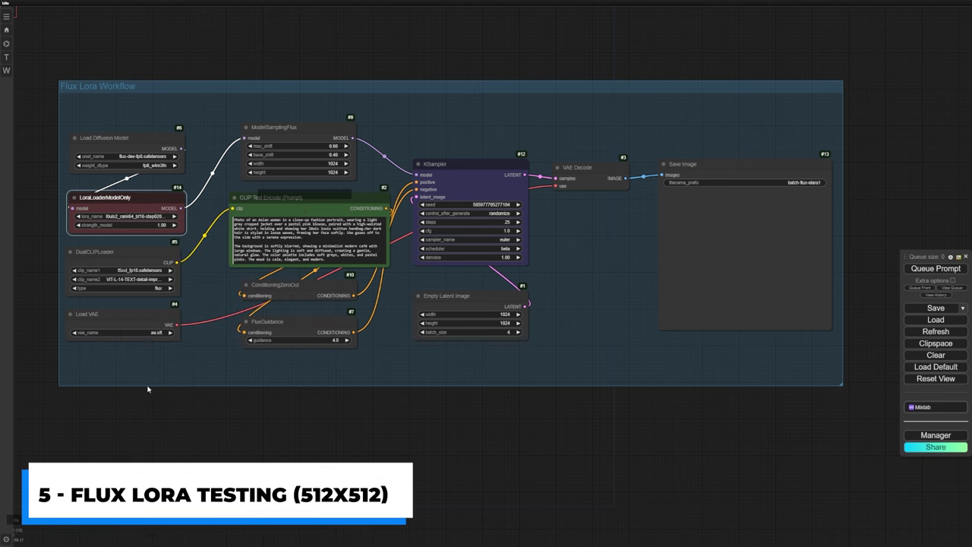
{"action": "scroll", "coordinate": [87, 196], "scroll_direction": "up", "scroll_amount": 5}
{"action": "left_click", "coordinate": [147, 228]}
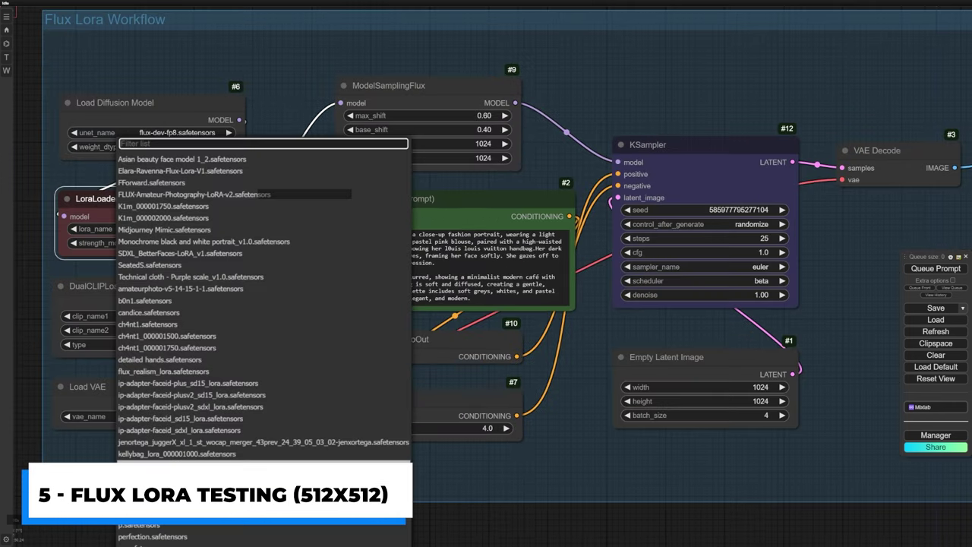
{"action": "left_click", "coordinate": [152, 460]}
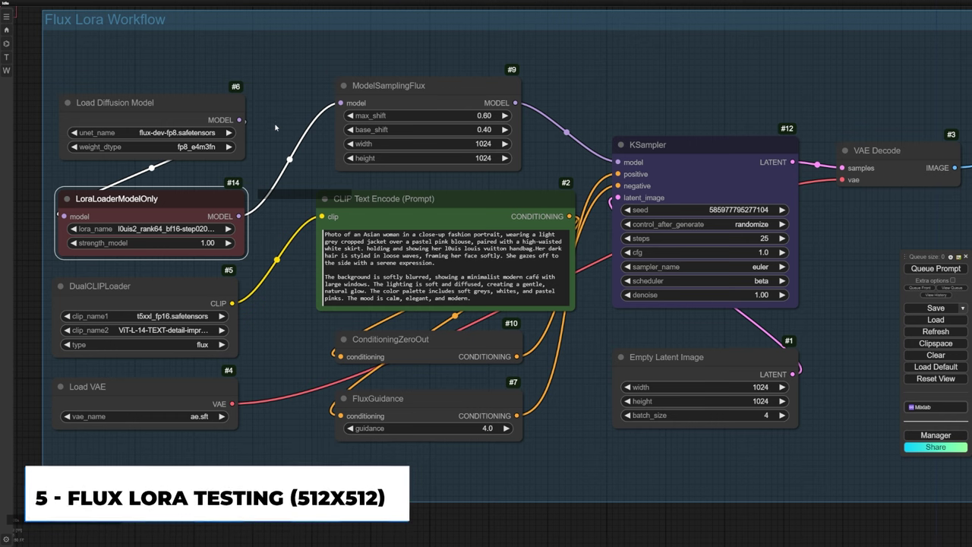
{"action": "scroll", "coordinate": [275, 172], "scroll_direction": "down", "scroll_amount": 3}
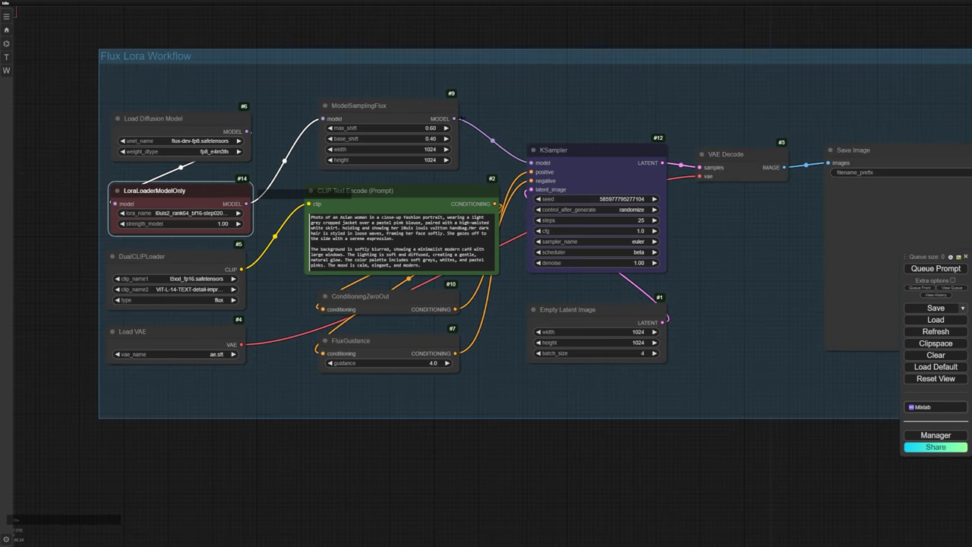
Queue the prompt to generate four 1024×1024 images.
{"action": "left_click_drag", "start_coordinate": [754, 26], "coordinate": [585, 37]}
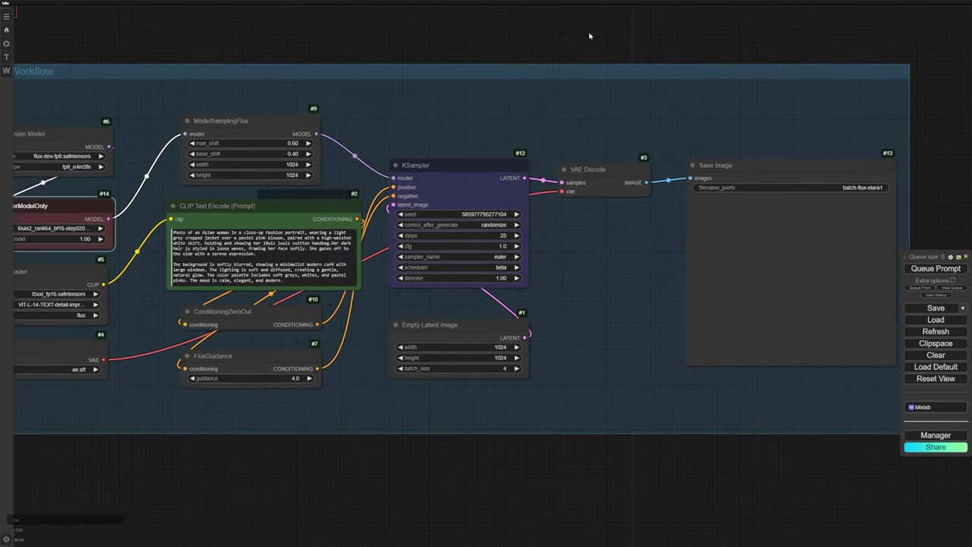
{"action": "scroll", "coordinate": [609, 36], "scroll_direction": "down", "scroll_amount": 2}
{"action": "scroll", "coordinate": [609, 35], "scroll_direction": "up", "scroll_amount": 1}
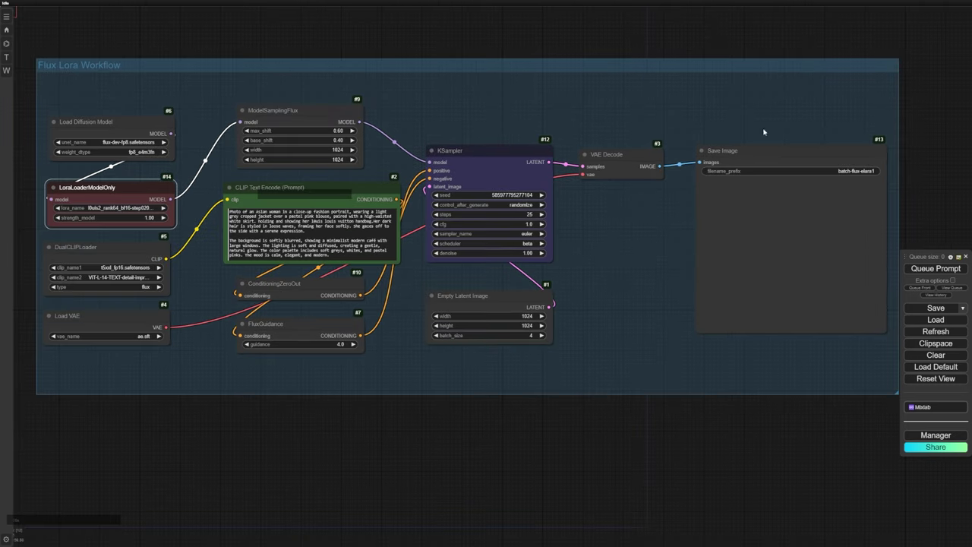
{"action": "left_click", "coordinate": [936, 269]}
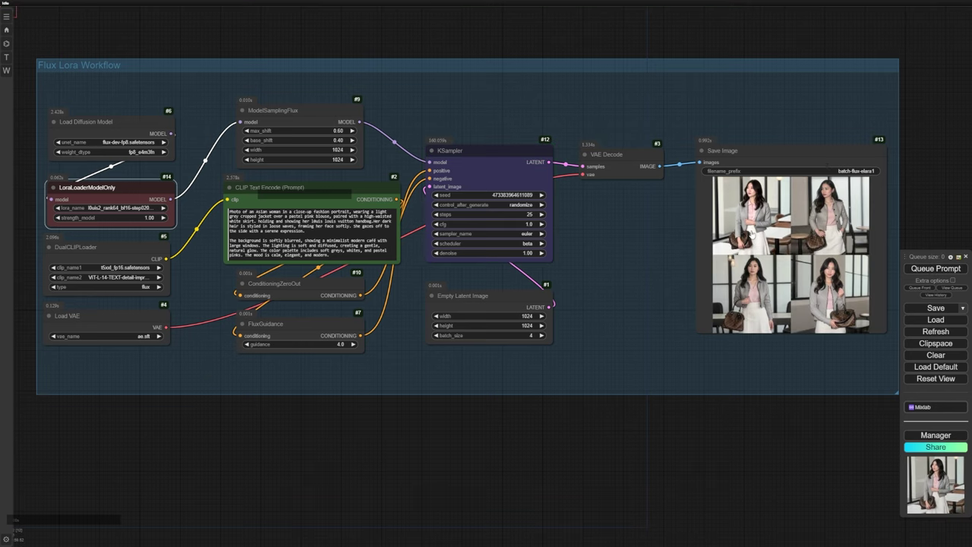
Enlarge and zoom into the first Save Image result, then step through images 2, 3 and 4.
{"action": "left_click", "coordinate": [752, 236]}
{"action": "scroll", "coordinate": [891, 237], "scroll_direction": "up", "scroll_amount": 8}
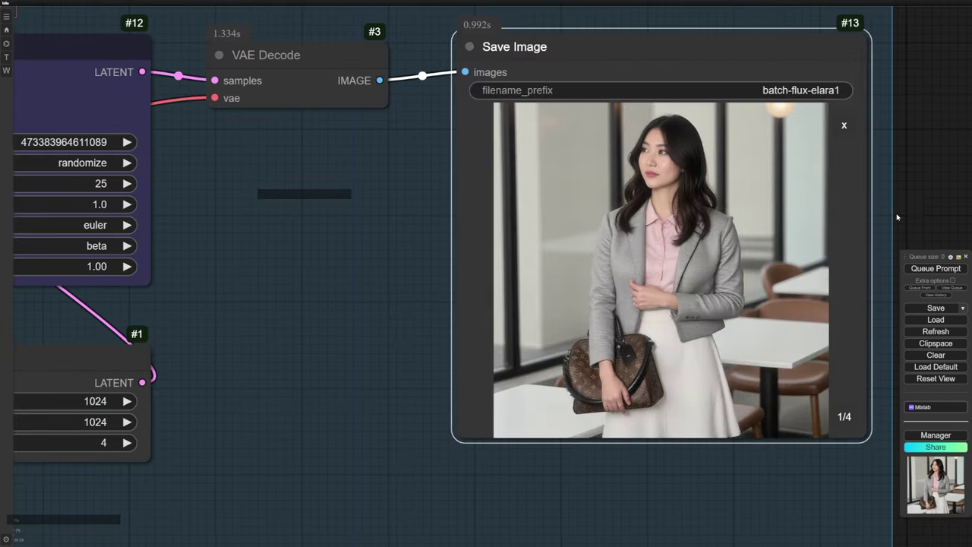
{"action": "left_click_drag", "start_coordinate": [894, 217], "coordinate": [782, 206]}
{"action": "scroll", "coordinate": [778, 202], "scroll_direction": "up", "scroll_amount": 1}
{"action": "scroll", "coordinate": [777, 203], "scroll_direction": "up", "scroll_amount": 1}
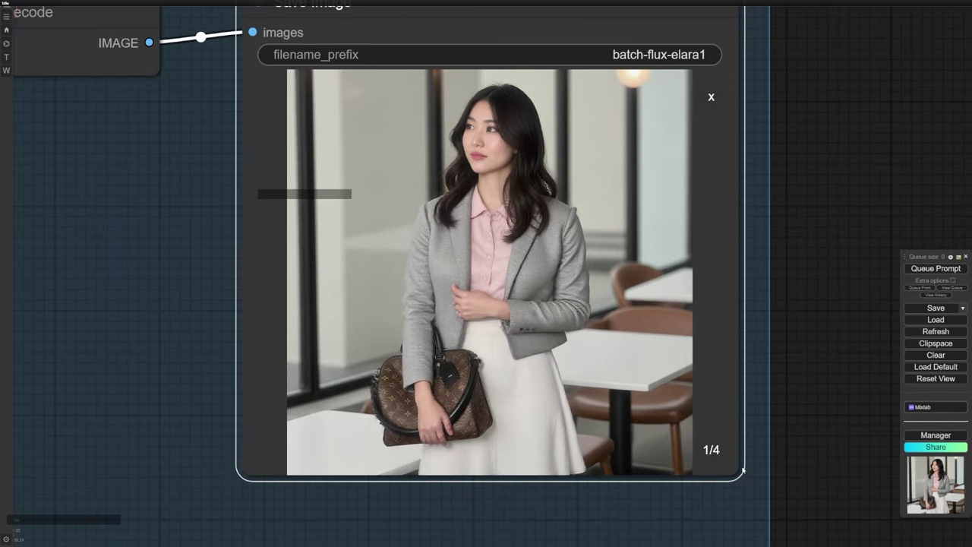
{"action": "left_click", "coordinate": [712, 453]}
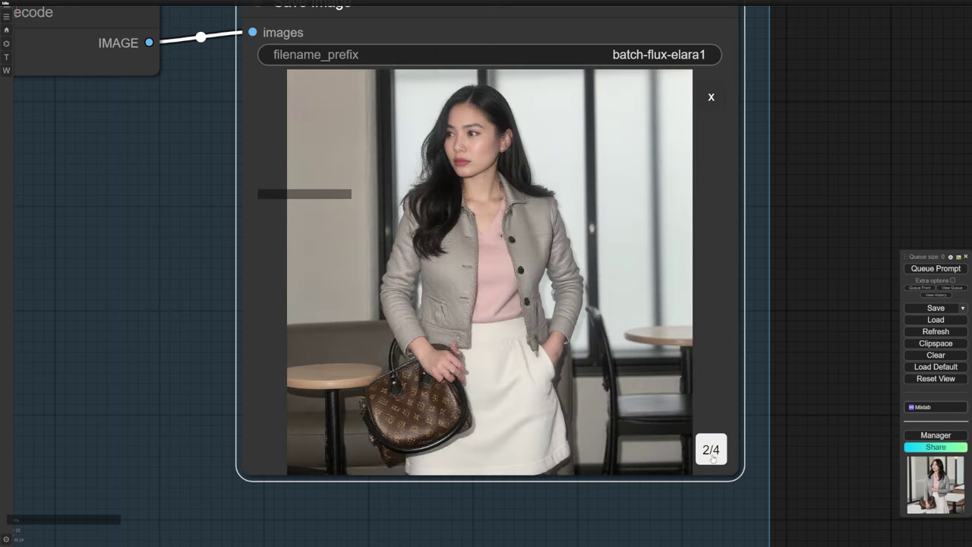
{"action": "left_click", "coordinate": [711, 453]}
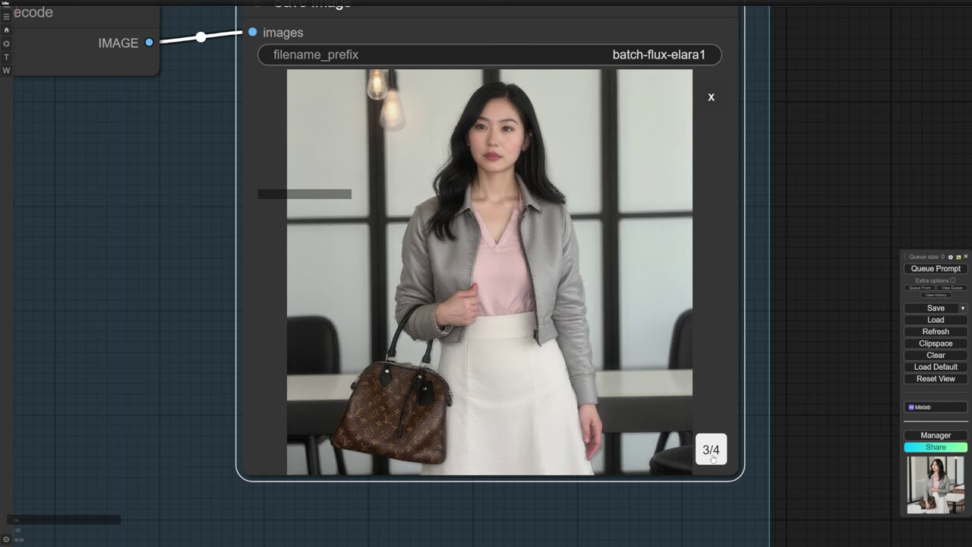
{"action": "left_click", "coordinate": [713, 456]}
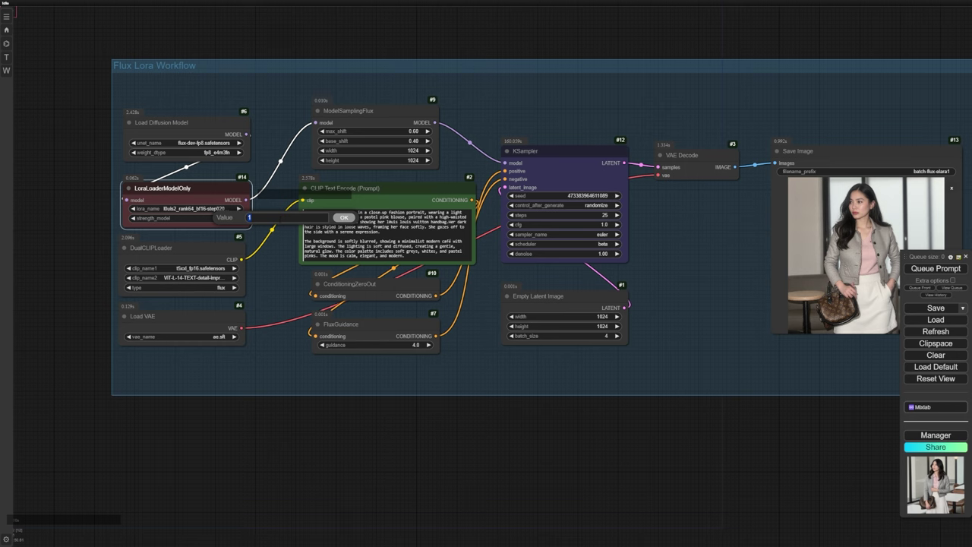
Enter 0.6 as the LoRA strength_model value.
{"action": "scroll", "coordinate": [188, 198], "scroll_direction": "up", "scroll_amount": 6}
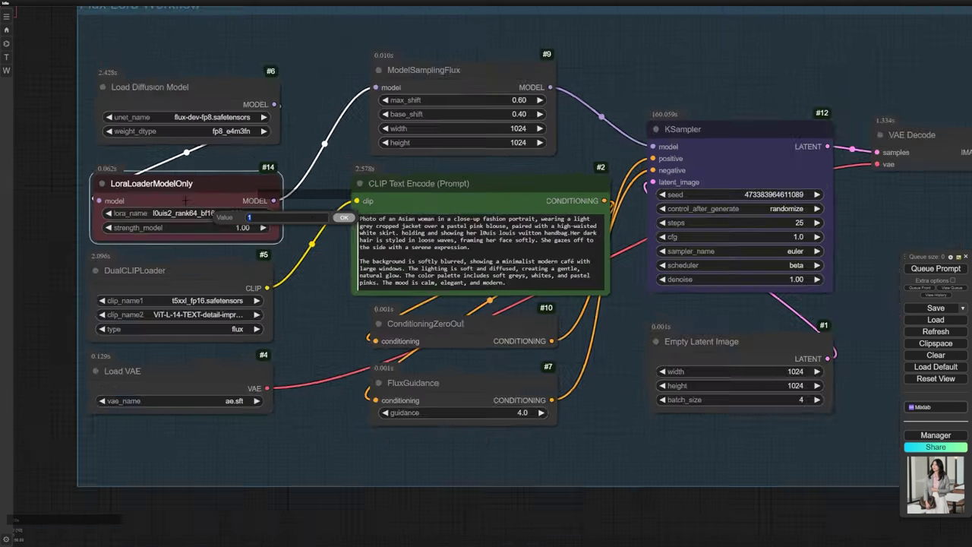
{"action": "type", "text": "0"}
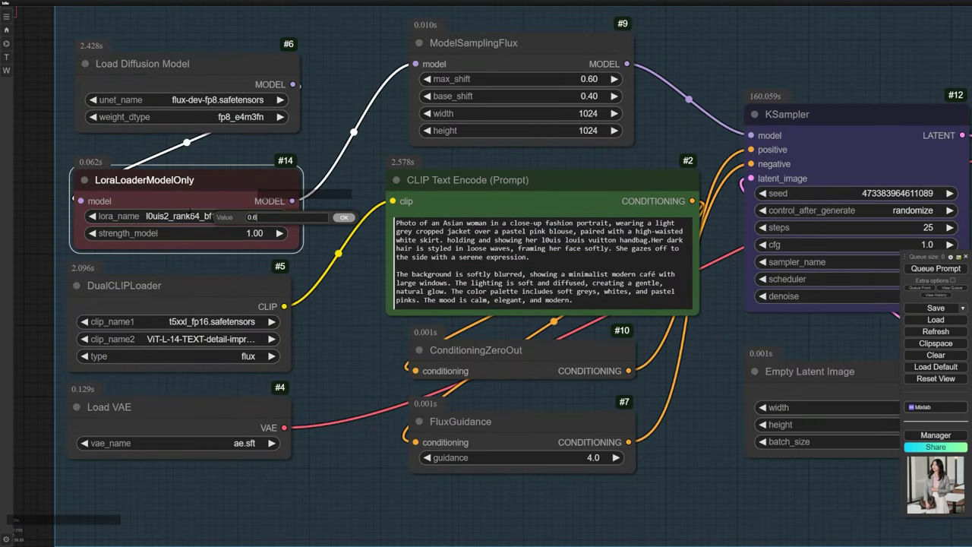
{"action": "type", "text": ".6"}
{"action": "key", "text": "Return"}
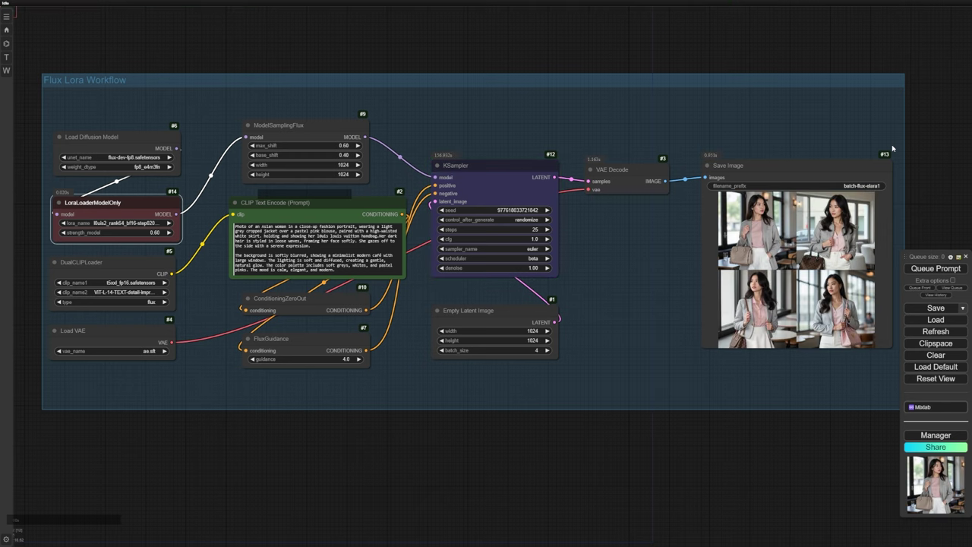
Cycle through the four strength-0.60 images, then select the last l0uis1024 checkpoint in D:\dataset\1024.
{"action": "left_click", "coordinate": [757, 230]}
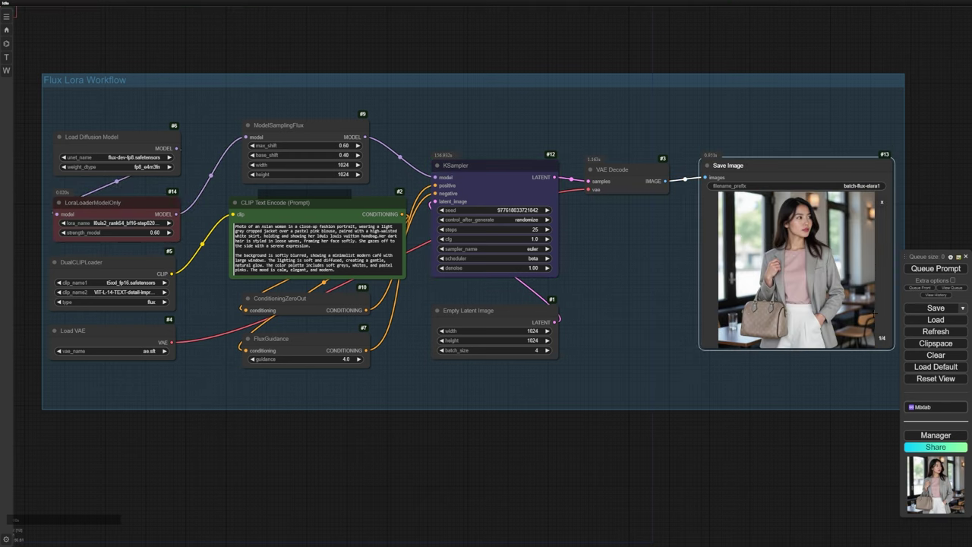
{"action": "scroll", "coordinate": [862, 296], "scroll_direction": "up", "scroll_amount": 8}
{"action": "left_click_drag", "start_coordinate": [428, 259], "coordinate": [269, 286]}
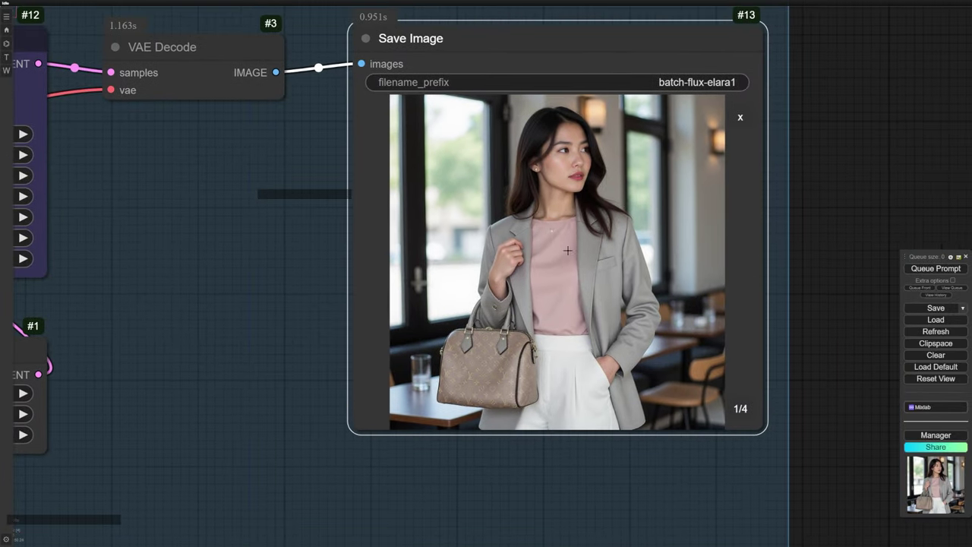
{"action": "scroll", "coordinate": [683, 281], "scroll_direction": "up", "scroll_amount": 4}
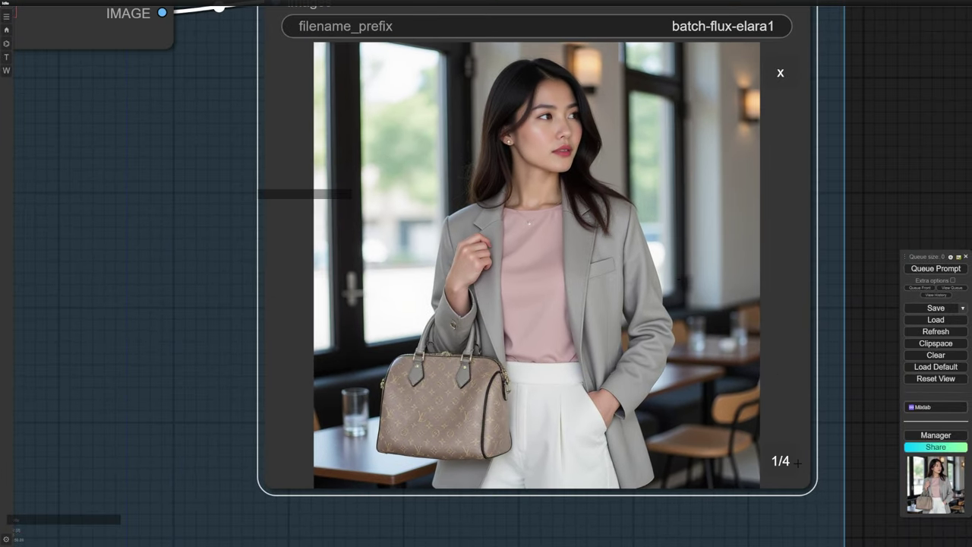
{"action": "left_click", "coordinate": [795, 467]}
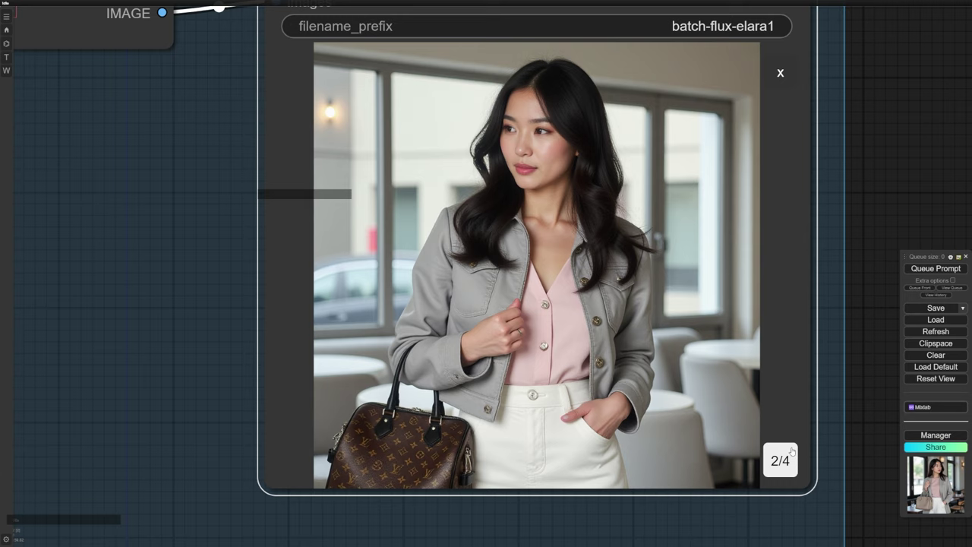
{"action": "left_click", "coordinate": [790, 454]}
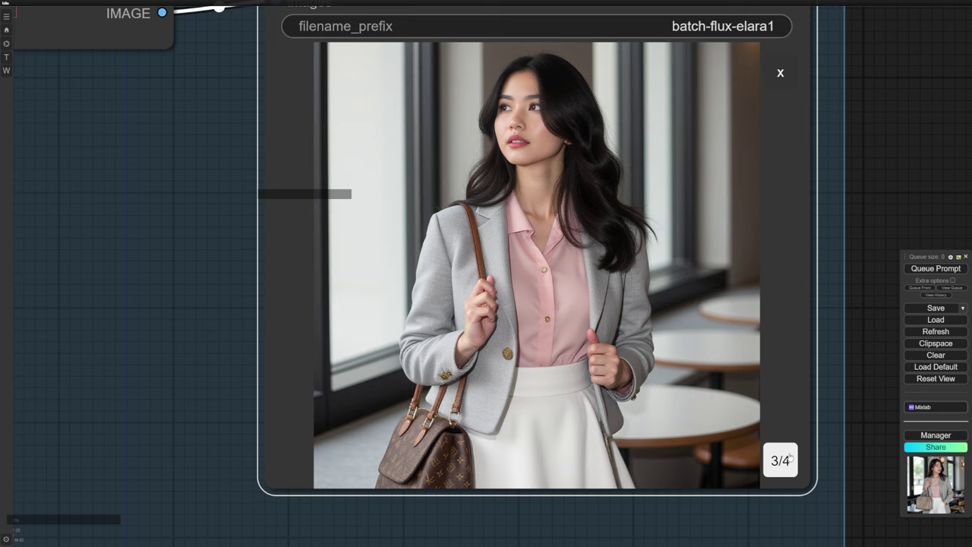
{"action": "left_click", "coordinate": [790, 456]}
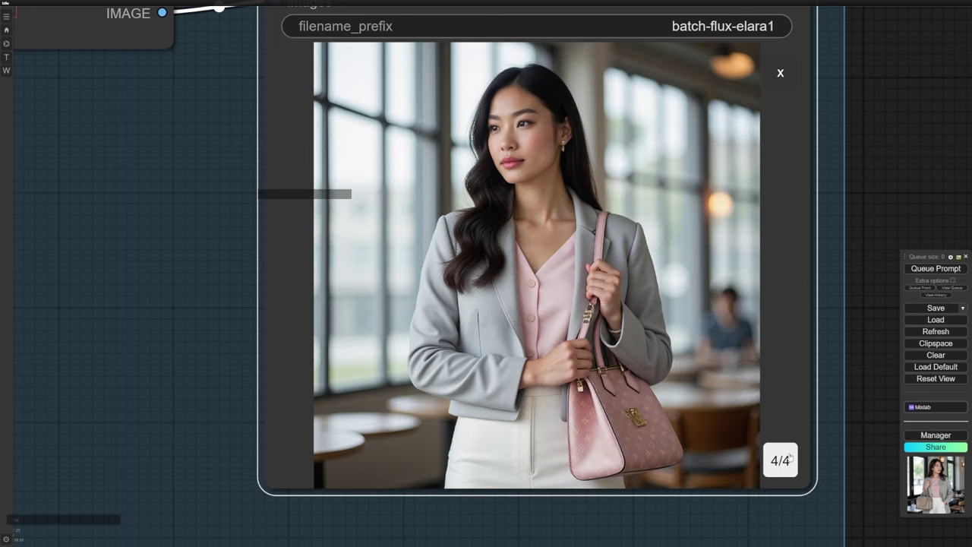
{"action": "left_click", "coordinate": [790, 455]}
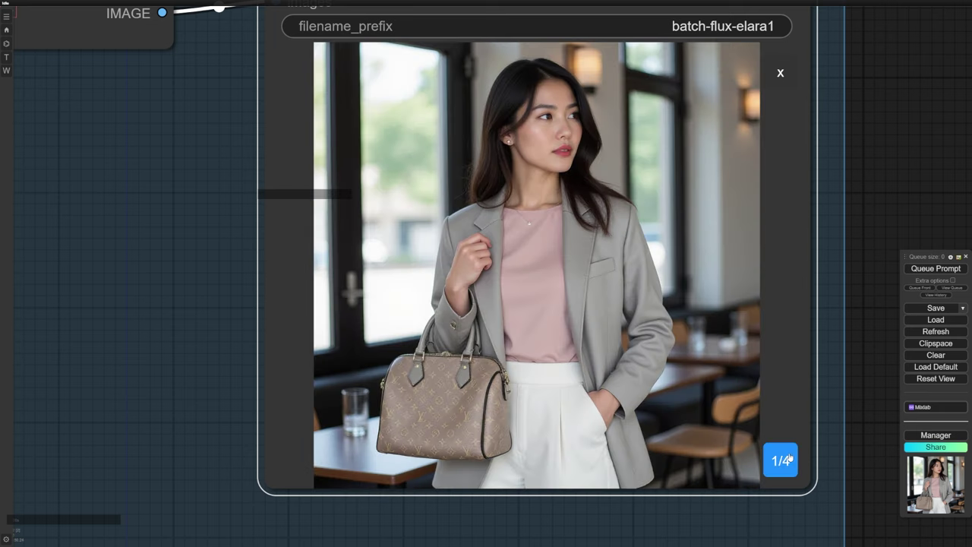
{"action": "left_click", "coordinate": [790, 455]}
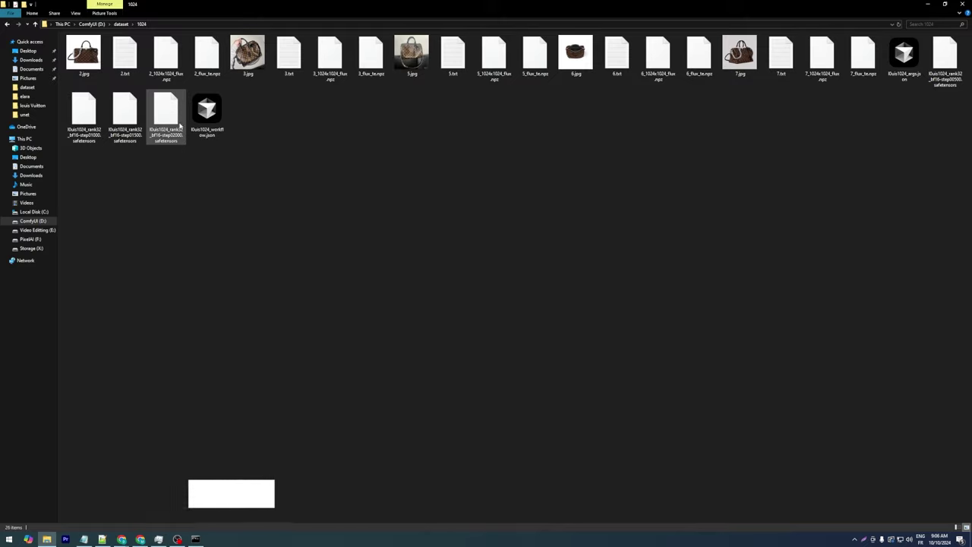
{"action": "left_click", "coordinate": [167, 114]}
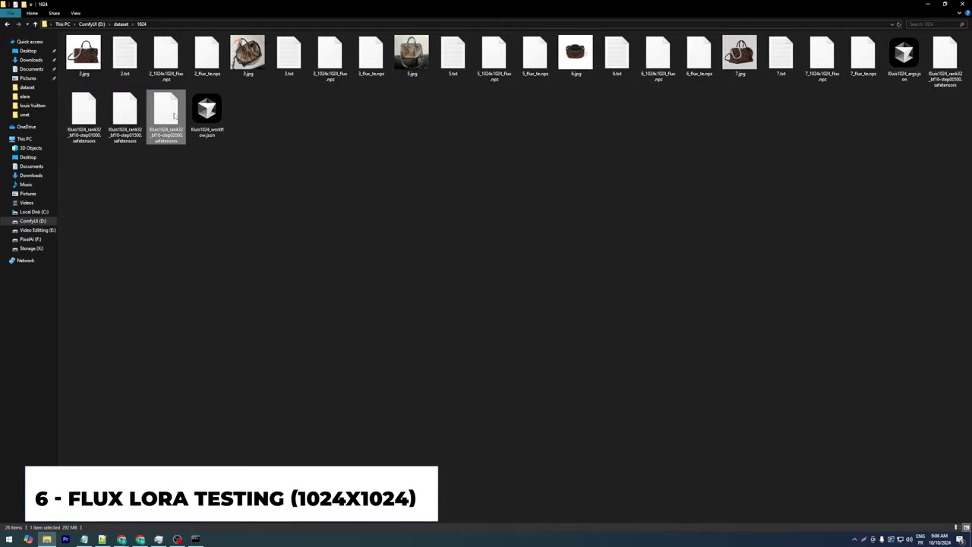
Copy the l0uis1024_rank32 step01500 and step02000 LoRA files.
{"action": "left_click", "coordinate": [125, 114], "text": "ctrl"}
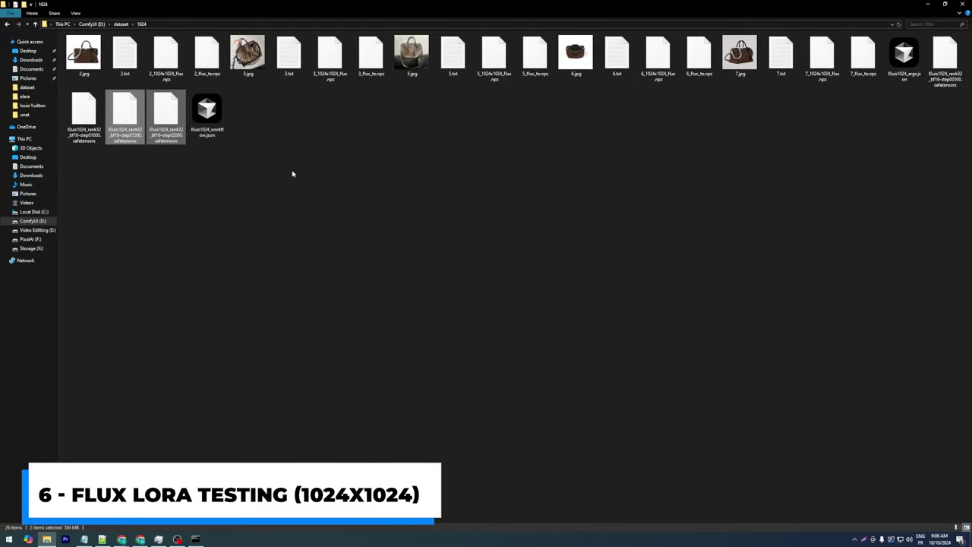
{"action": "right_click", "coordinate": [175, 112]}
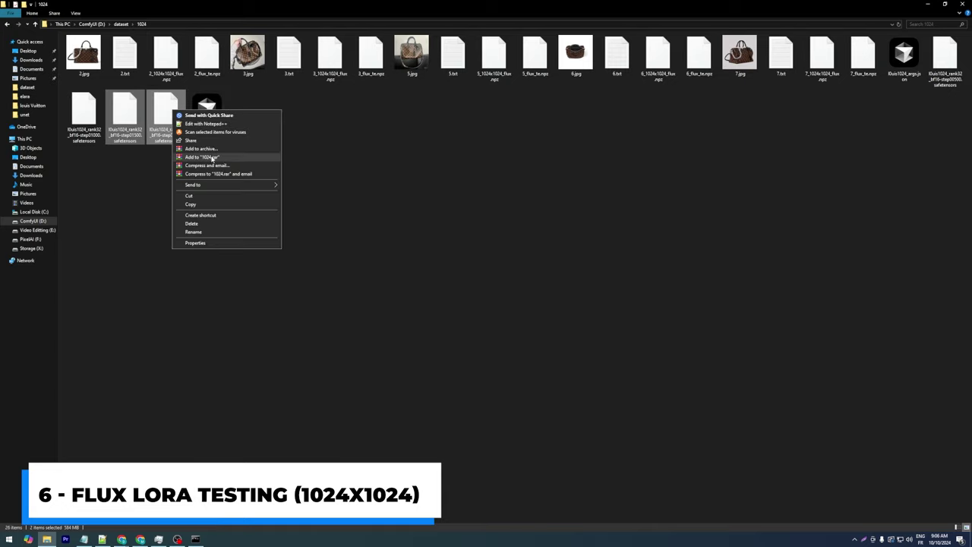
{"action": "left_click", "coordinate": [228, 202]}
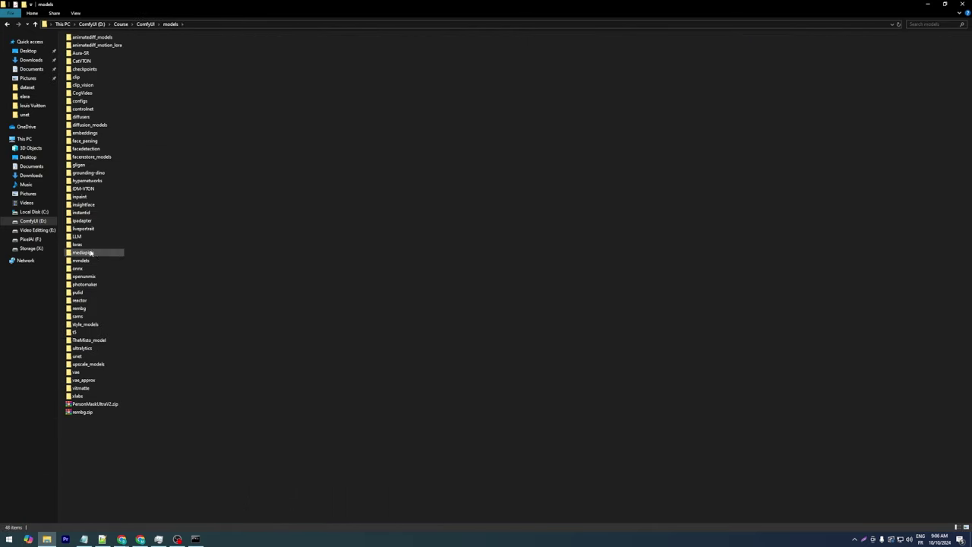
Paste the two LoRA files into the ComfyUI models\loras folder.
{"action": "double_click", "coordinate": [77, 244]}
{"action": "key", "text": "ctrl+v"}
{"action": "left_click", "coordinate": [365, 81]}
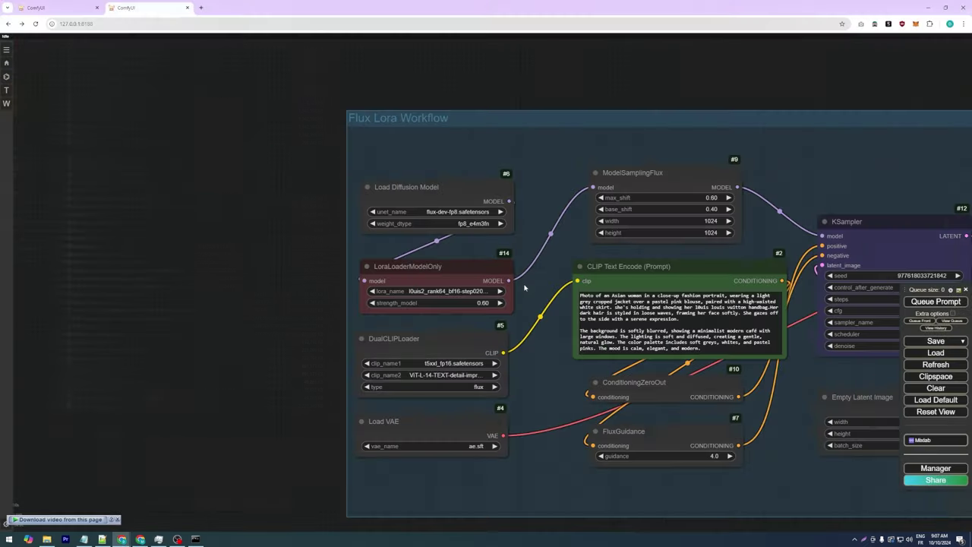
{"action": "scroll", "coordinate": [788, 432], "scroll_direction": "up", "scroll_amount": 4}
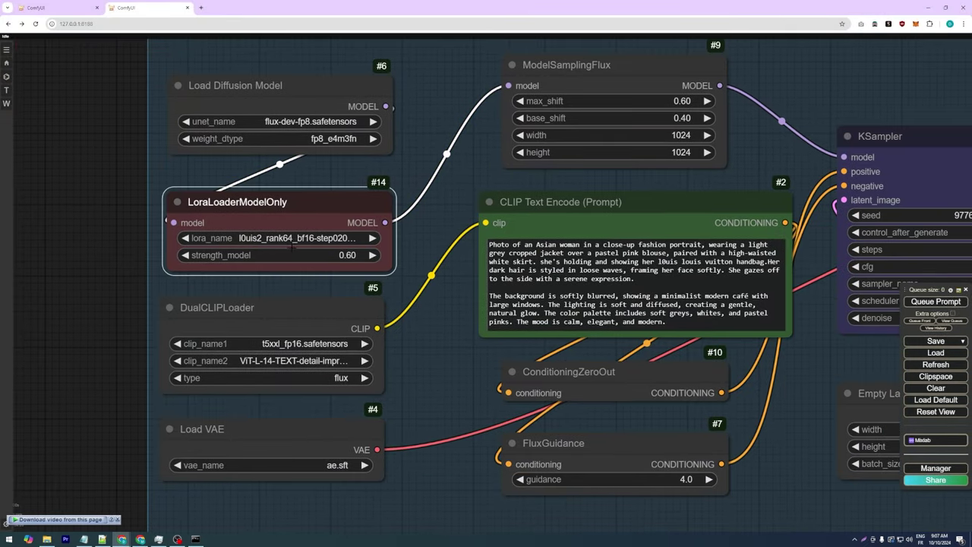
Switch lora_name to the l0uis1024 LoRA, set the seed to fixed, and generate.
{"action": "left_click", "coordinate": [214, 237]}
{"action": "left_click", "coordinate": [297, 450]}
{"action": "scroll", "coordinate": [259, 274], "scroll_direction": "down", "scroll_amount": 5}
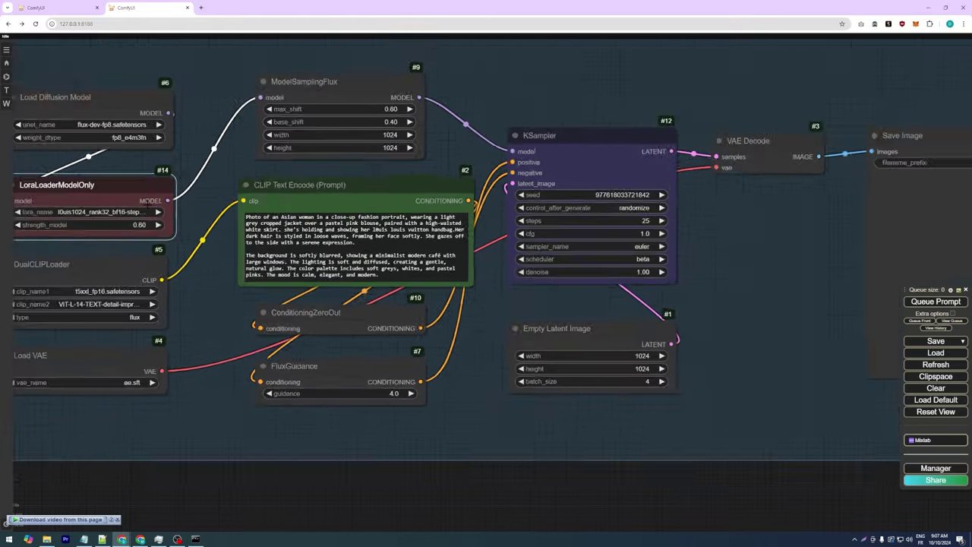
{"action": "left_click", "coordinate": [572, 206]}
{"action": "scroll", "coordinate": [565, 247], "scroll_direction": "down", "scroll_amount": 2}
{"action": "key", "text": "ctrl+Return"}
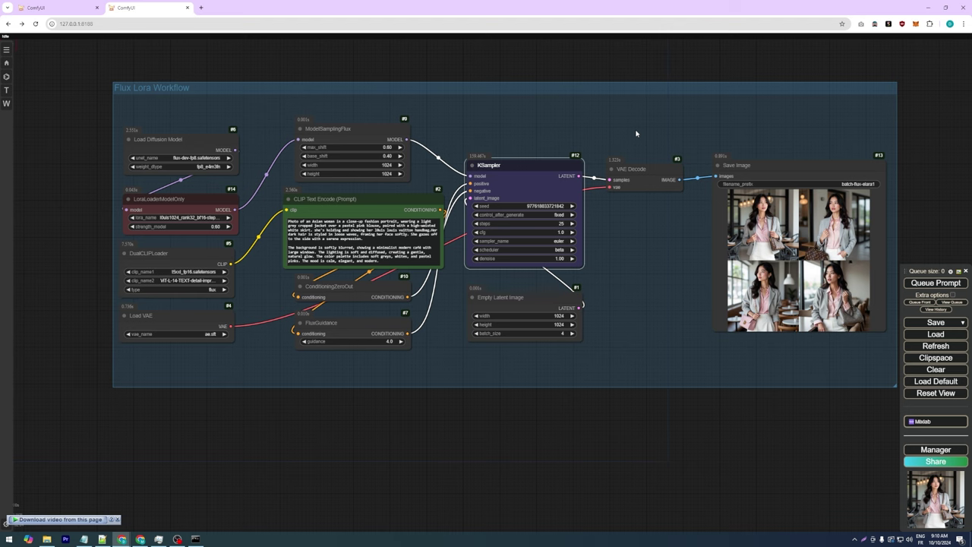
Enlarge the first new image and page through all four results.
{"action": "left_click", "coordinate": [792, 235]}
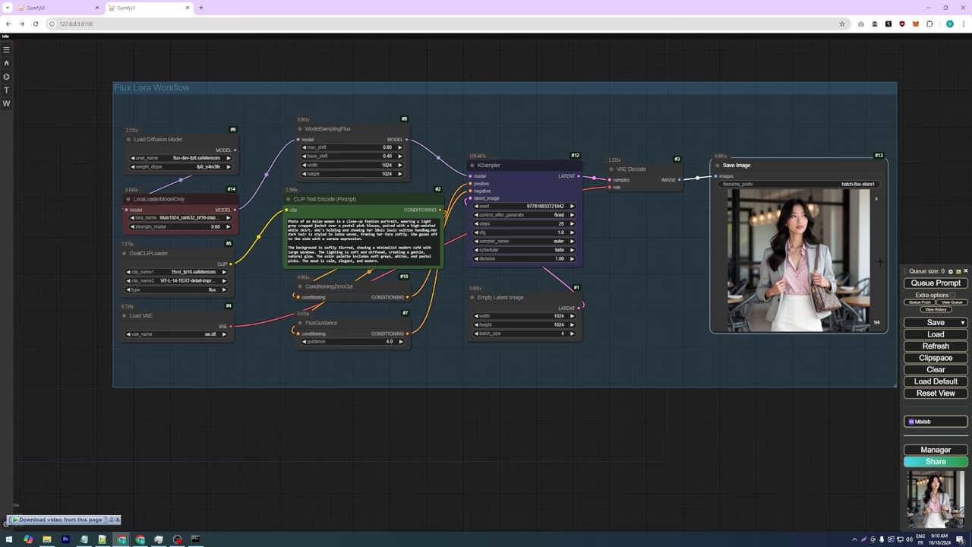
{"action": "scroll", "coordinate": [880, 274], "scroll_direction": "up", "scroll_amount": 5}
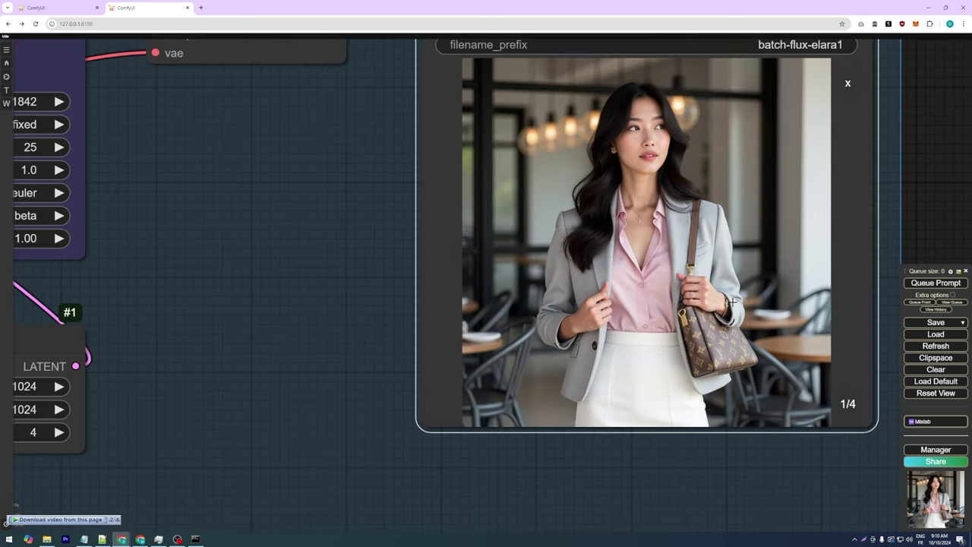
{"action": "left_click", "coordinate": [855, 408]}
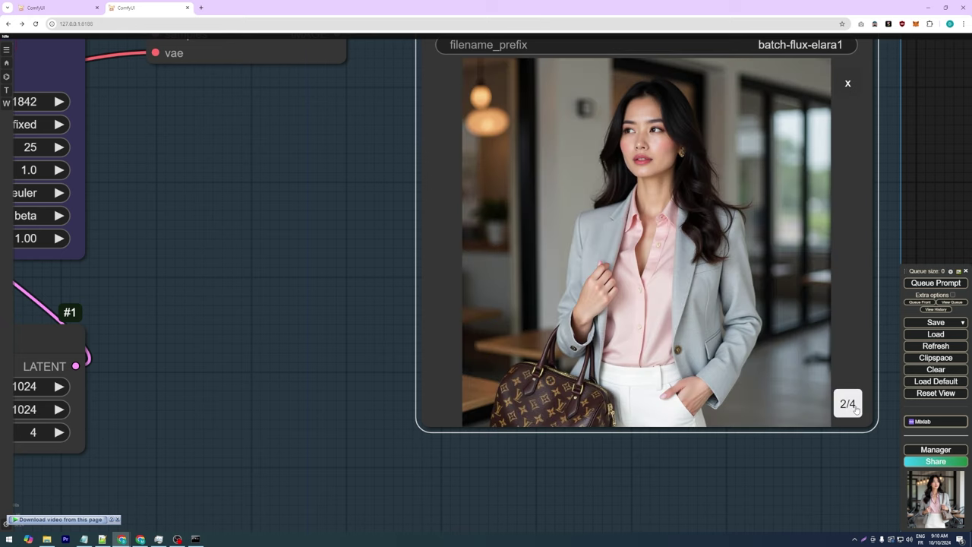
{"action": "left_click", "coordinate": [851, 408]}
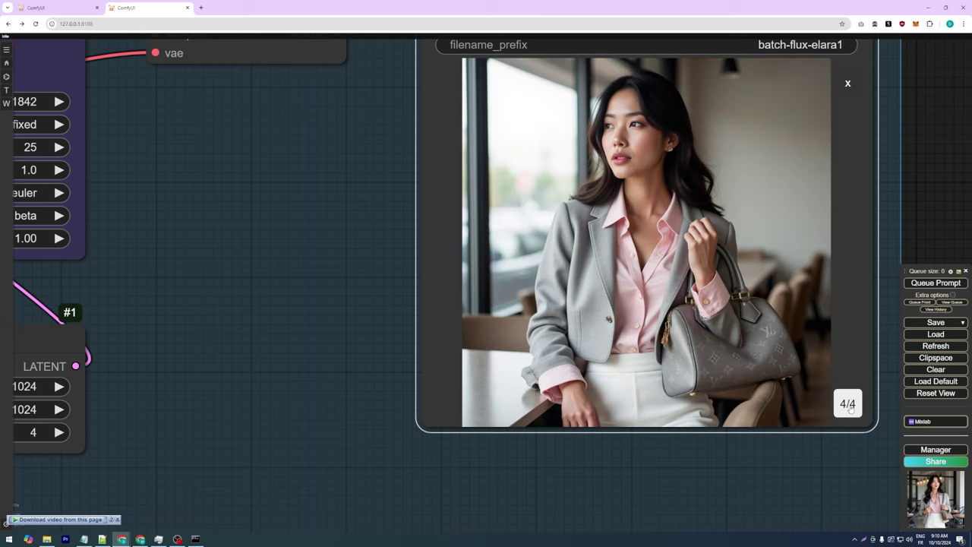
{"action": "left_click", "coordinate": [849, 406]}
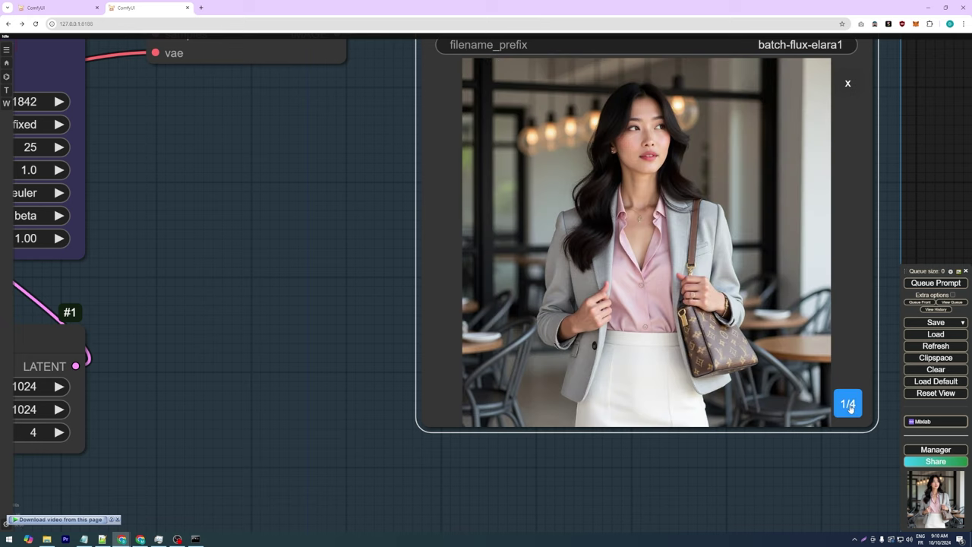
{"action": "left_click", "coordinate": [849, 406]}
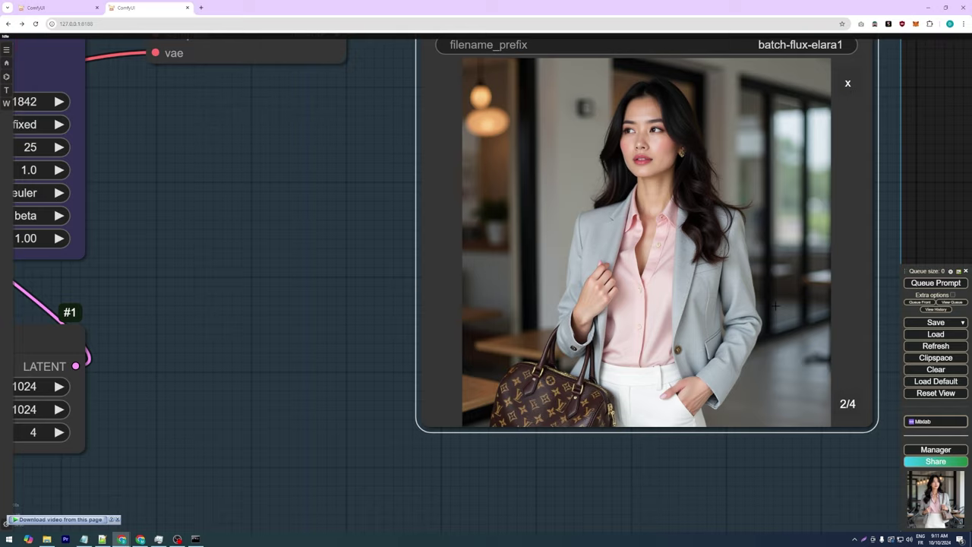
{"action": "scroll", "coordinate": [669, 246], "scroll_direction": "down", "scroll_amount": 5}
Replace the hair sentence in the prompt with the pasted handbag description.
{"action": "scroll", "coordinate": [652, 246], "scroll_direction": "up", "scroll_amount": 1}
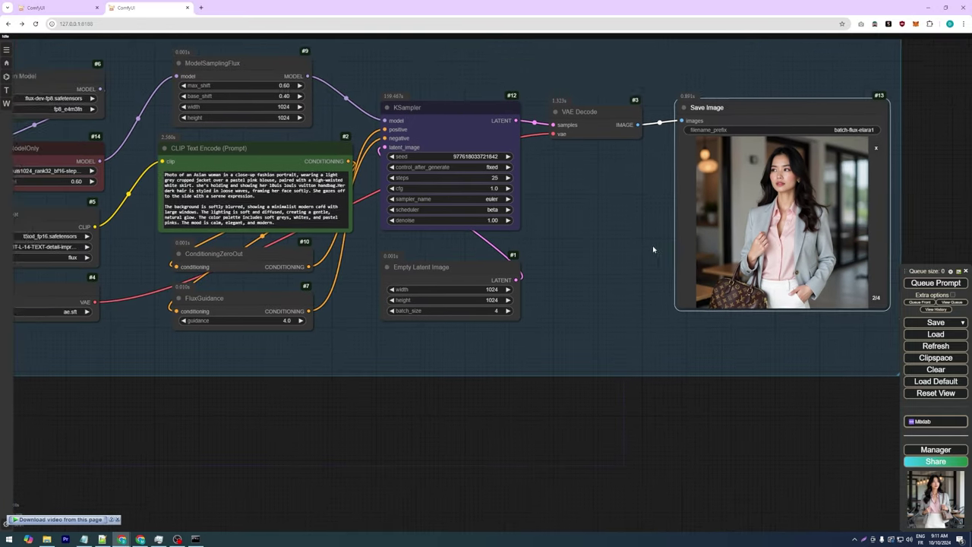
{"action": "scroll", "coordinate": [689, 247], "scroll_direction": "down", "scroll_amount": 2}
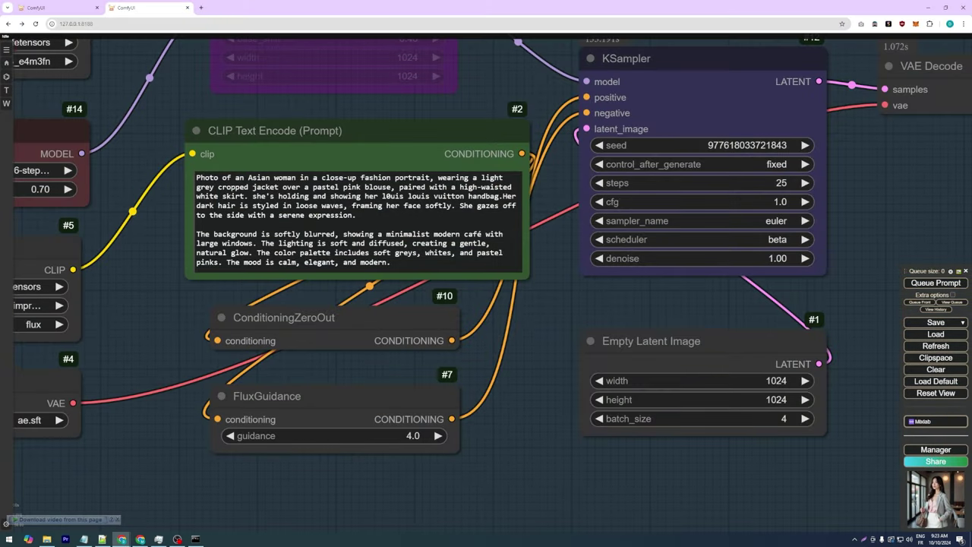
{"action": "left_click_drag", "start_coordinate": [503, 205], "coordinate": [356, 215]}
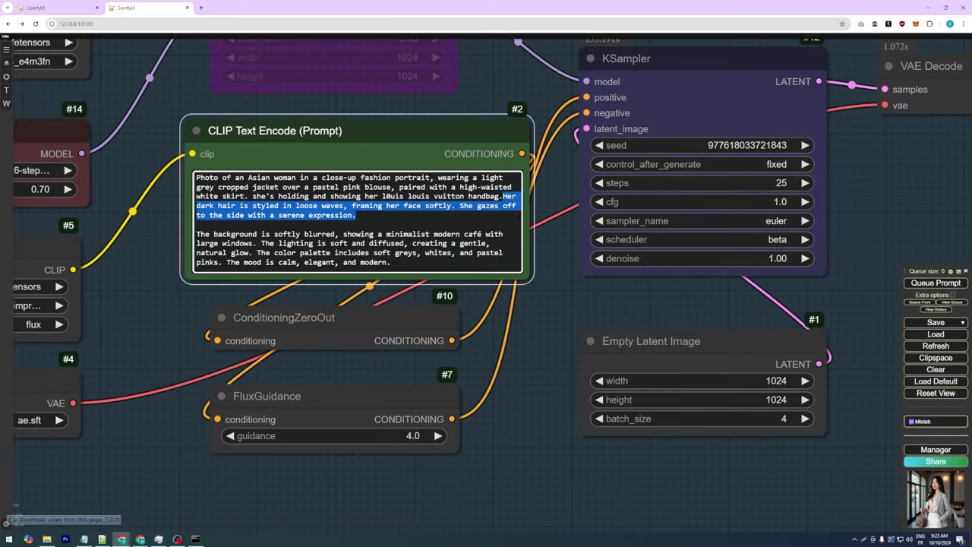
{"action": "type", "text": "Louis Vuitton handbag. The bag is made of the iconic monogram canvas with the LV monogram pattern in a rich brown color. It has a top handle and a detachable shoulder strap with a silver chain attached to it. On the right side of the bag, there is a black tassel hanging from the handle. The overall design is elegant and sophisticated."}
Move the trigger word l0uis after 'woman' and delete the duplicate 'Louis Vuitton handbag'.
{"action": "left_click", "coordinate": [229, 205]}
{"action": "double_click", "coordinate": [427, 196]}
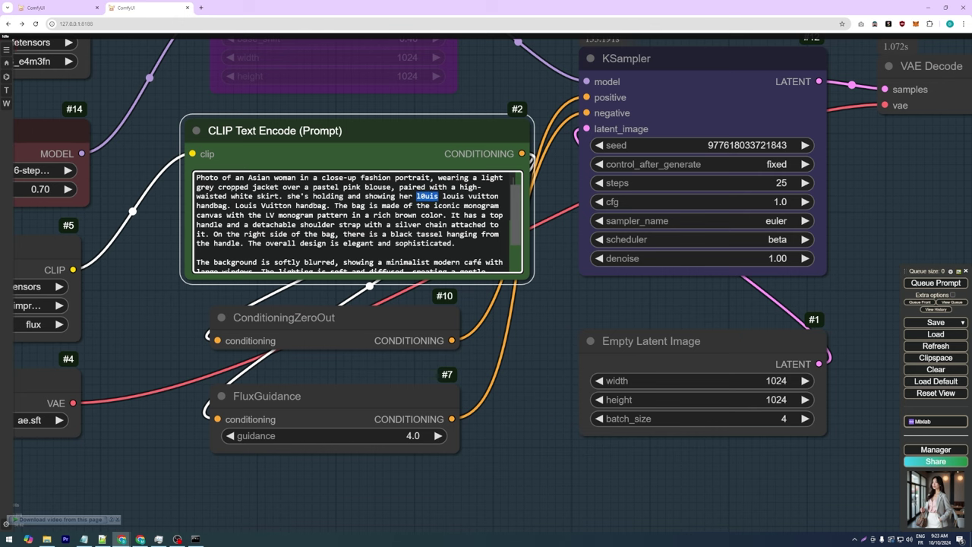
{"action": "left_click_drag", "start_coordinate": [426, 196], "coordinate": [330, 177]}
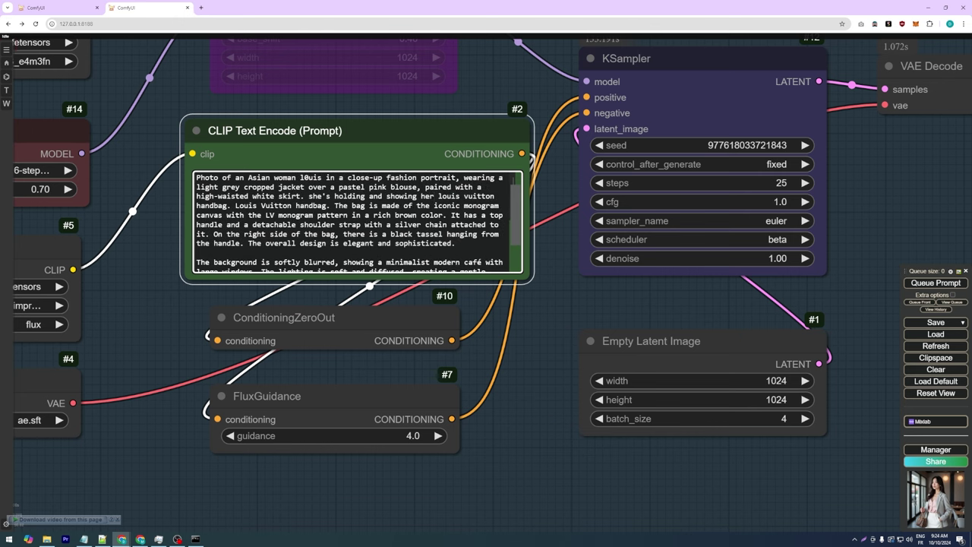
{"action": "left_click_drag", "start_coordinate": [236, 205], "coordinate": [327, 205]}
{"action": "key", "text": "BackSpace"}
{"action": "key", "text": "BackSpace"}
{"action": "key", "text": "BackSpace"}
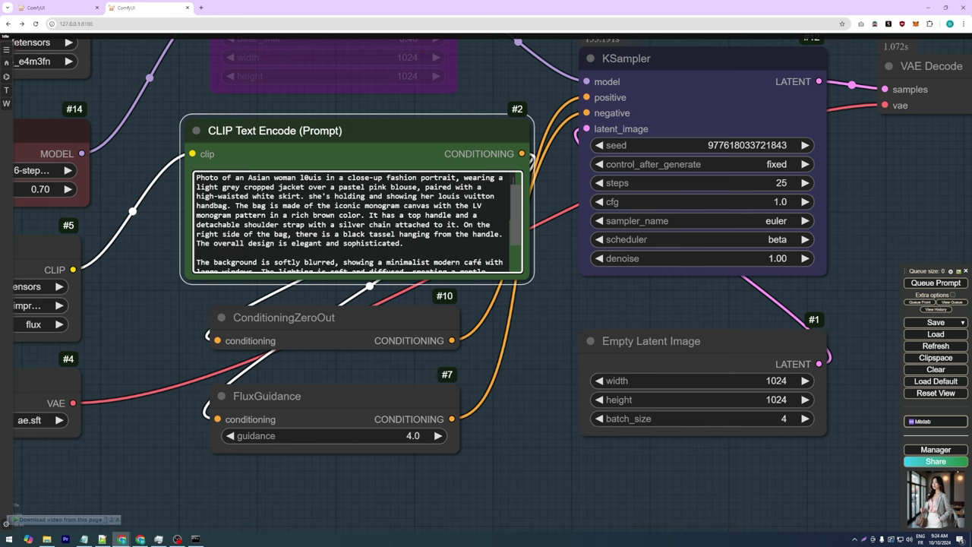
{"action": "scroll", "coordinate": [301, 245], "scroll_direction": "down", "scroll_amount": 9}
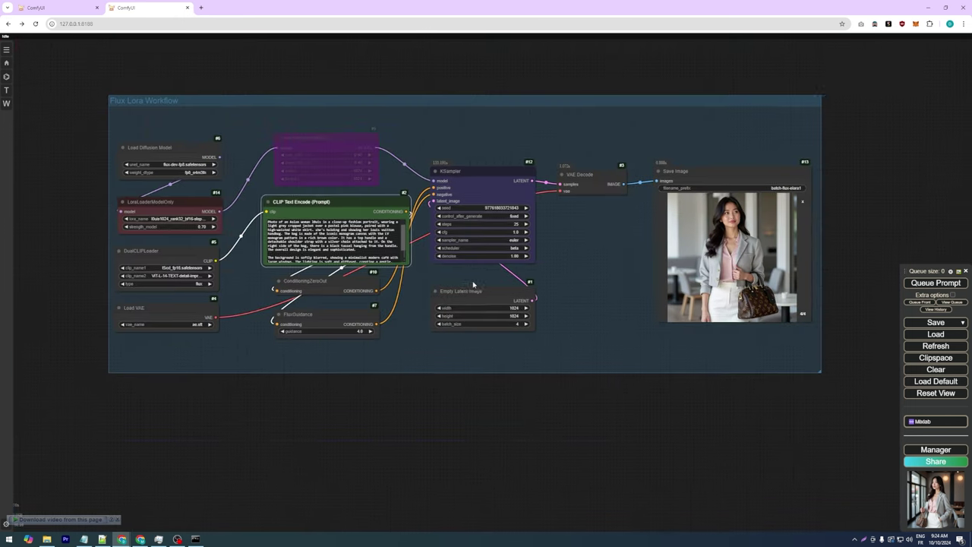
Generate a batch with the revised prompt and zoom in on the first café image.
{"action": "scroll", "coordinate": [478, 284], "scroll_direction": "up", "scroll_amount": 1}
{"action": "key", "text": "ctrl+Return"}
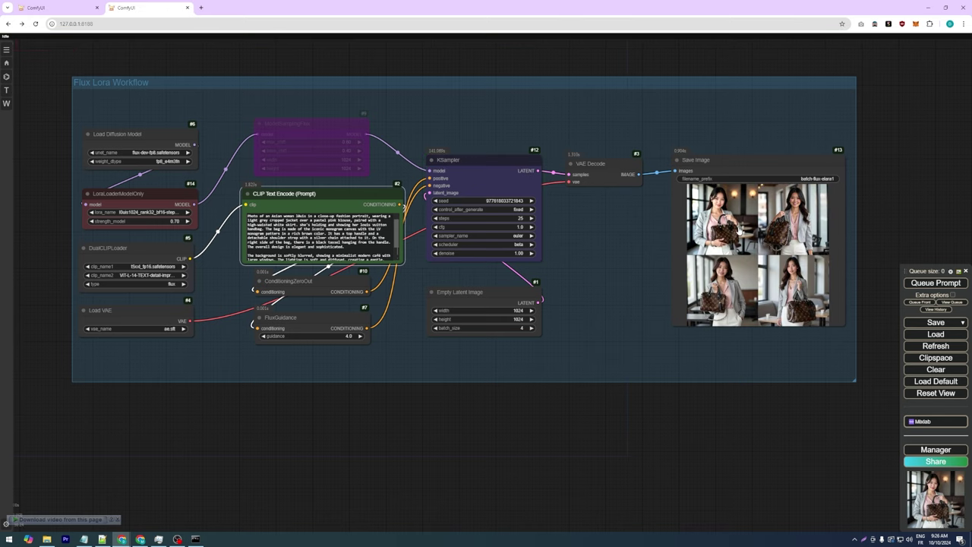
{"action": "left_click", "coordinate": [741, 232]}
{"action": "scroll", "coordinate": [793, 257], "scroll_direction": "up", "scroll_amount": 8}
{"action": "scroll", "coordinate": [790, 257], "scroll_direction": "up", "scroll_amount": 2}
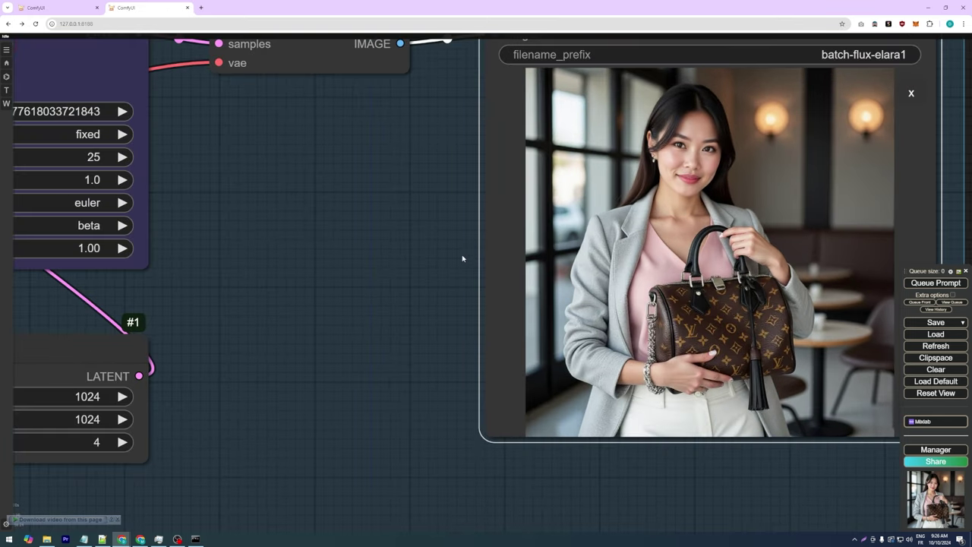
{"action": "left_click_drag", "start_coordinate": [462, 258], "coordinate": [310, 270]}
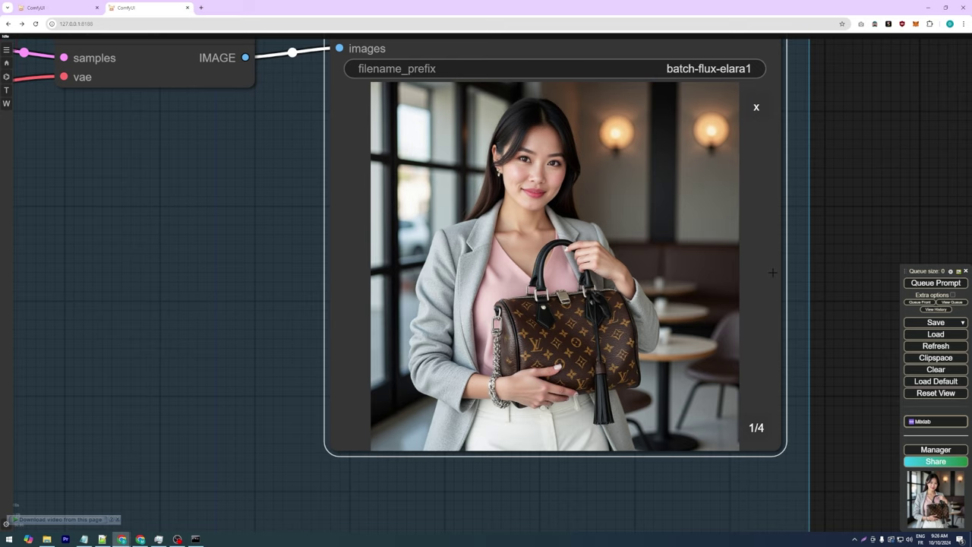
{"action": "left_click_drag", "start_coordinate": [310, 270], "coordinate": [311, 276]}
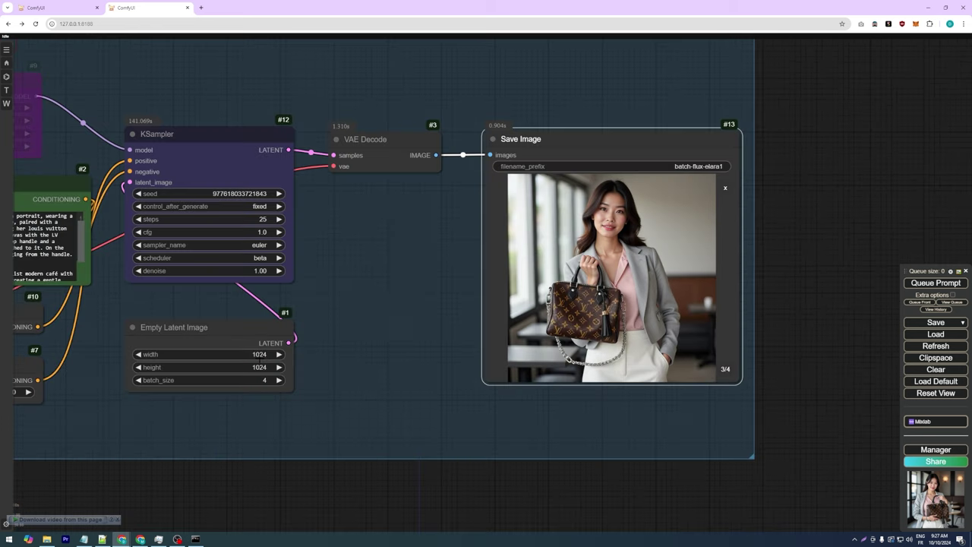
{"action": "left_click", "coordinate": [228, 354]}
Enter width 1408, height 1408 and batch_size 2 in Empty Latent Image, then queue.
{"action": "type", "text": "1408"}
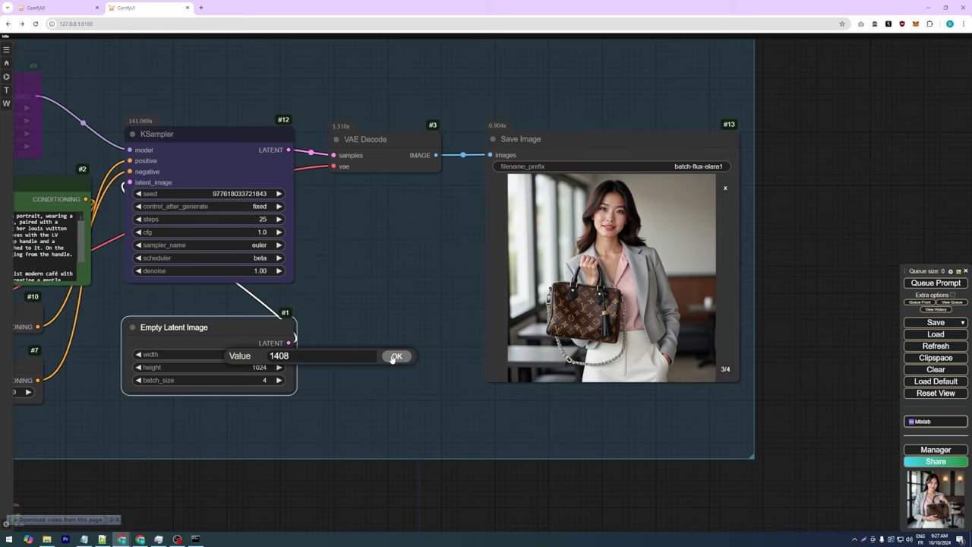
{"action": "left_click", "coordinate": [394, 358]}
{"action": "left_click", "coordinate": [255, 368]}
{"action": "type", "text": "1408"}
{"action": "left_click", "coordinate": [385, 370]}
{"action": "left_click", "coordinate": [257, 384]}
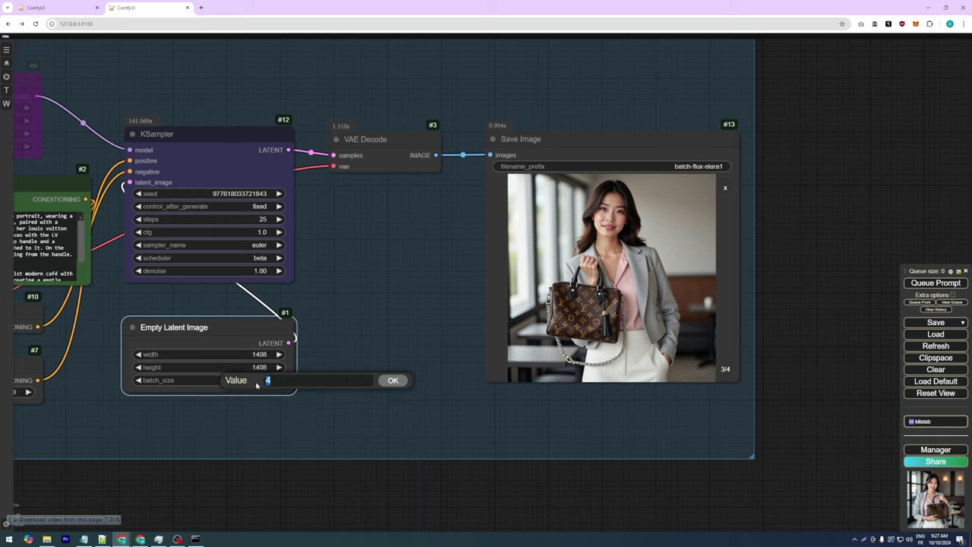
{"action": "type", "text": "2"}
{"action": "key", "text": "Return"}
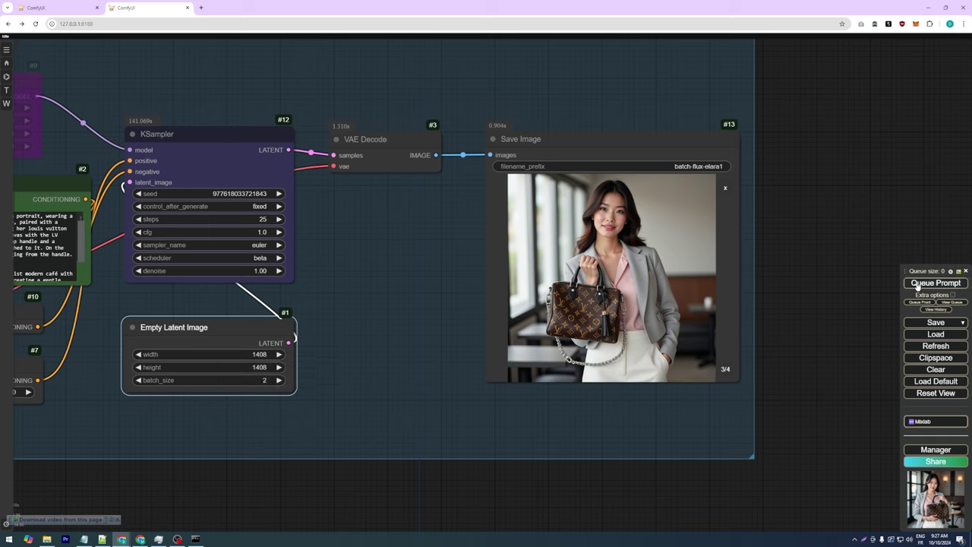
{"action": "left_click", "coordinate": [917, 284]}
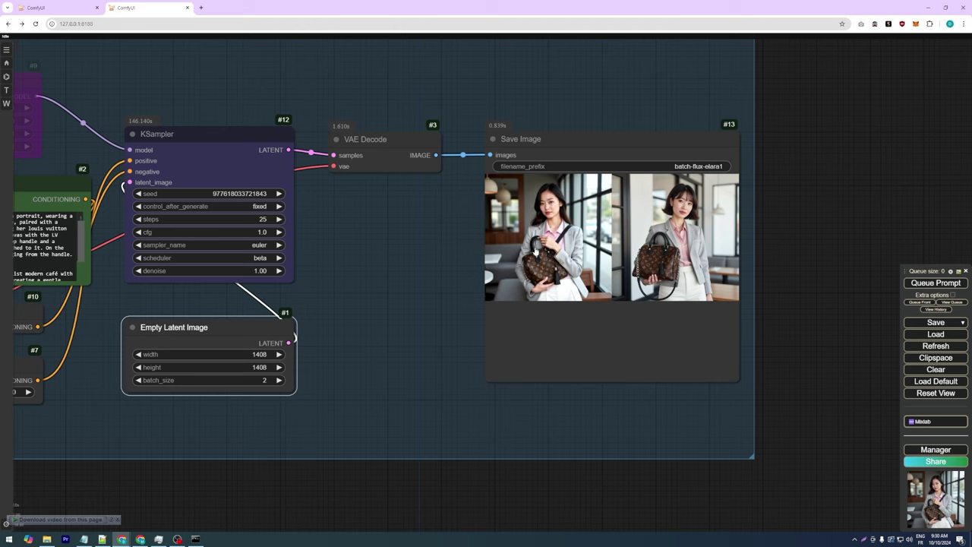
Enlarge and zoom into the first 1408 px handbag image, then view image 2 of 2.
{"action": "left_click", "coordinate": [558, 237]}
{"action": "scroll", "coordinate": [654, 313], "scroll_direction": "up", "scroll_amount": 5}
{"action": "scroll", "coordinate": [667, 239], "scroll_direction": "up", "scroll_amount": 1}
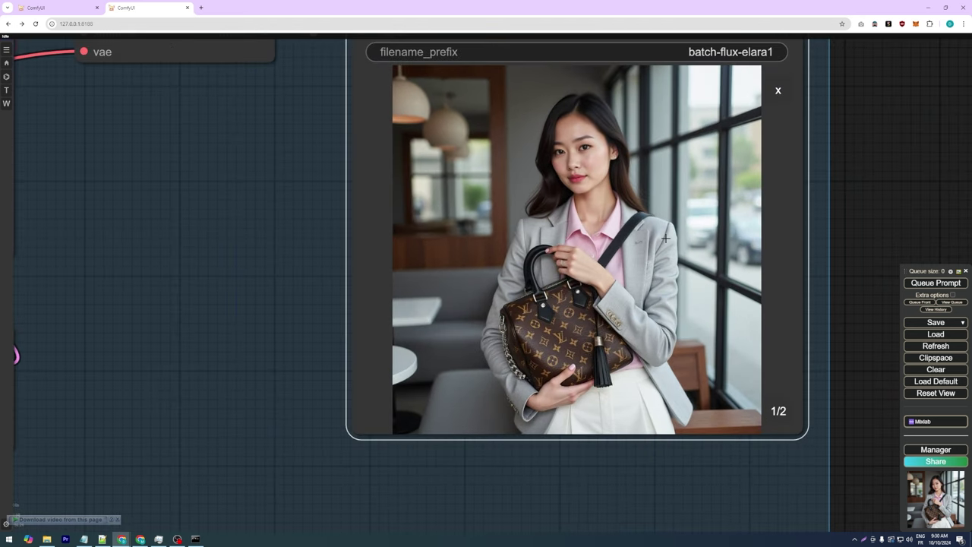
{"action": "left_click", "coordinate": [779, 411]}
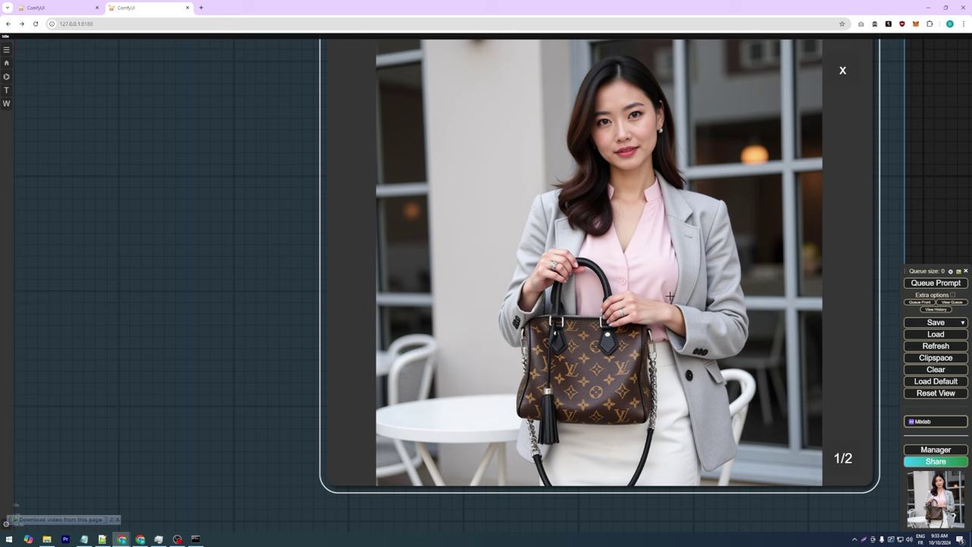
{"action": "left_click", "coordinate": [844, 460]}
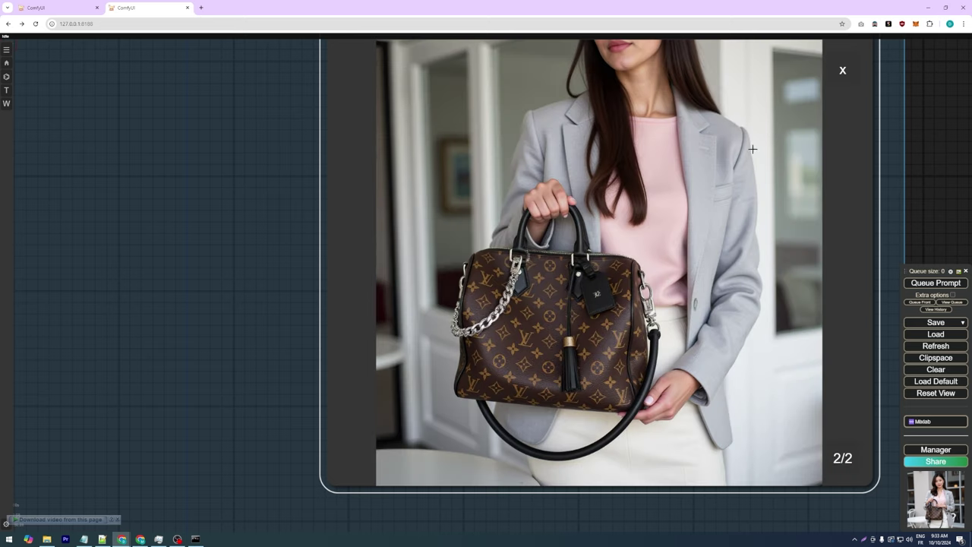